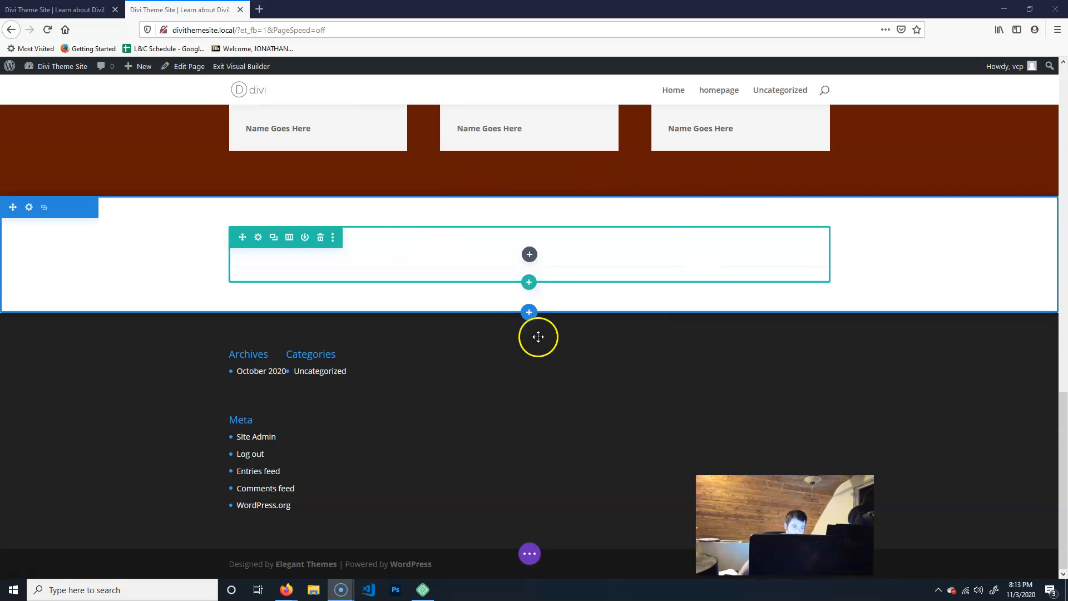
Save the page layout and exit the Visual Builder
{"action": "left_click", "coordinate": [528, 555]}
{"action": "left_click", "coordinate": [1026, 553]}
{"action": "left_click", "coordinate": [1023, 554]}
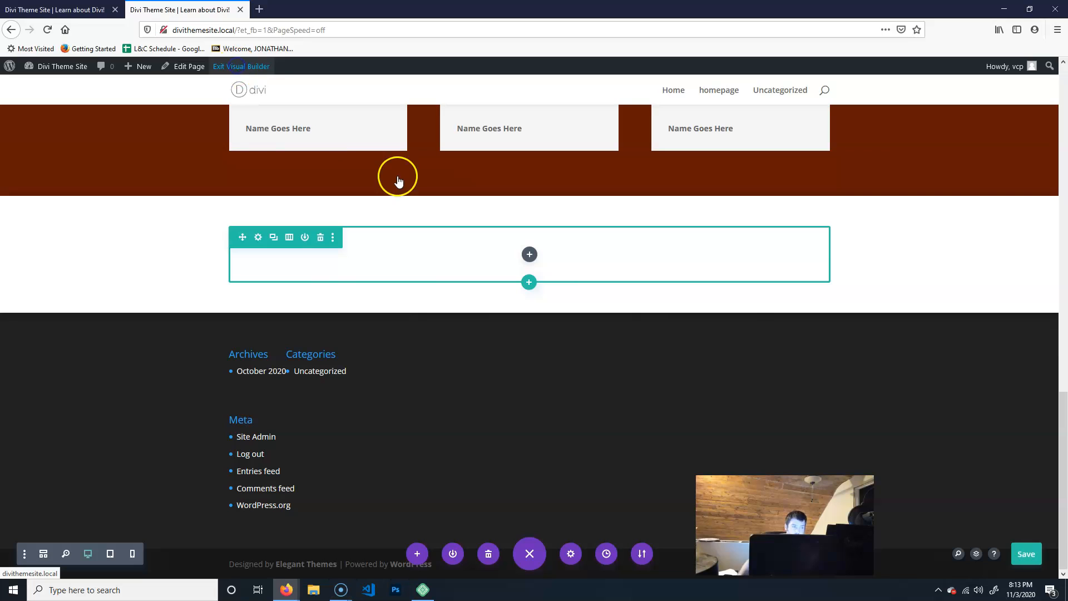
{"action": "left_click", "coordinate": [250, 48]}
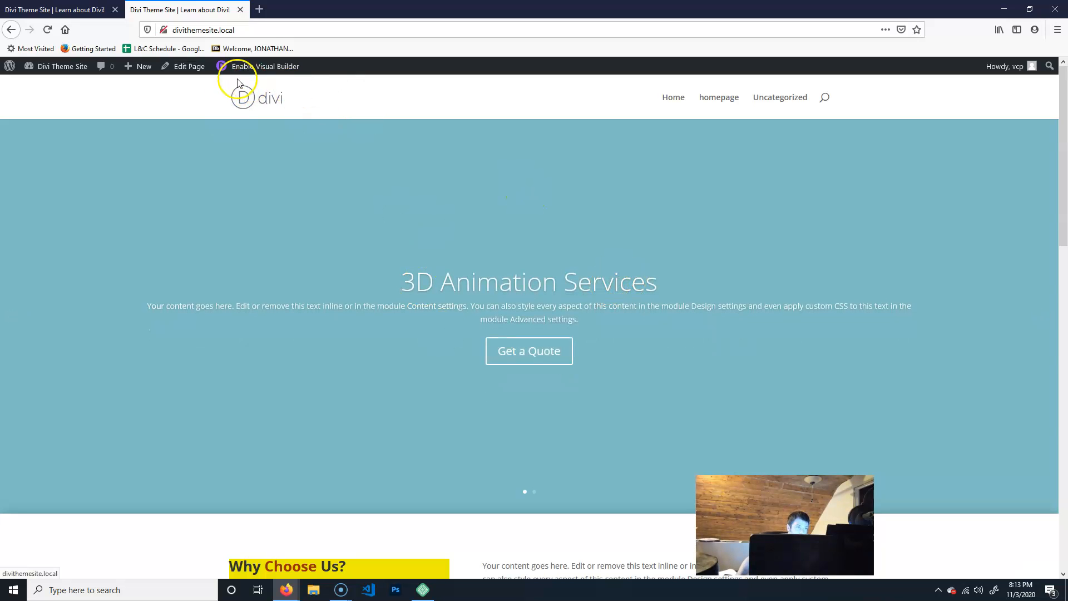
Review the live front page from the 3D Animation Services slider down to the footer, checking its sections
{"action": "scroll", "coordinate": [578, 384], "scroll_direction": "down", "scroll_amount": 6}
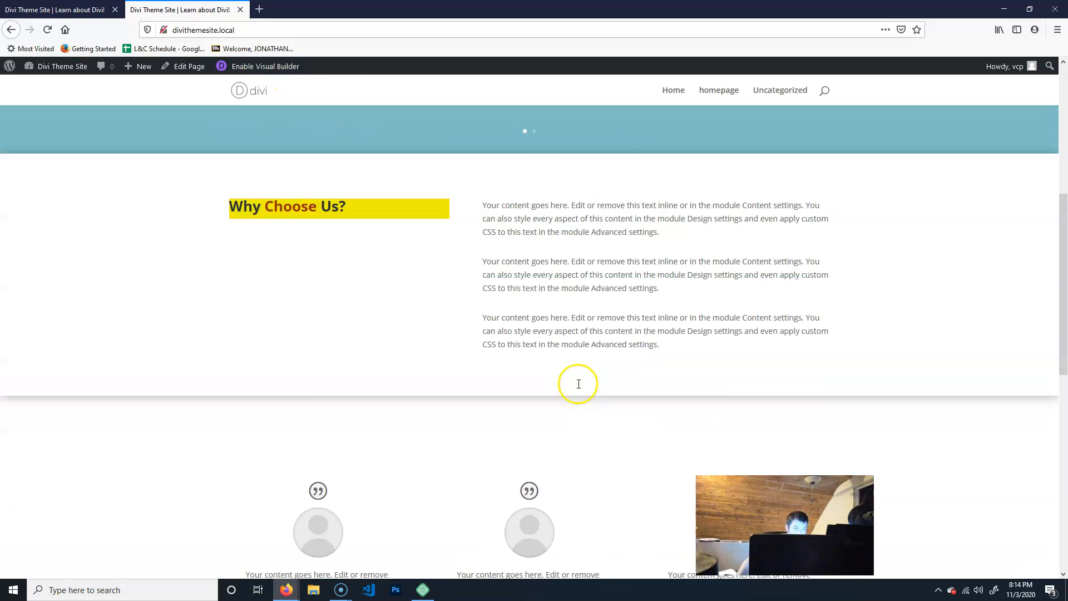
{"action": "scroll", "coordinate": [559, 390], "scroll_direction": "up", "scroll_amount": 8}
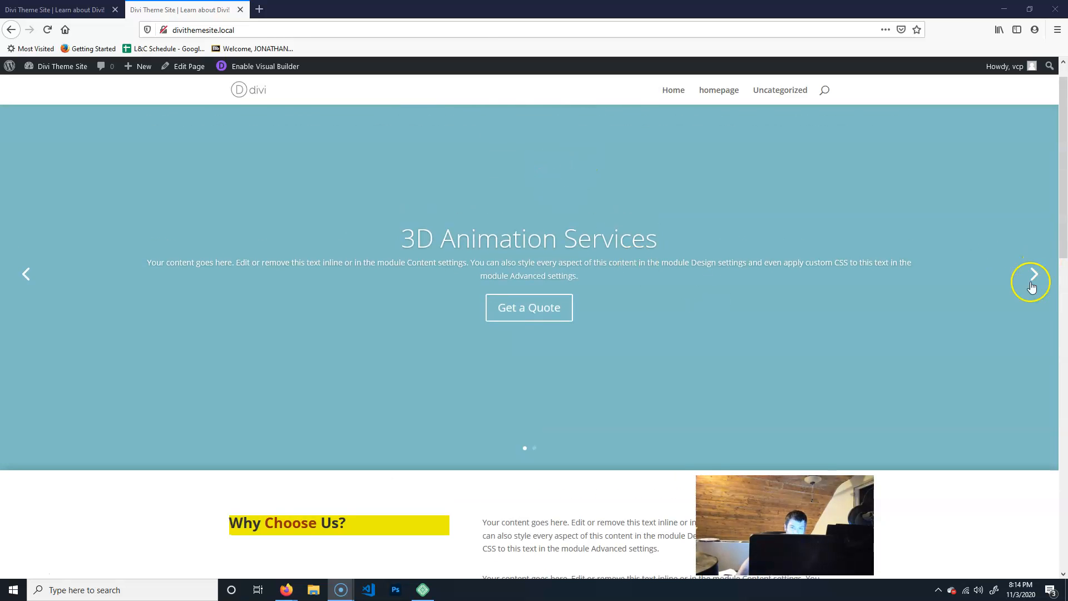
{"action": "left_click", "coordinate": [1031, 285]}
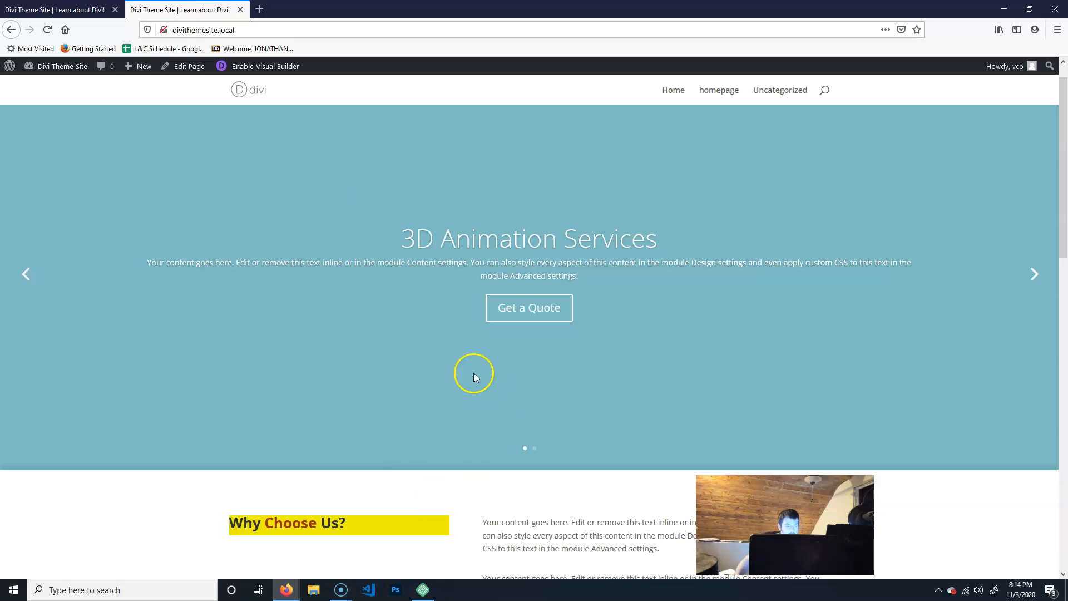
{"action": "scroll", "coordinate": [475, 375], "scroll_direction": "down", "scroll_amount": 5}
{"action": "scroll", "coordinate": [506, 383], "scroll_direction": "down", "scroll_amount": 7}
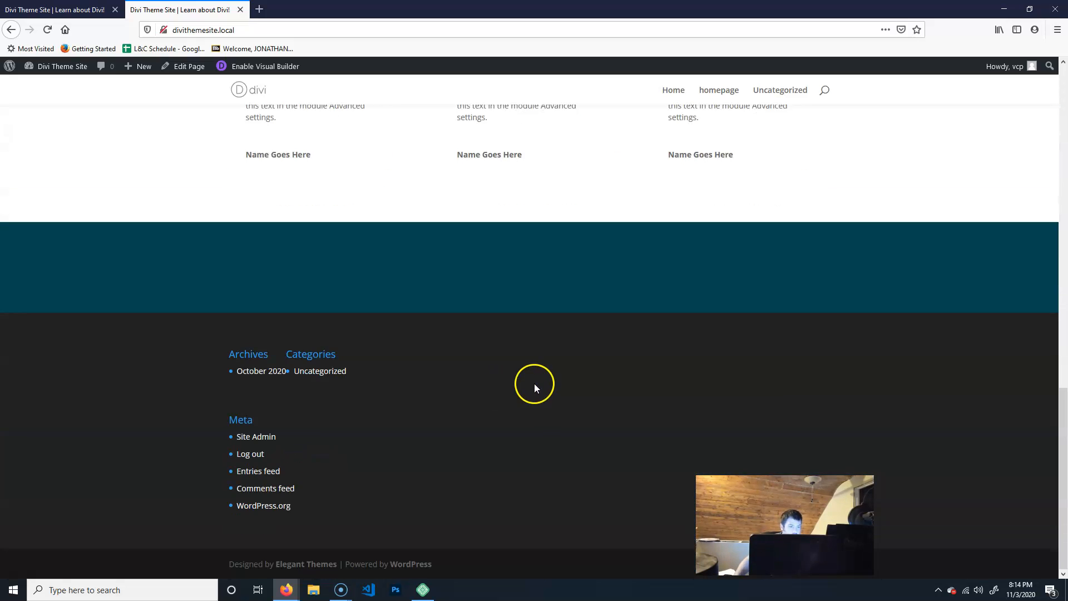
{"action": "scroll", "coordinate": [542, 381], "scroll_direction": "up", "scroll_amount": 10}
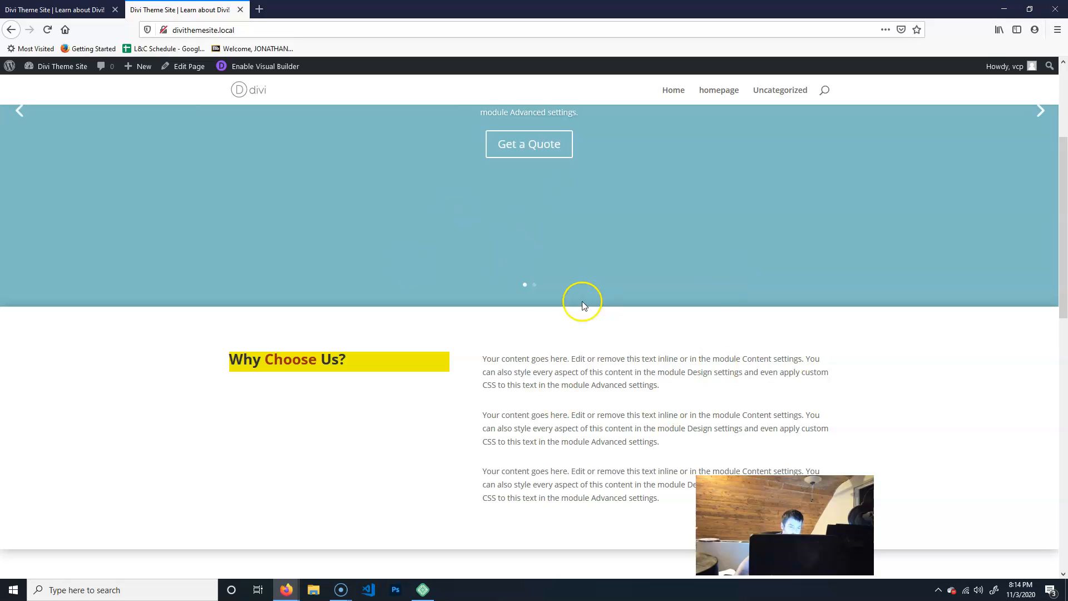
{"action": "scroll", "coordinate": [584, 334], "scroll_direction": "up", "scroll_amount": 3}
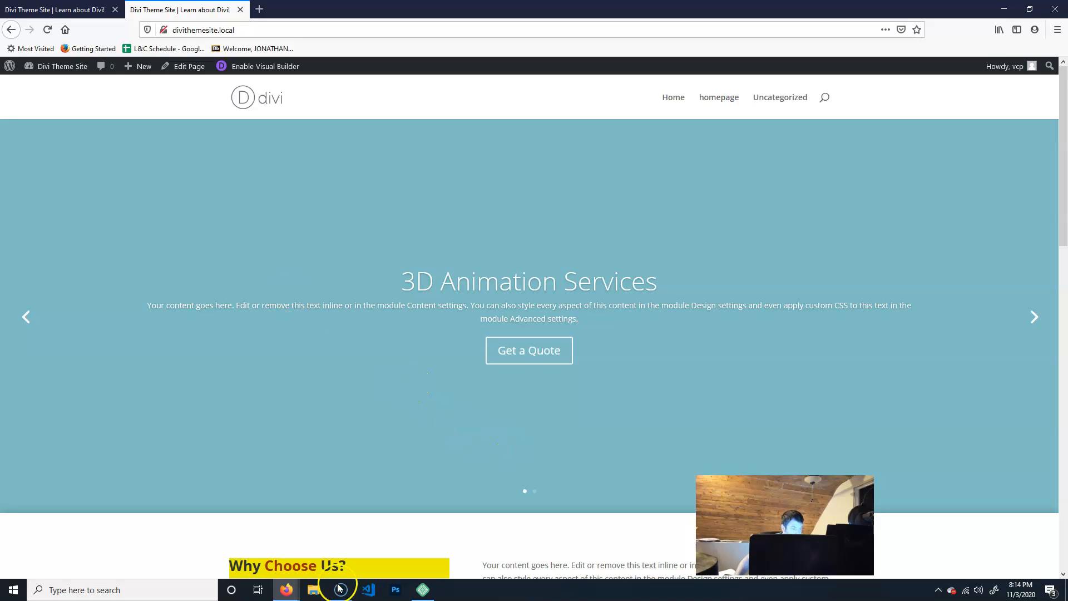
{"action": "scroll", "coordinate": [467, 435], "scroll_direction": "down", "scroll_amount": 2}
{"action": "scroll", "coordinate": [374, 303], "scroll_direction": "up", "scroll_amount": 2}
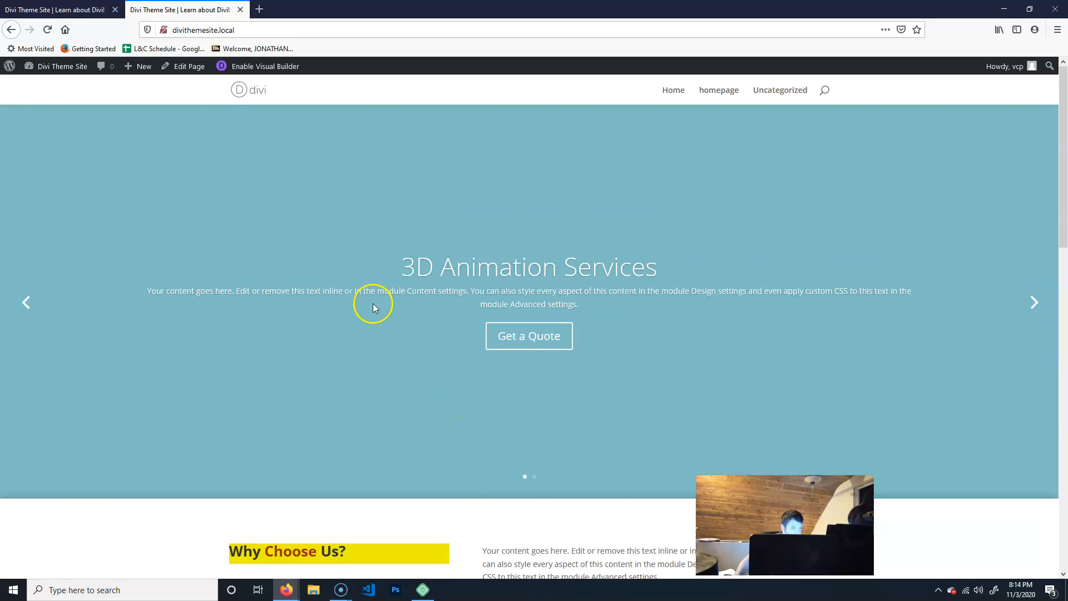
Go to the WordPress dashboard and open the list of all projects
{"action": "mouse_move", "coordinate": [68, 68]}
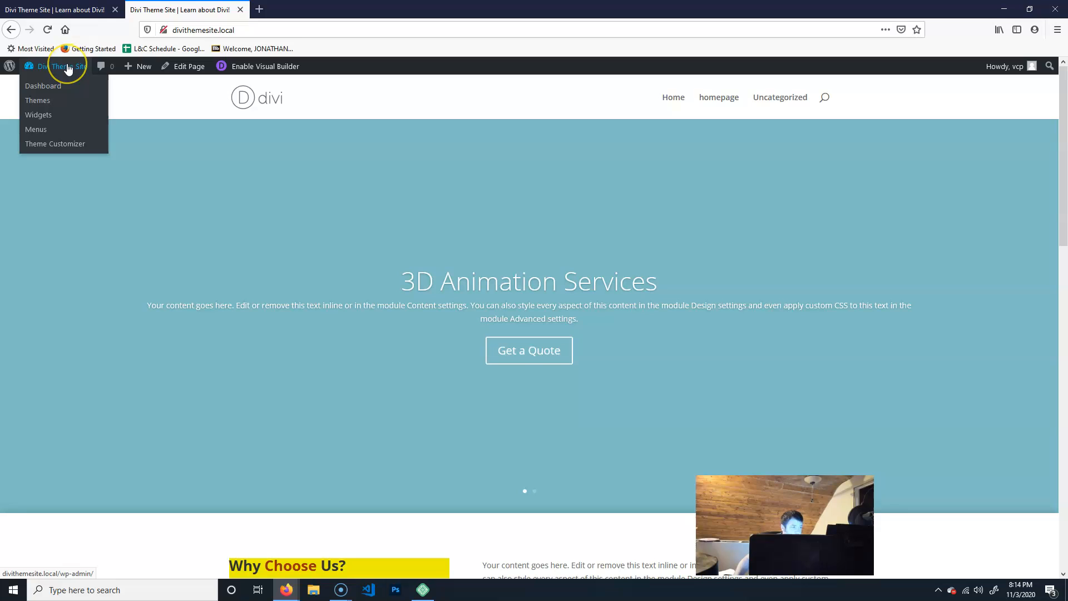
{"action": "left_click", "coordinate": [68, 68]}
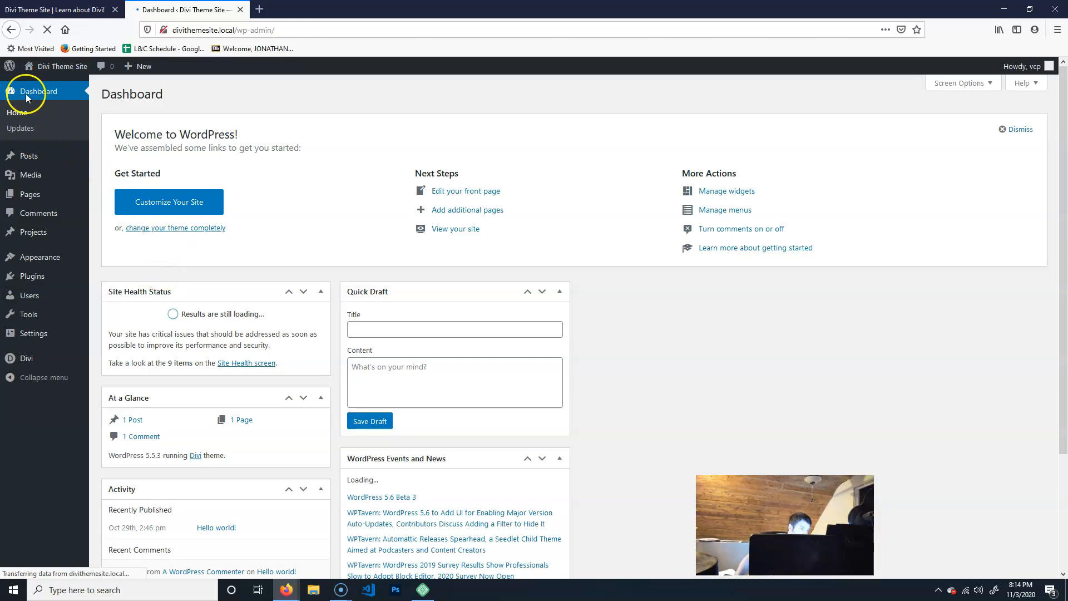
{"action": "mouse_move", "coordinate": [21, 158]}
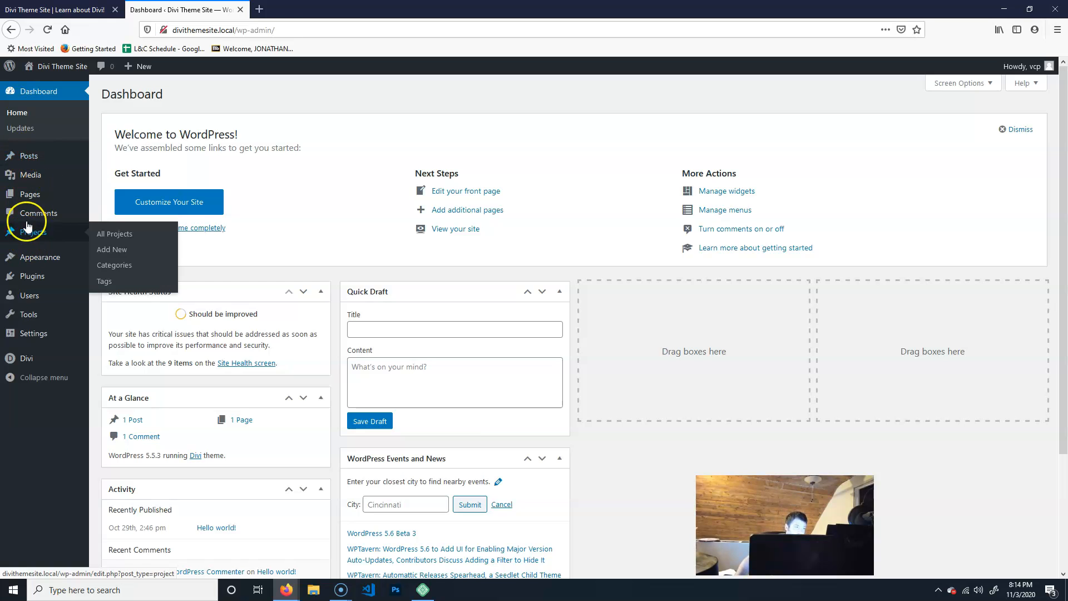
{"action": "mouse_move", "coordinate": [20, 230]}
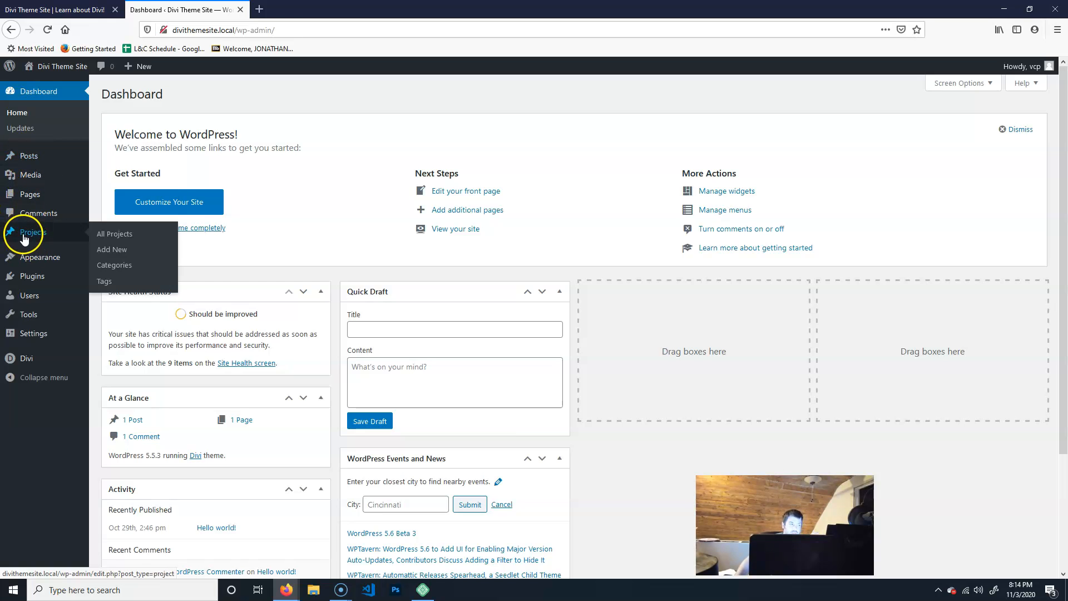
{"action": "left_click", "coordinate": [23, 236]}
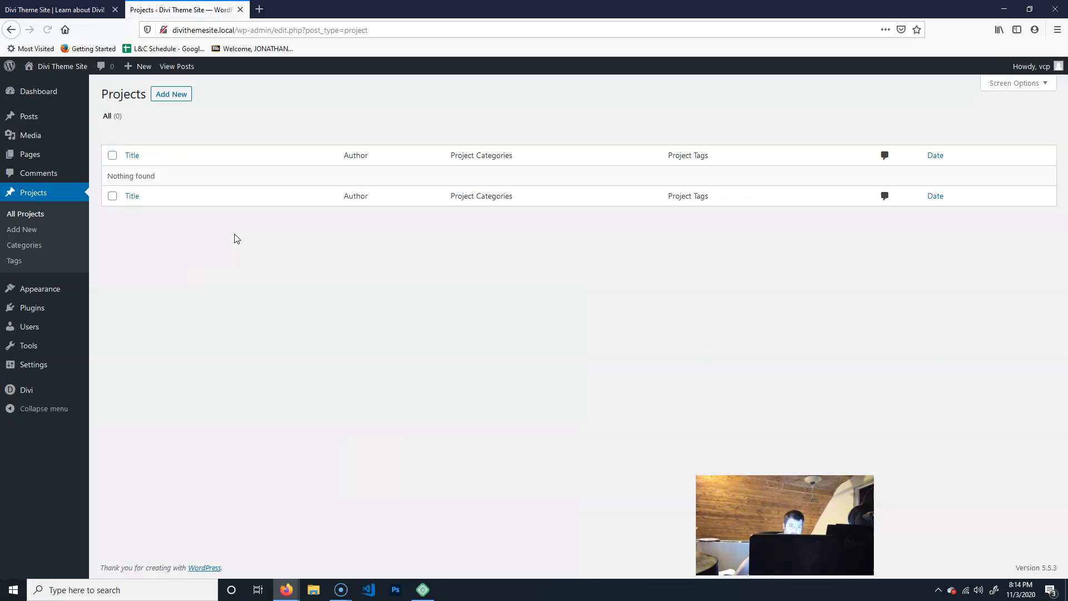
Start a new project, dismiss the block editor welcome guide and choose the default editor
{"action": "left_click", "coordinate": [167, 96]}
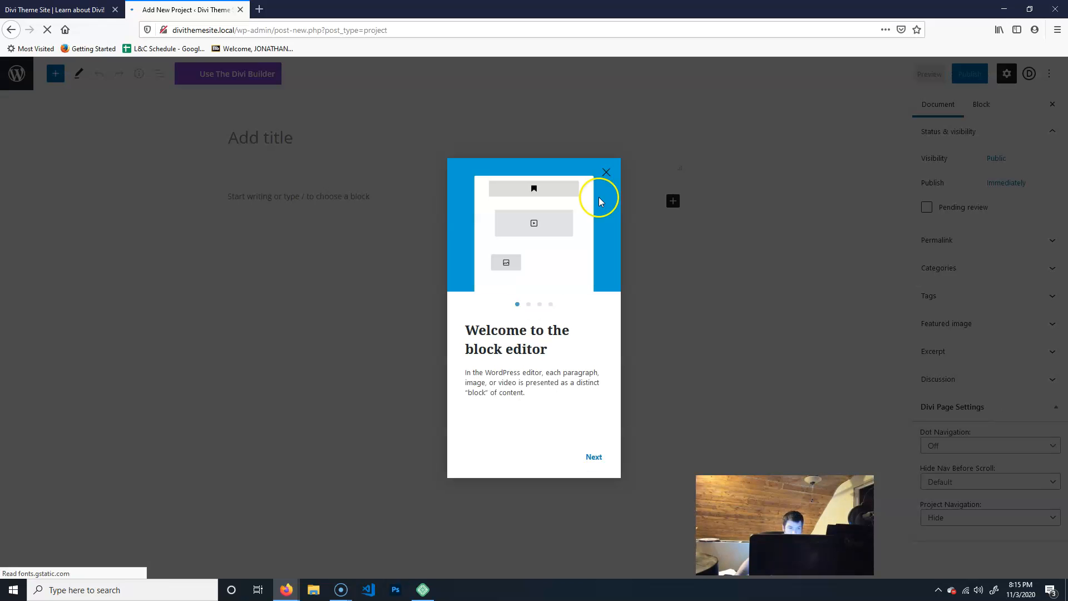
{"action": "left_click", "coordinate": [606, 174]}
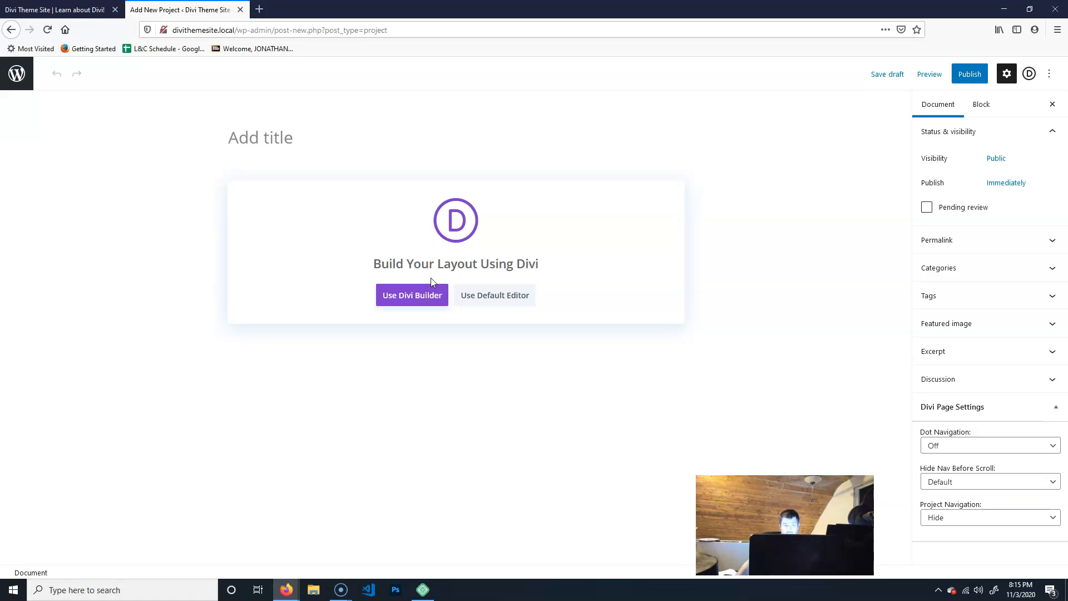
{"action": "left_click", "coordinate": [489, 295]}
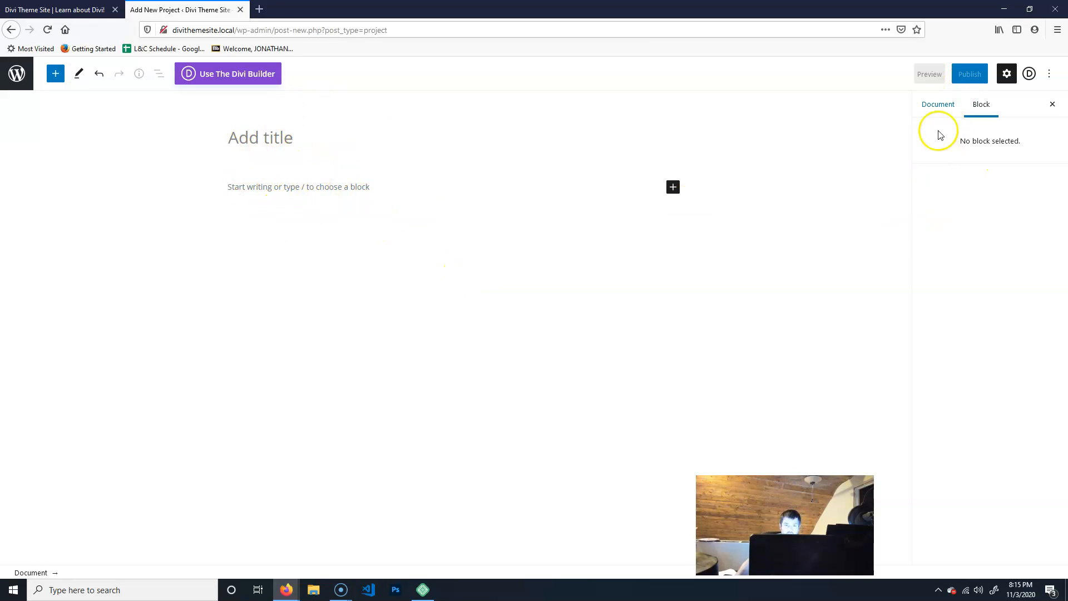
Add a new category named 2D Animation in the project's document settings
{"action": "left_click", "coordinate": [946, 108]}
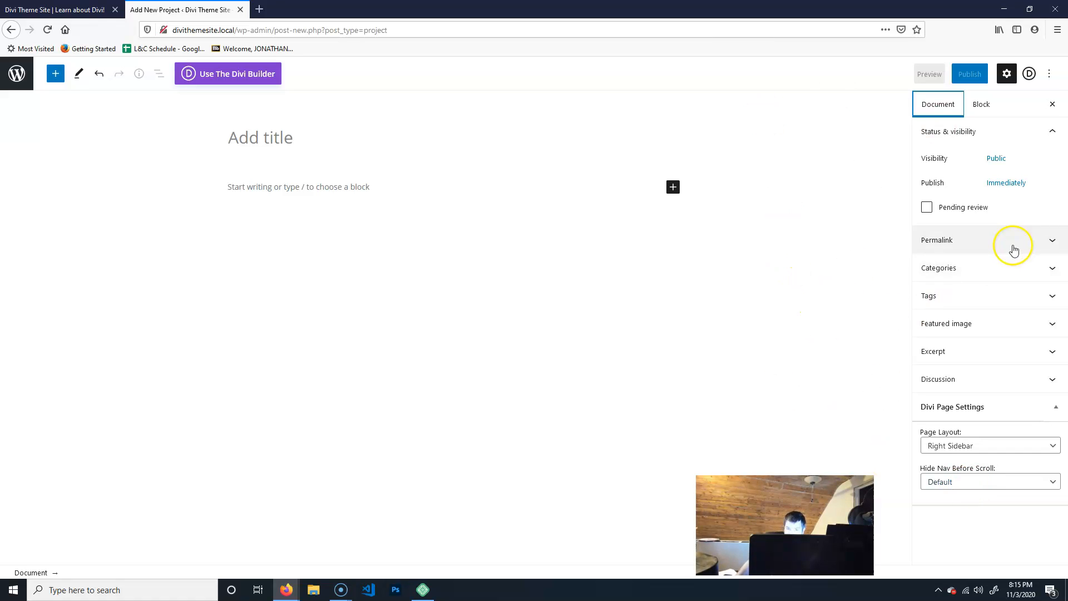
{"action": "left_click", "coordinate": [970, 268]}
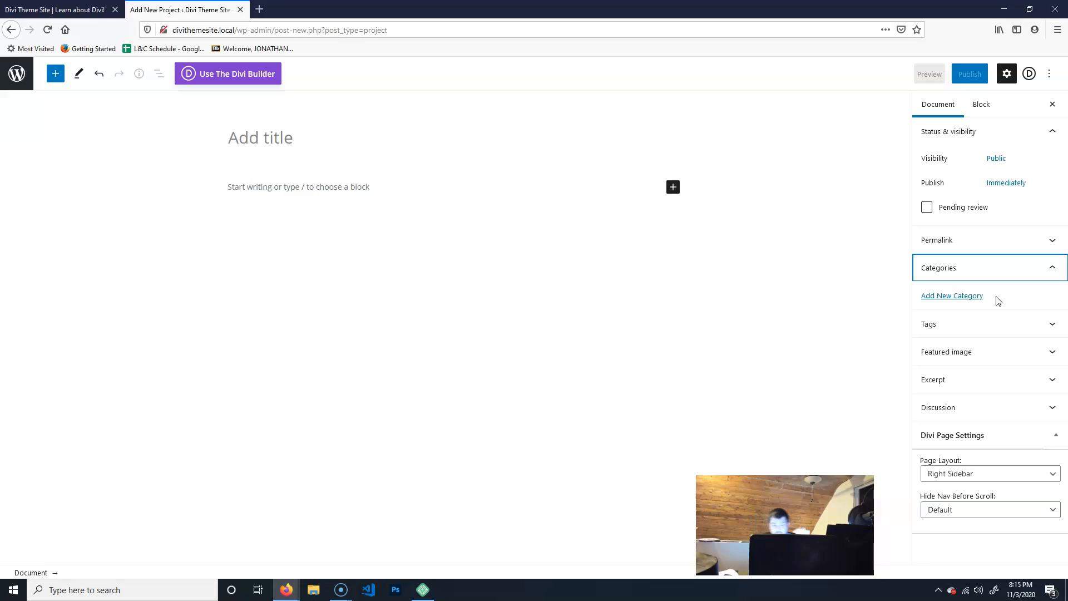
{"action": "left_click", "coordinate": [950, 298]}
{"action": "left_click", "coordinate": [968, 329]}
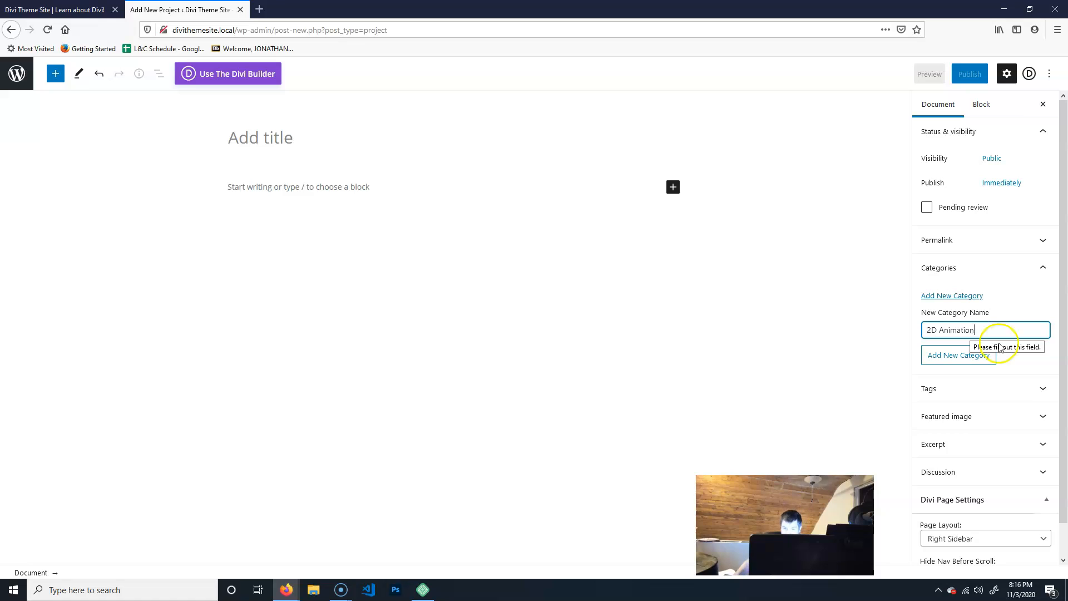
{"action": "left_click", "coordinate": [966, 359]}
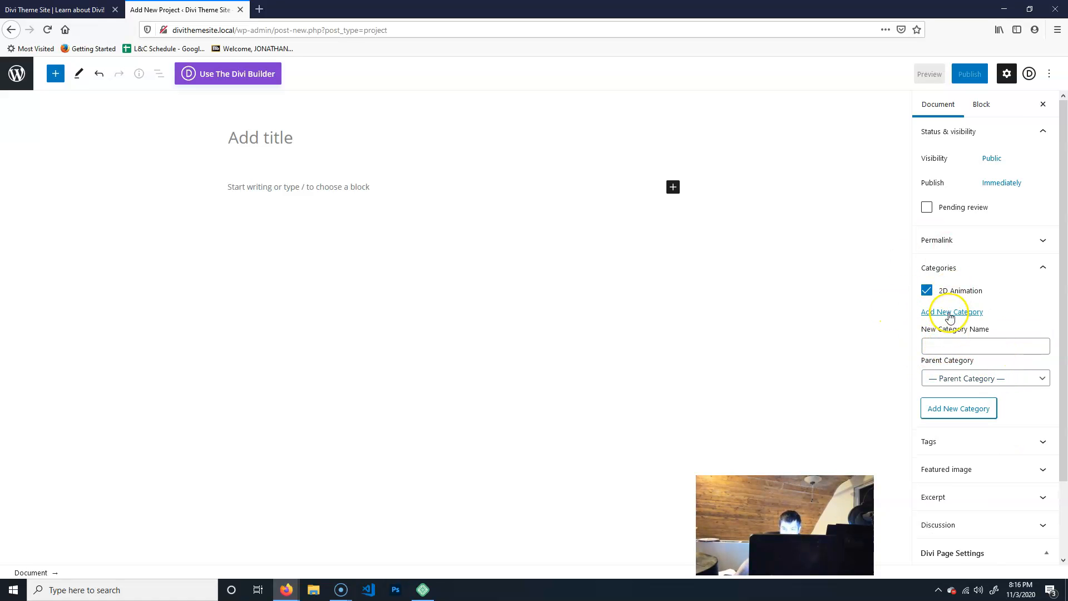
Add a second category named 3D Animation and leave it unassigned from this project
{"action": "left_click", "coordinate": [946, 345]}
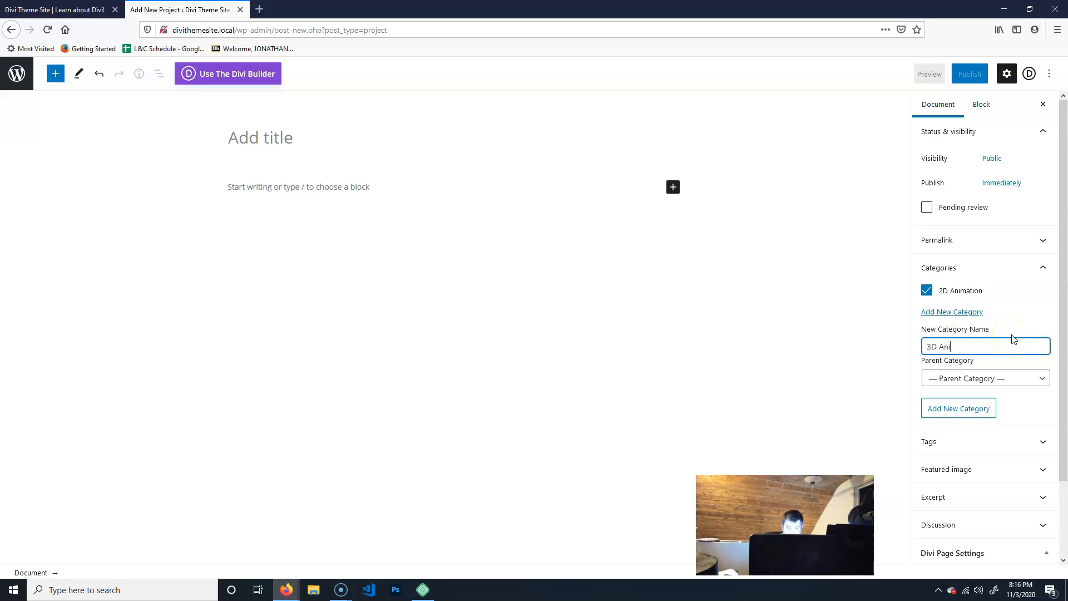
{"action": "left_click", "coordinate": [959, 411]}
{"action": "left_click", "coordinate": [926, 307]}
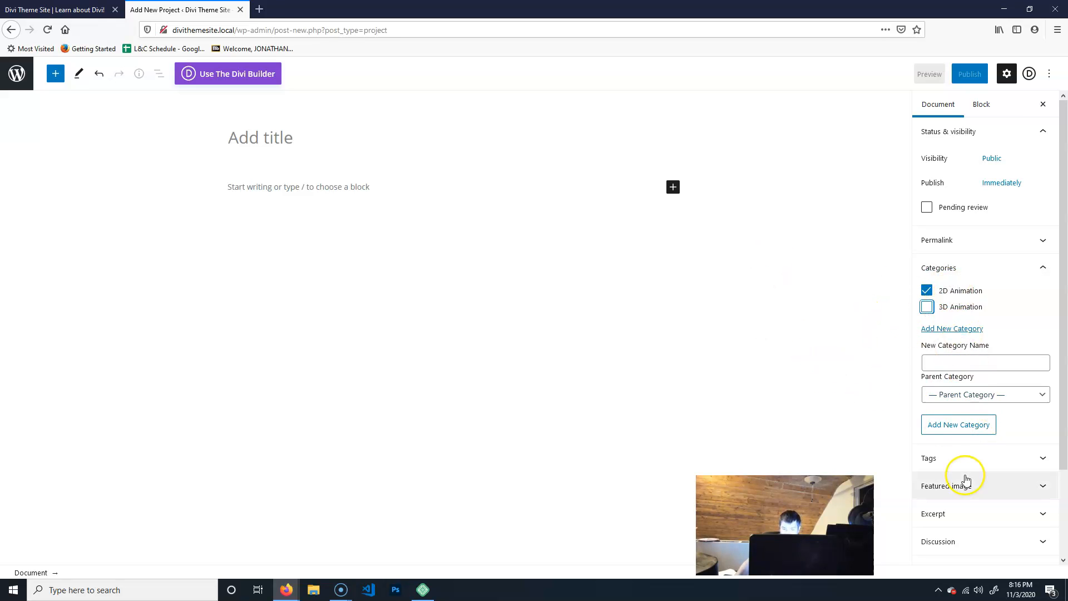
Add the tags "character artwork" and "background artwork" to the project
{"action": "scroll", "coordinate": [963, 473], "scroll_direction": "down", "scroll_amount": 3}
{"action": "left_click", "coordinate": [993, 357]}
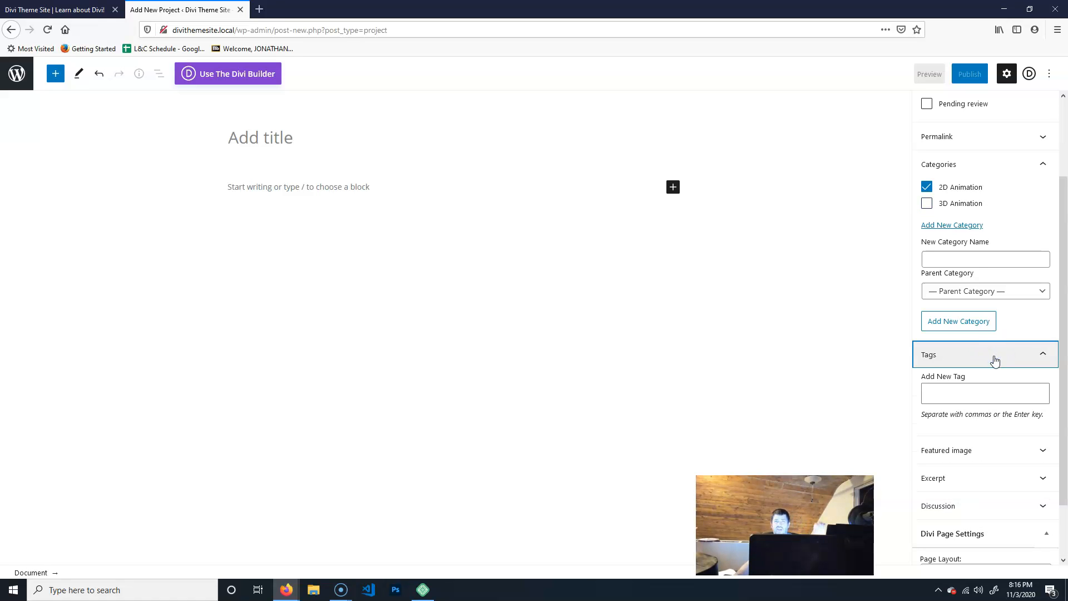
{"action": "left_click", "coordinate": [990, 399]}
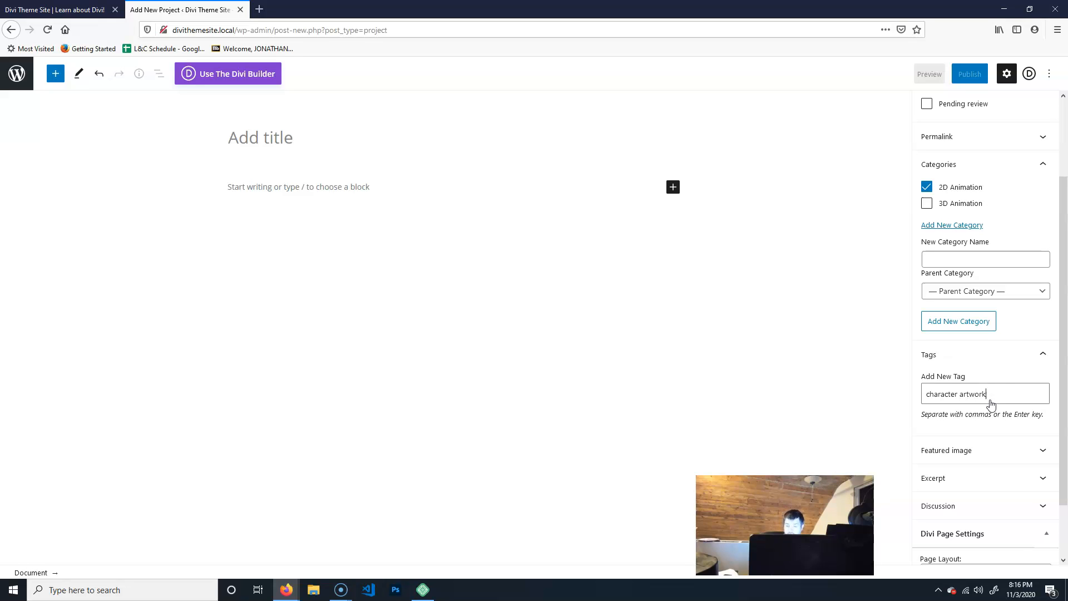
{"action": "key", "text": "Return"}
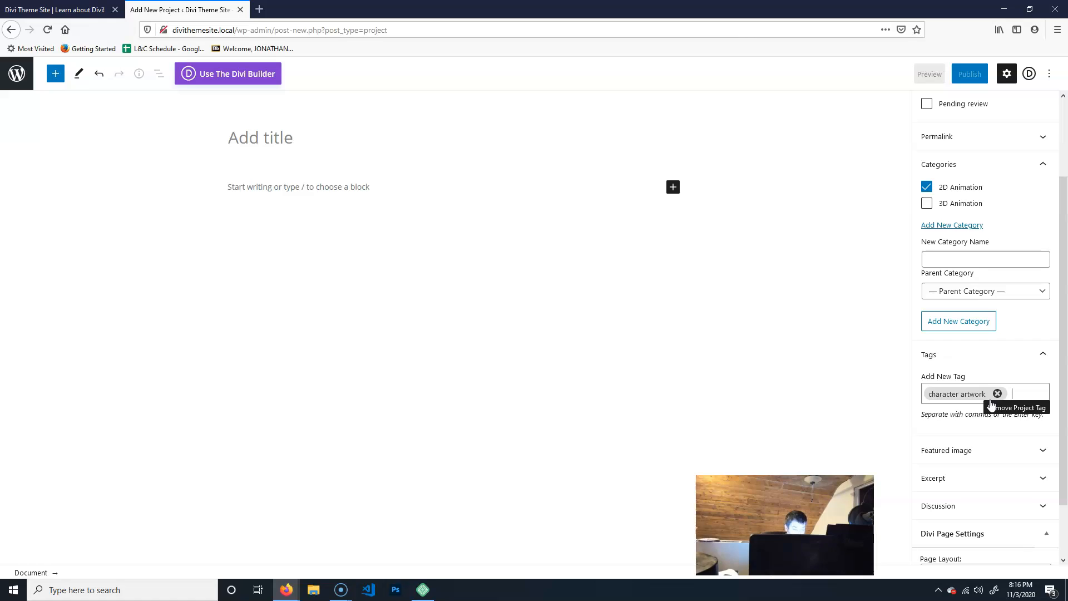
{"action": "type", "text": "ckground artwork"}
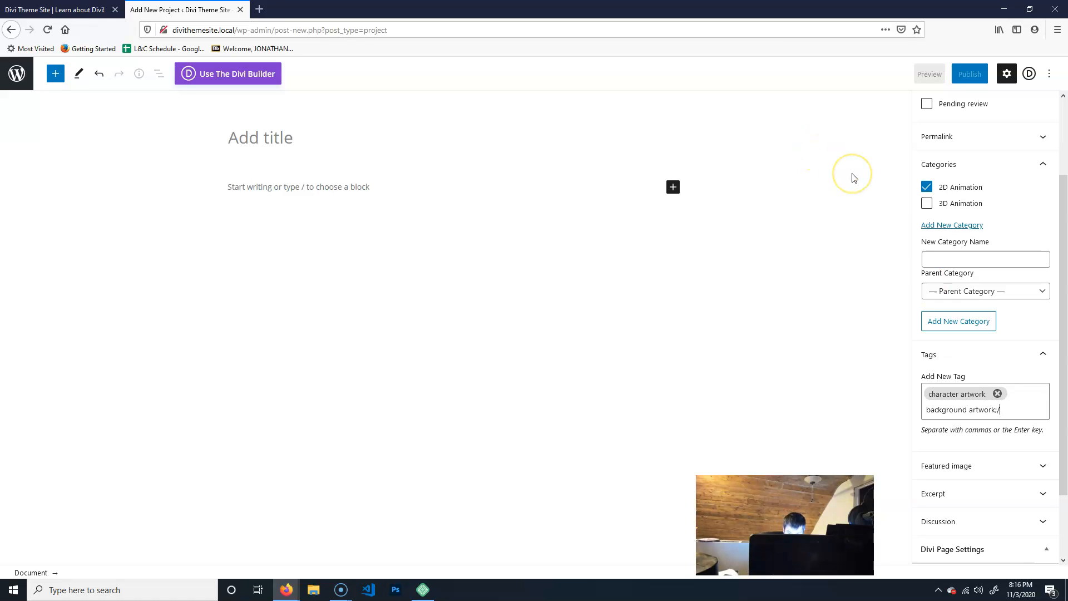
{"action": "key", "text": "ctrl+a"}
{"action": "key", "text": "BackSpace"}
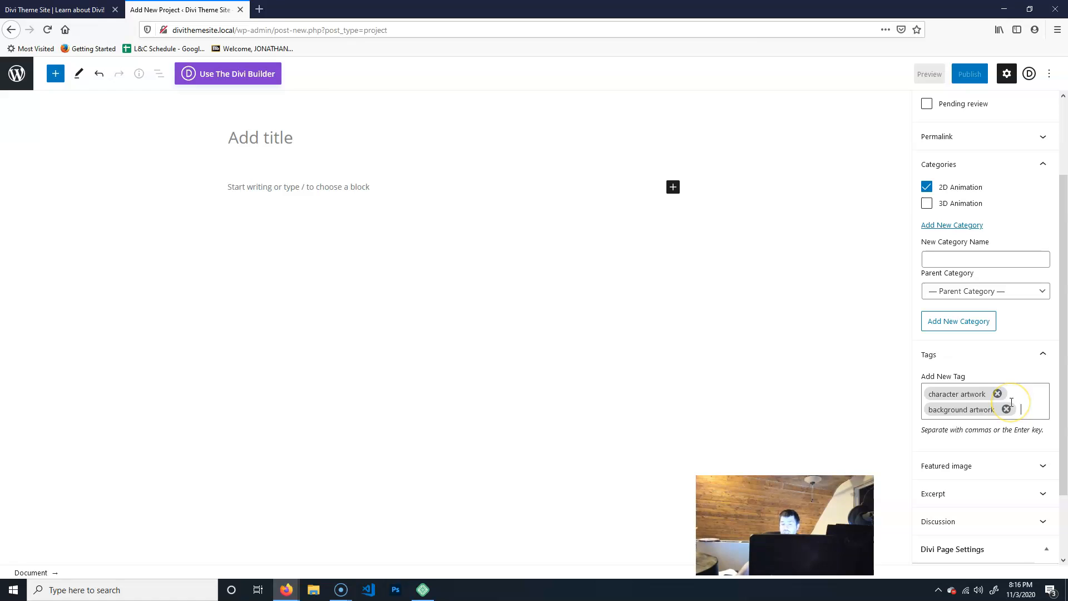
Set the classroom picture photo_2.png from the media library as the project's featured image
{"action": "left_click", "coordinate": [1001, 469]}
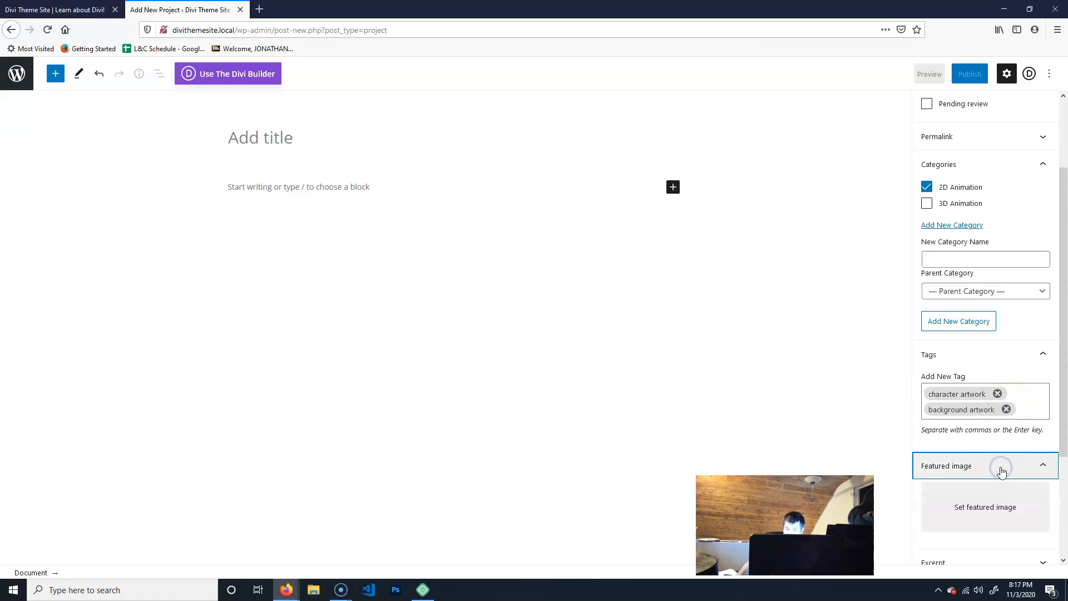
{"action": "scroll", "coordinate": [970, 463], "scroll_direction": "down", "scroll_amount": 3}
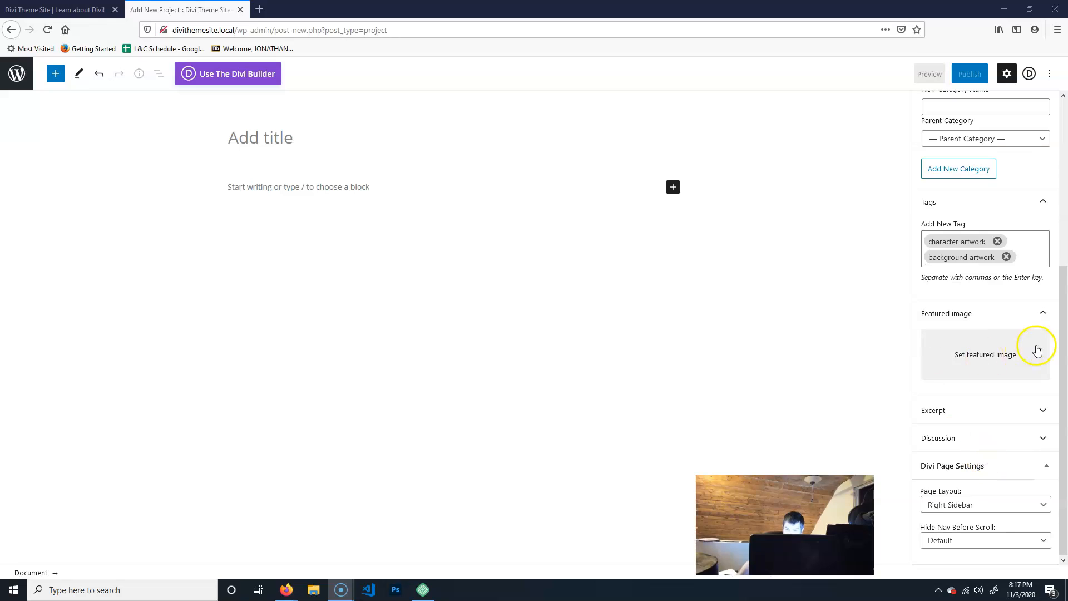
{"action": "left_click", "coordinate": [995, 356]}
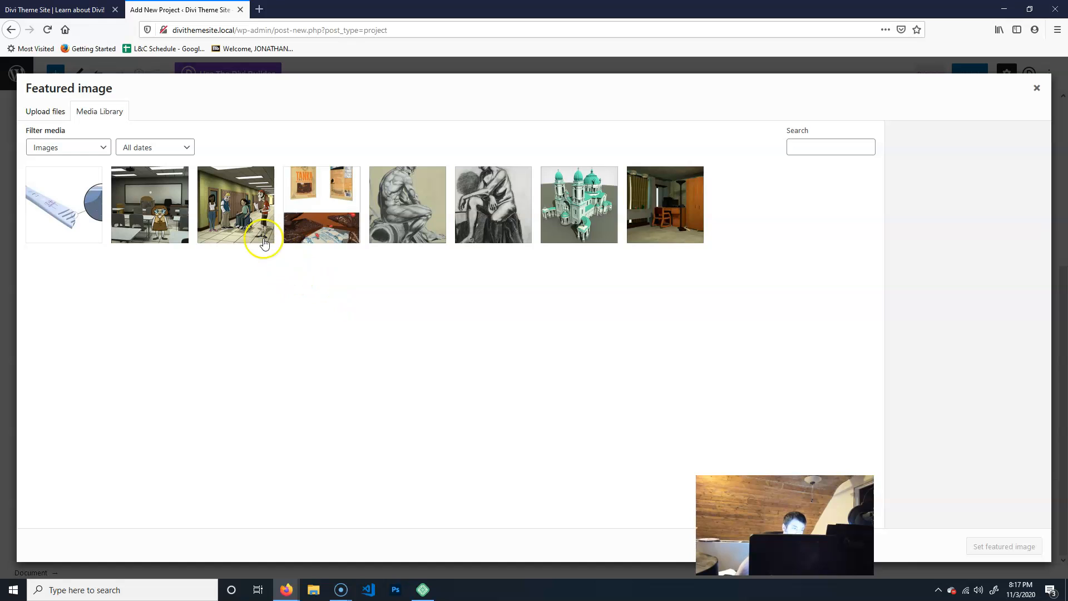
{"action": "left_click", "coordinate": [142, 219]}
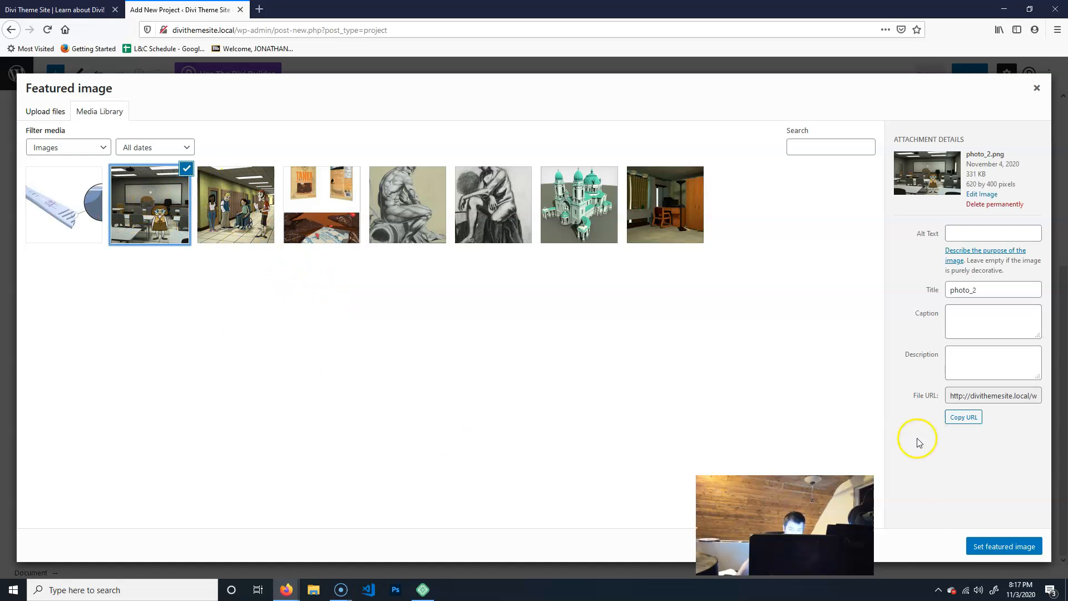
{"action": "left_click", "coordinate": [991, 547]}
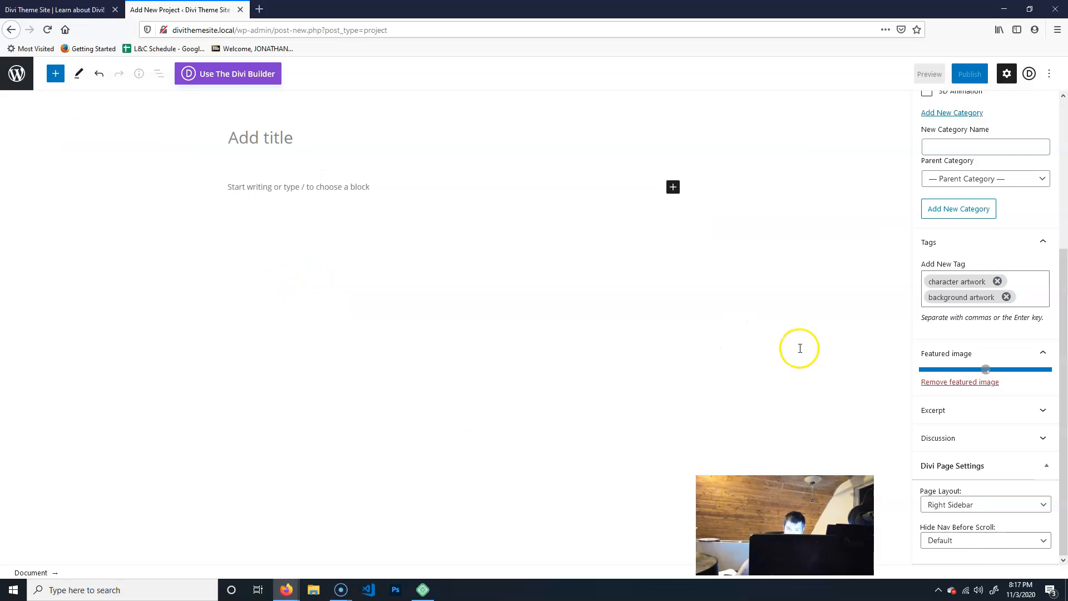
Show the project's Discussion settings with comments allowed, and check the Excerpt section without entering any text
{"action": "scroll", "coordinate": [982, 461], "scroll_direction": "down", "scroll_amount": 2}
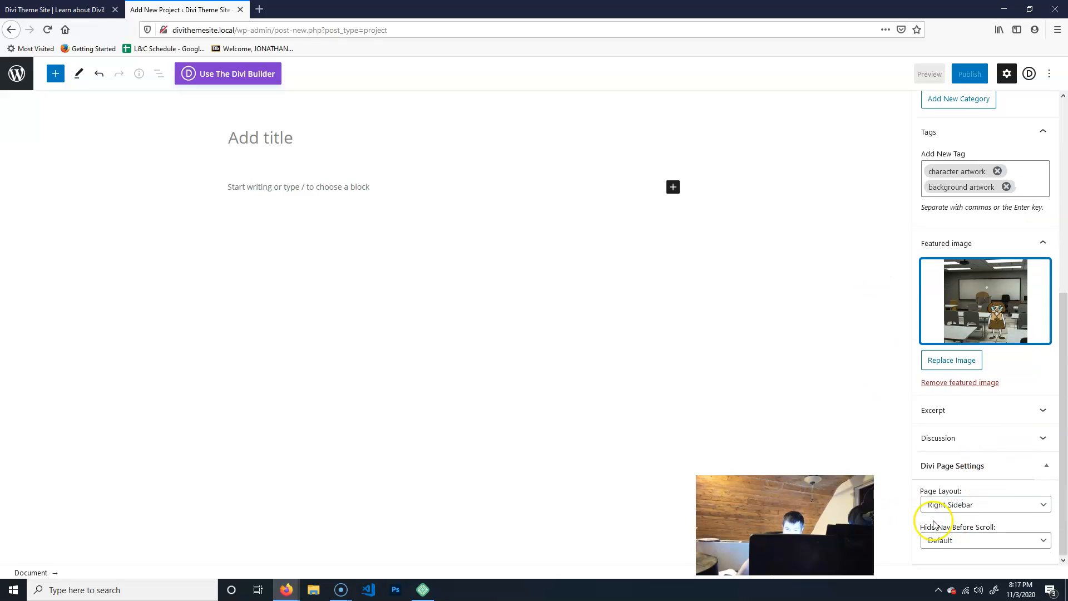
{"action": "left_click", "coordinate": [1002, 446]}
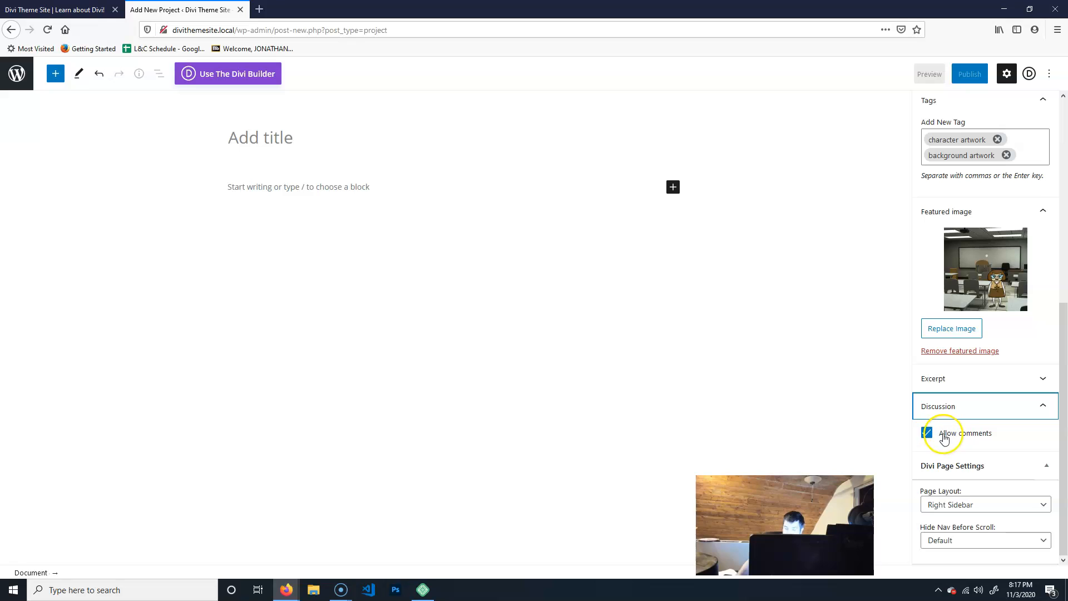
{"action": "left_click", "coordinate": [940, 377]}
{"action": "left_click", "coordinate": [958, 376]}
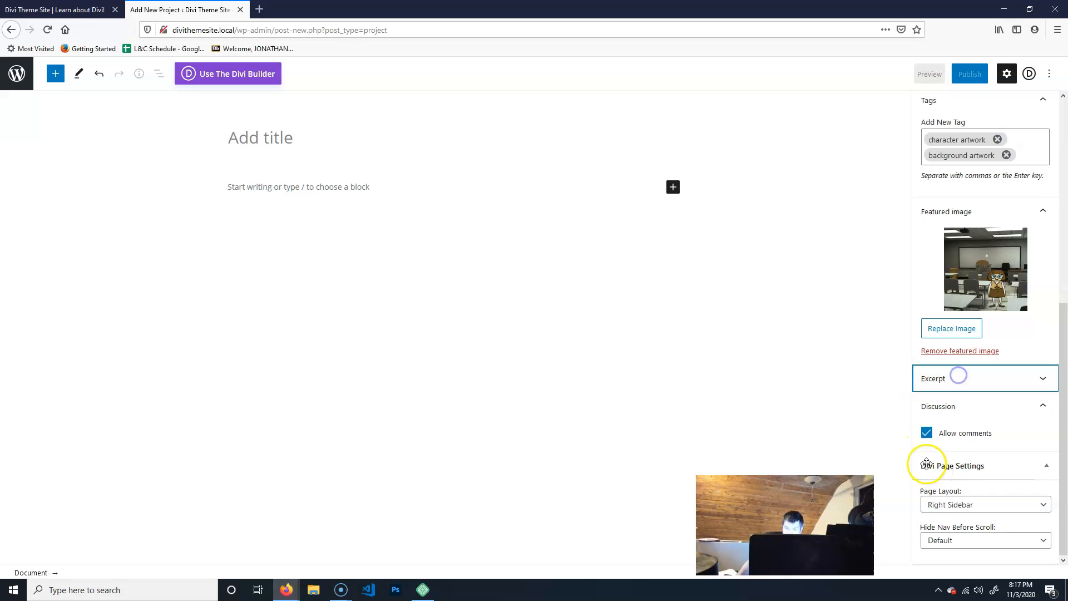
Set the project's Divi page layout to No Sidebar, leaving Hide Nav Before Scroll at Default
{"action": "left_click", "coordinate": [981, 508]}
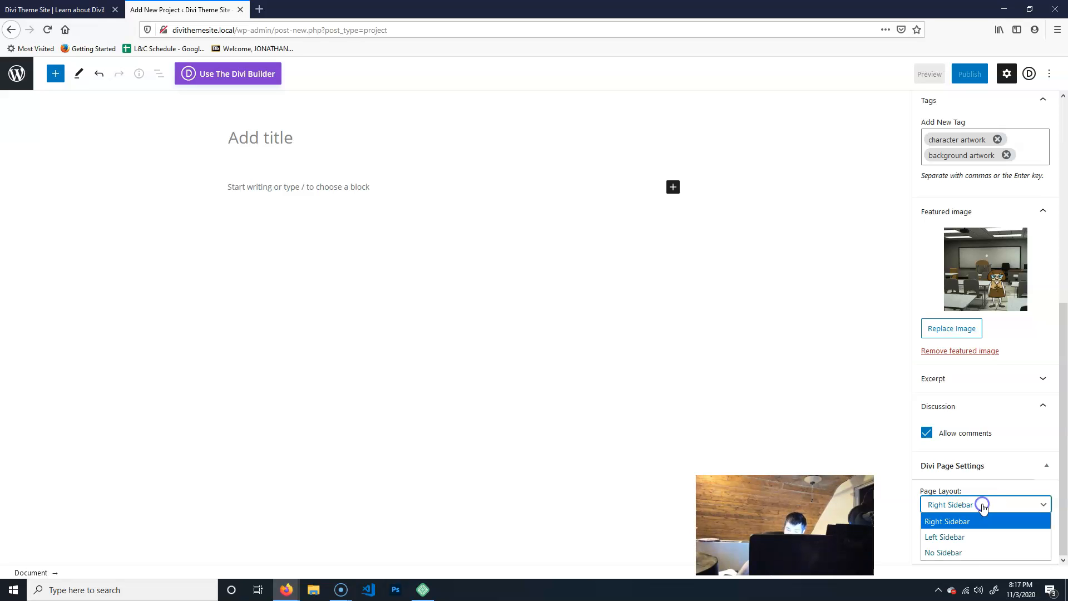
{"action": "left_click", "coordinate": [961, 552]}
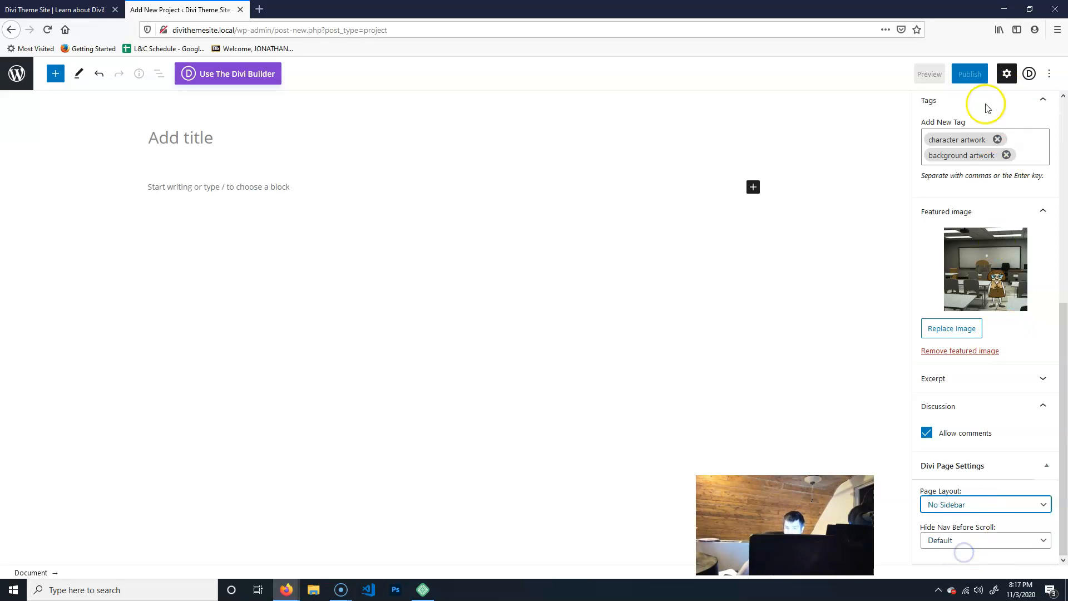
{"action": "left_click", "coordinate": [1014, 542]}
{"action": "left_click", "coordinate": [861, 385]}
{"action": "left_click", "coordinate": [831, 361]}
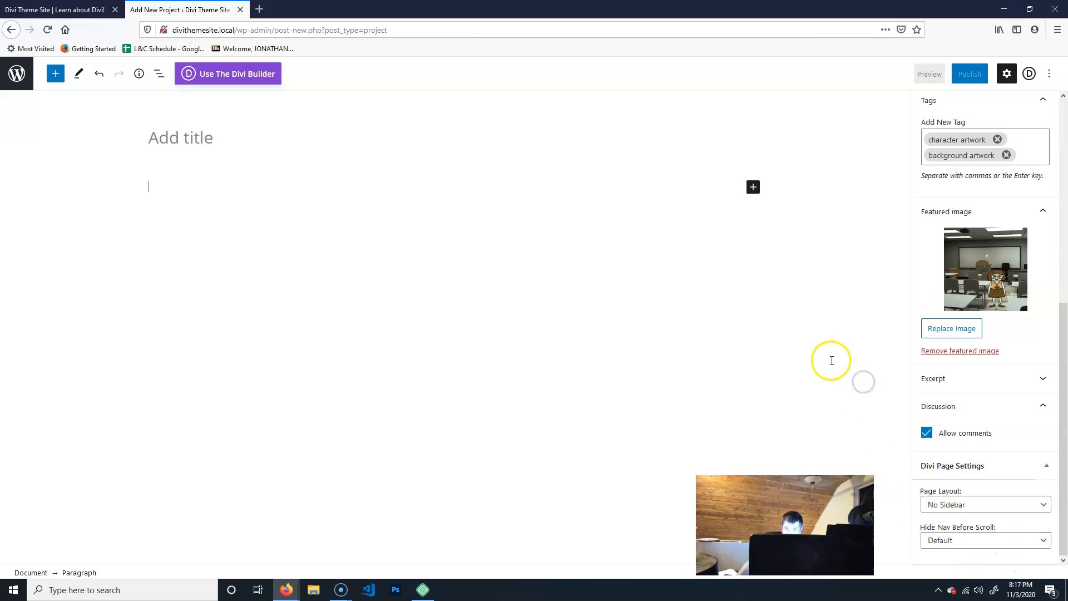
Title the project "Villa Maria Animation 01"
{"action": "scroll", "coordinate": [994, 360], "scroll_direction": "up", "scroll_amount": 4}
{"action": "scroll", "coordinate": [994, 361], "scroll_direction": "up", "scroll_amount": 3}
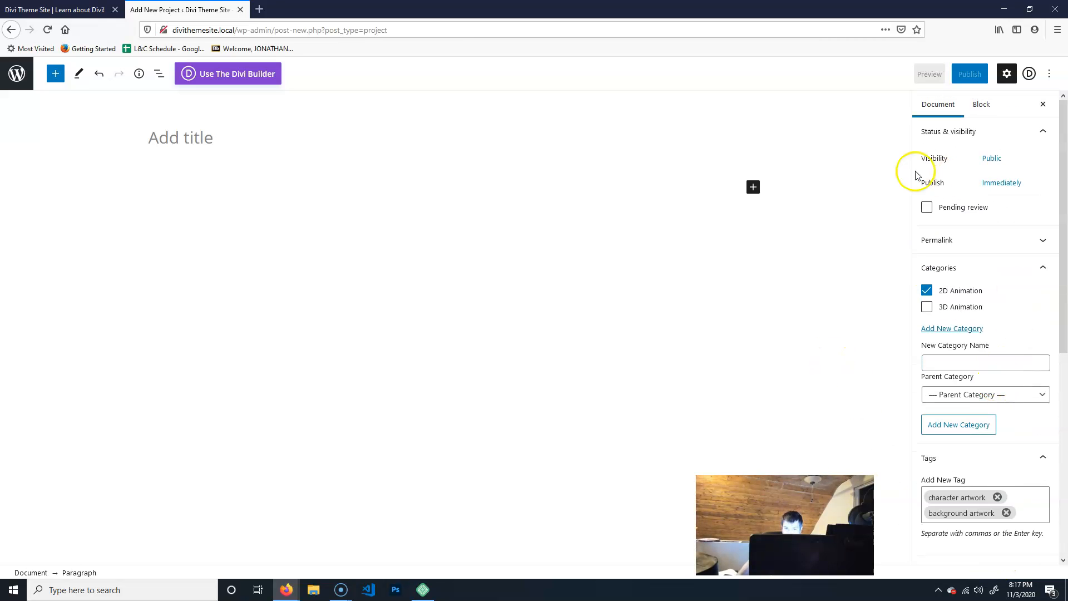
{"action": "left_click", "coordinate": [200, 141]}
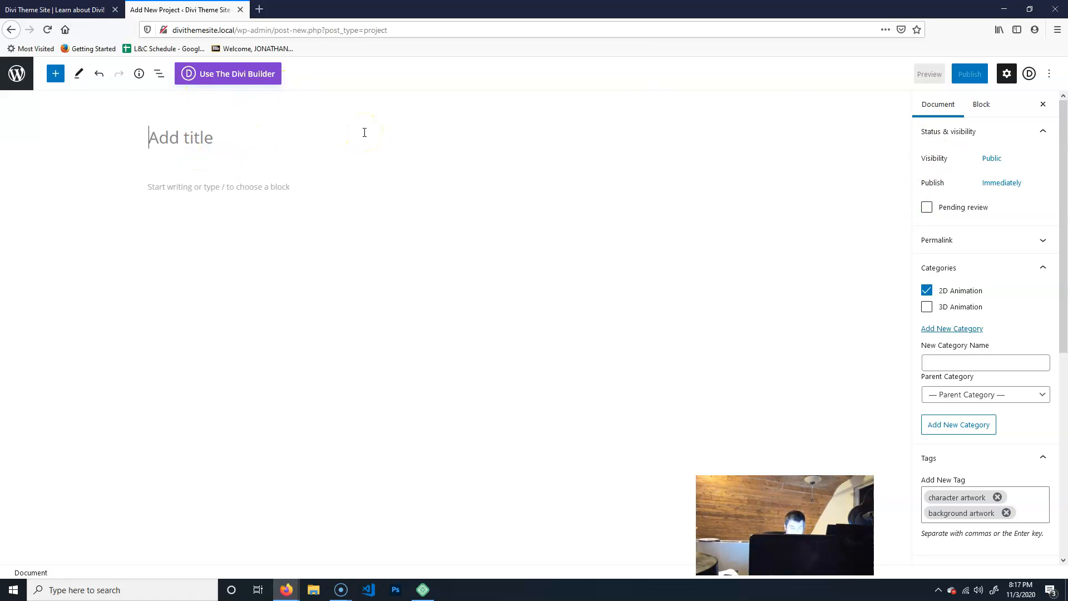
{"action": "type", "text": "Chru"}
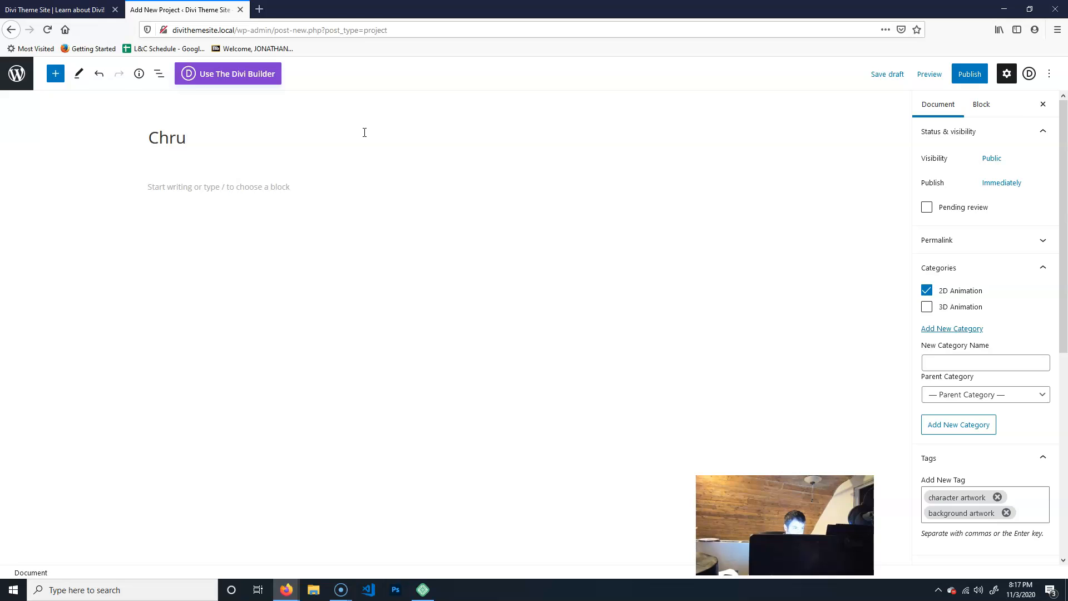
{"action": "key", "text": "BackSpace"}
{"action": "key", "text": "BackSpace"}
{"action": "type", "text": "Nun"}
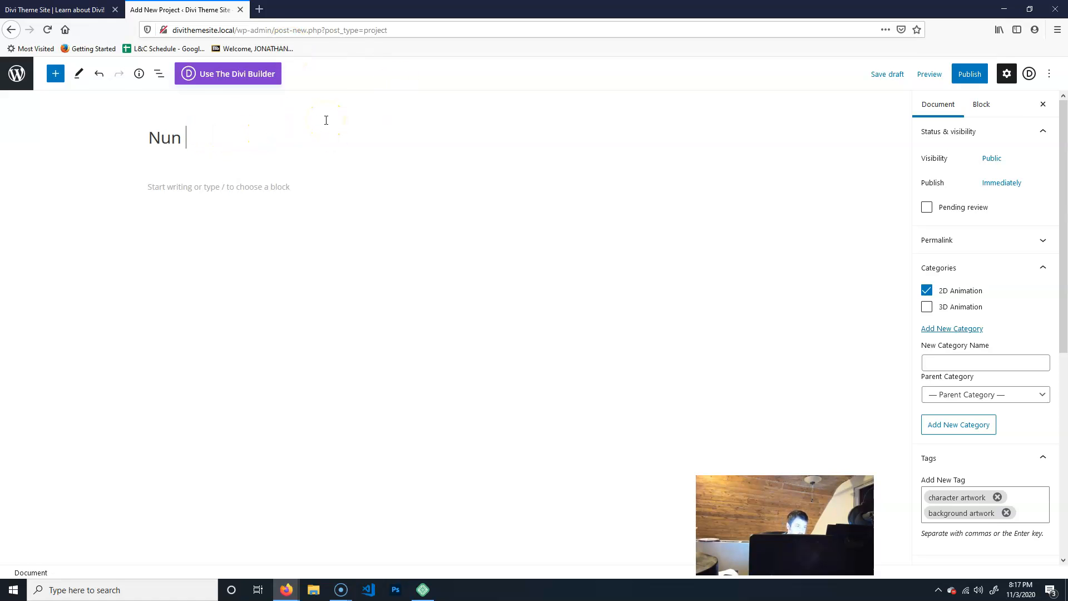
{"action": "key", "text": "BackSpace"}
{"action": "type", "text": "Villa Maria Animation 01"}
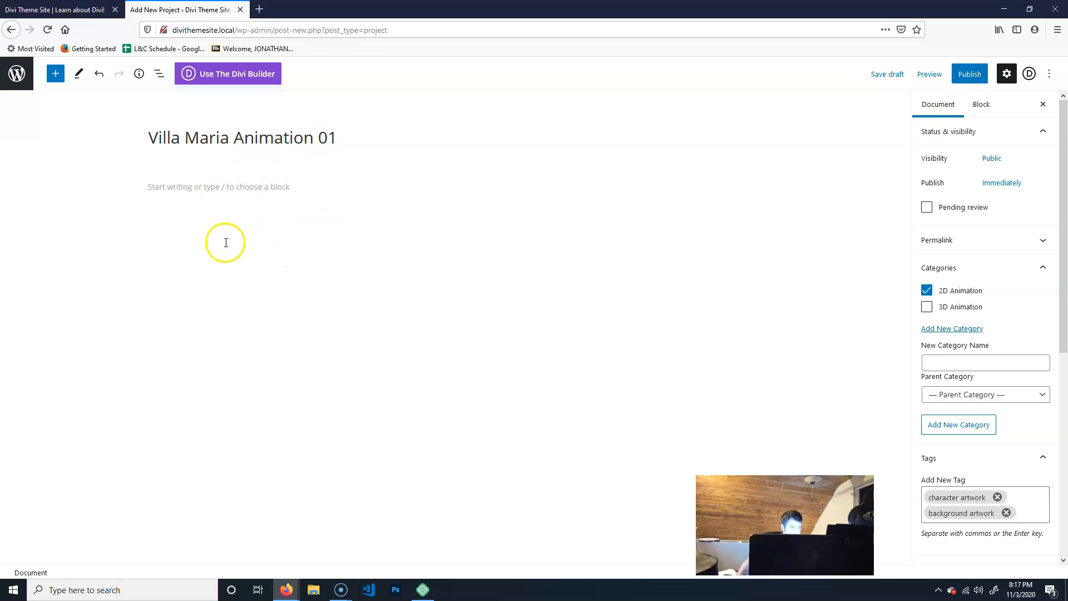
Publish the Villa Maria project with public visibility and return to the list of all projects
{"action": "left_click", "coordinate": [982, 78]}
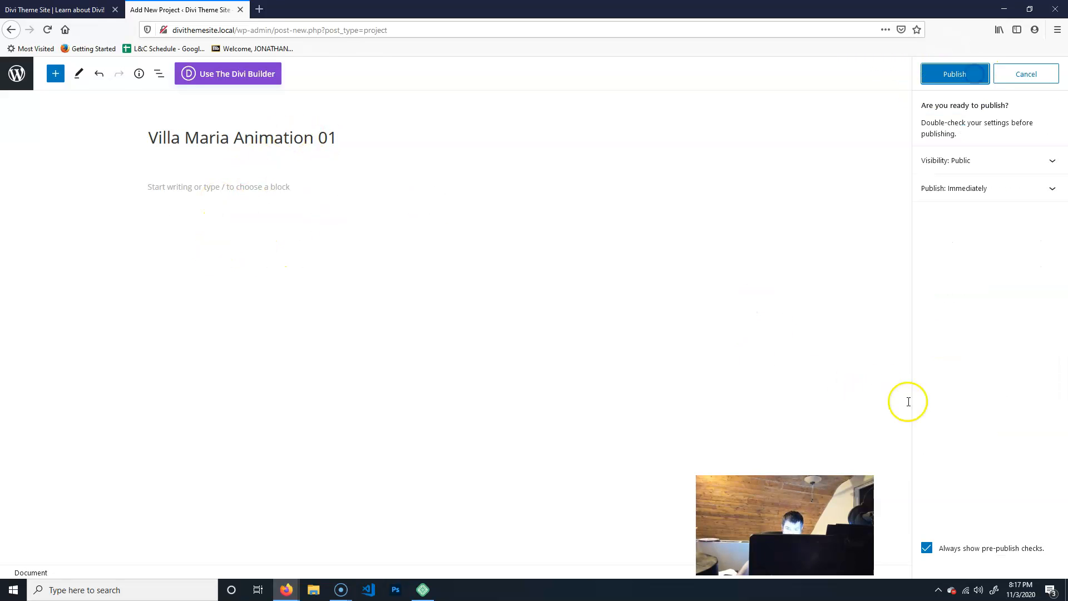
{"action": "left_click", "coordinate": [970, 76]}
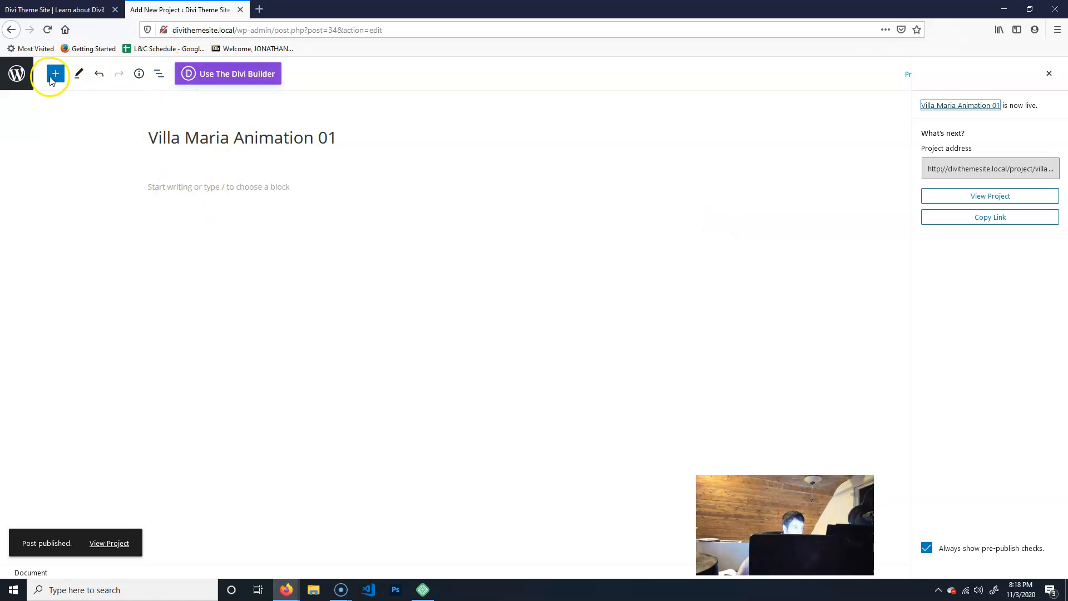
{"action": "left_click", "coordinate": [13, 81]}
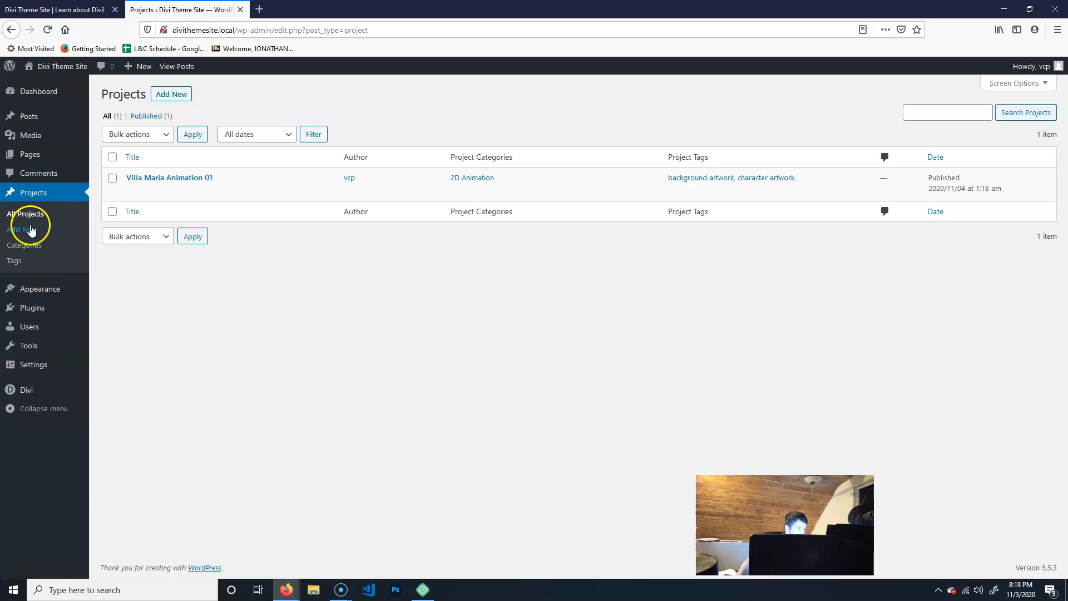
Create another new project and choose the default editor for it instead of the Divi Builder
{"action": "left_click", "coordinate": [174, 95]}
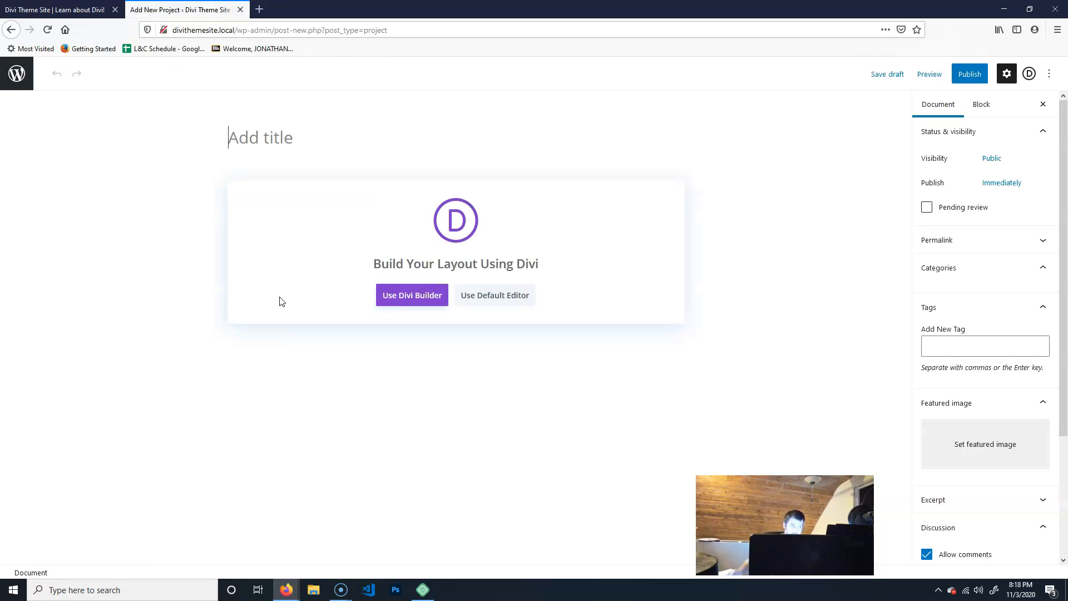
{"action": "left_click", "coordinate": [493, 303]}
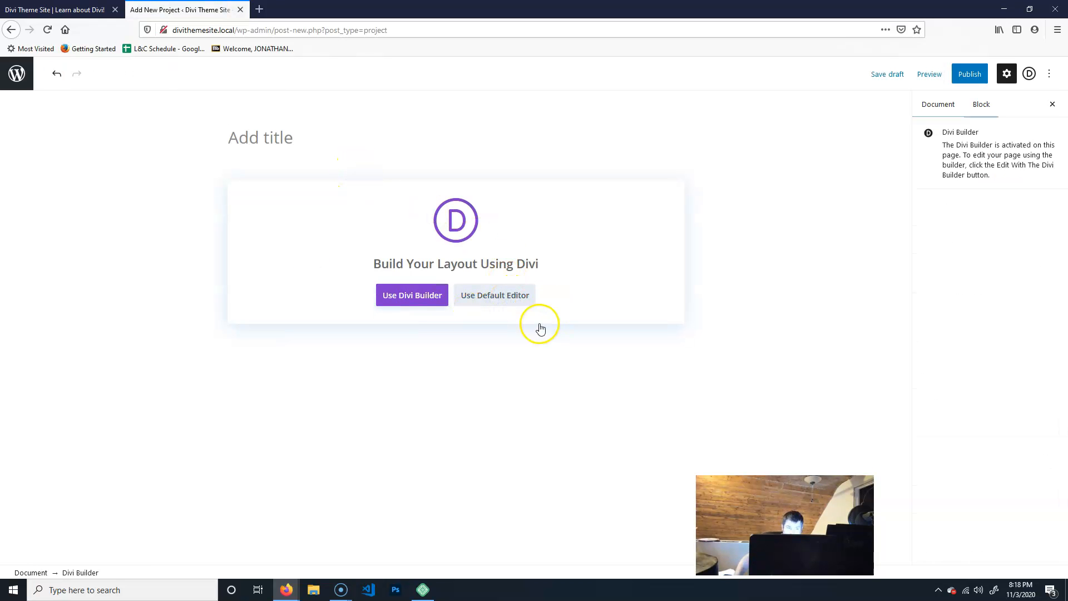
{"action": "left_click", "coordinate": [281, 136]}
Set the seated figure drawing drawing_08.png from the media library as the new project's featured image
{"action": "scroll", "coordinate": [959, 431], "scroll_direction": "down", "scroll_amount": 3}
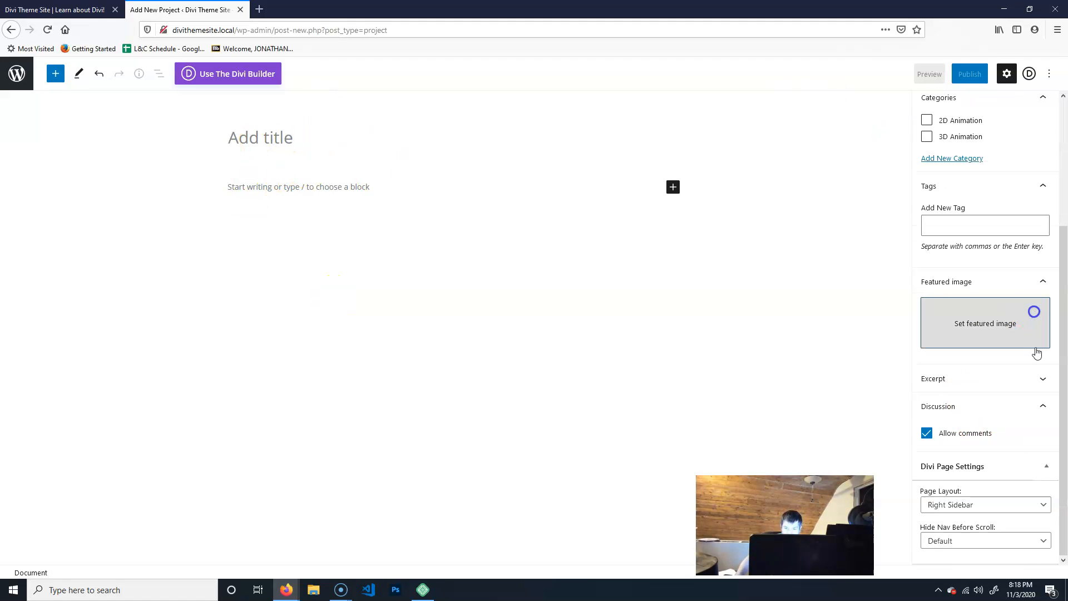
{"action": "left_click", "coordinate": [1003, 344]}
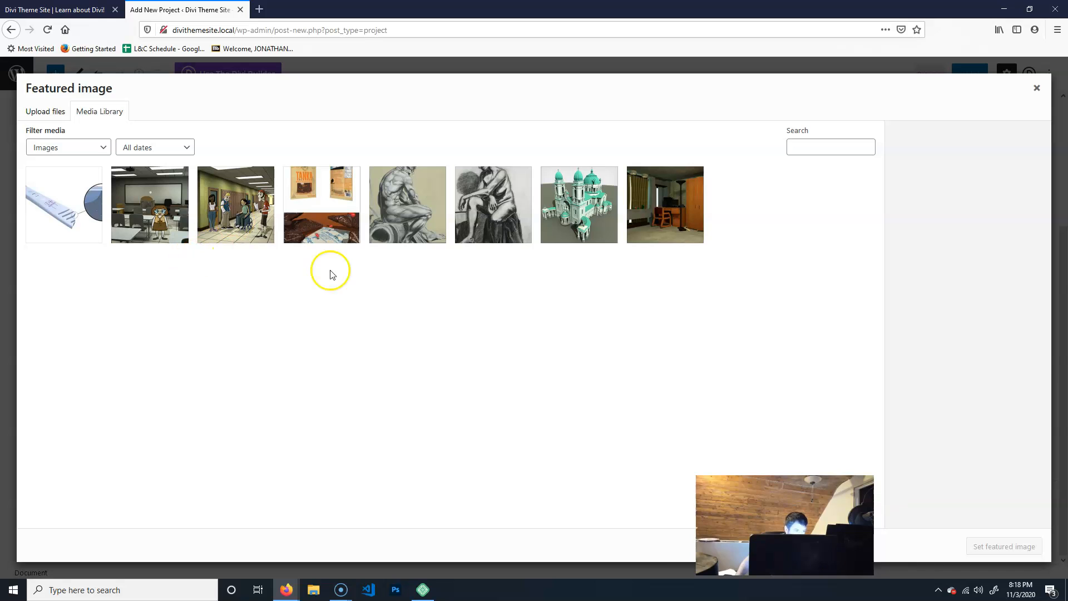
{"action": "left_click", "coordinate": [493, 210]}
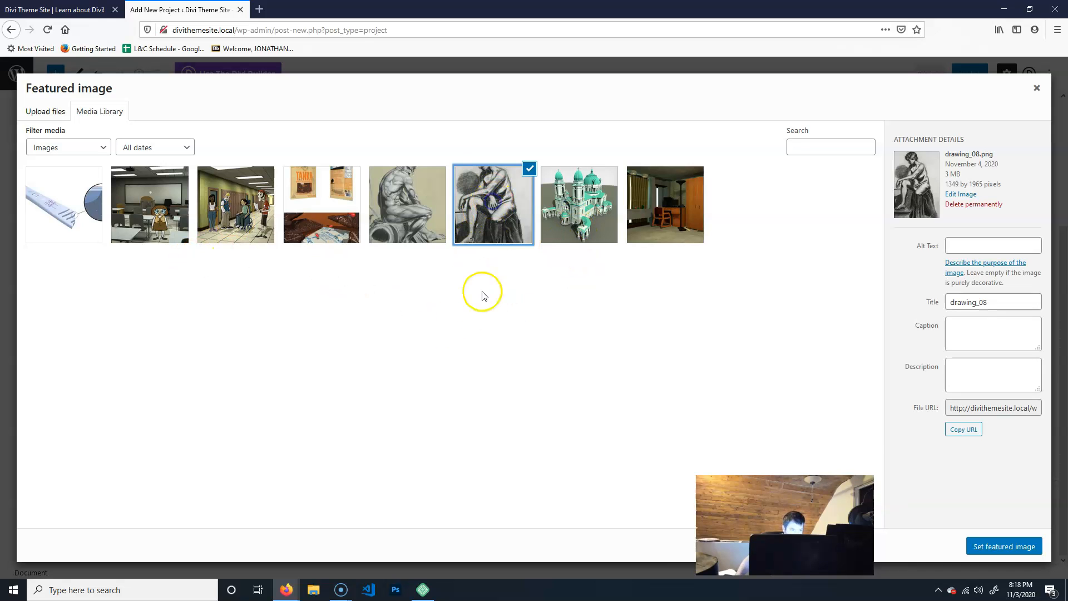
{"action": "left_click", "coordinate": [1012, 547]}
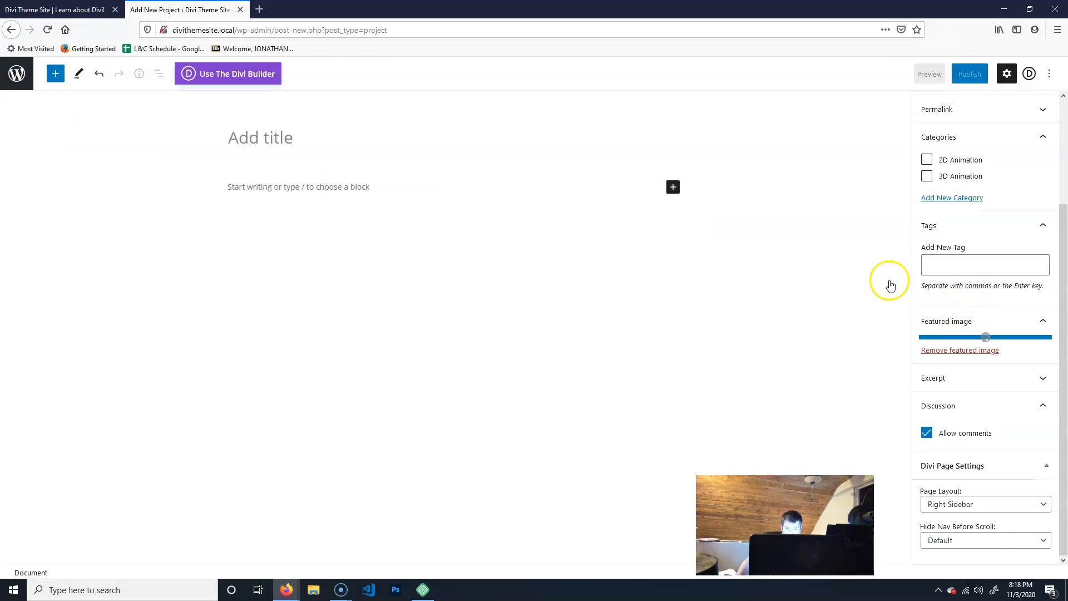
Assign the 2D Animation category to the project and replace the misspelled tag with "Drawing"
{"action": "left_click", "coordinate": [926, 159]}
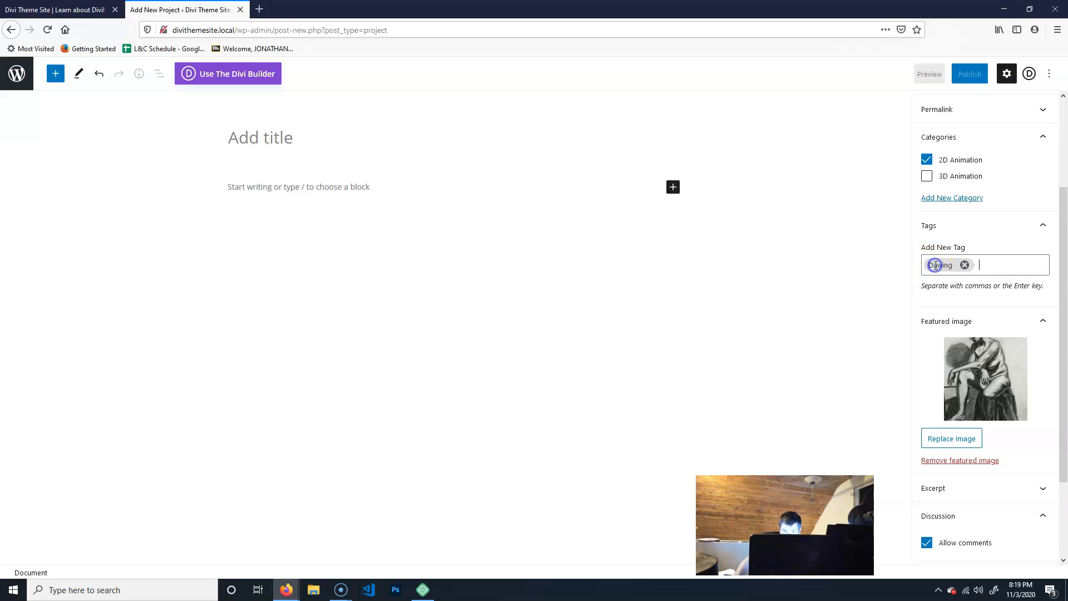
{"action": "left_click", "coordinate": [964, 266]}
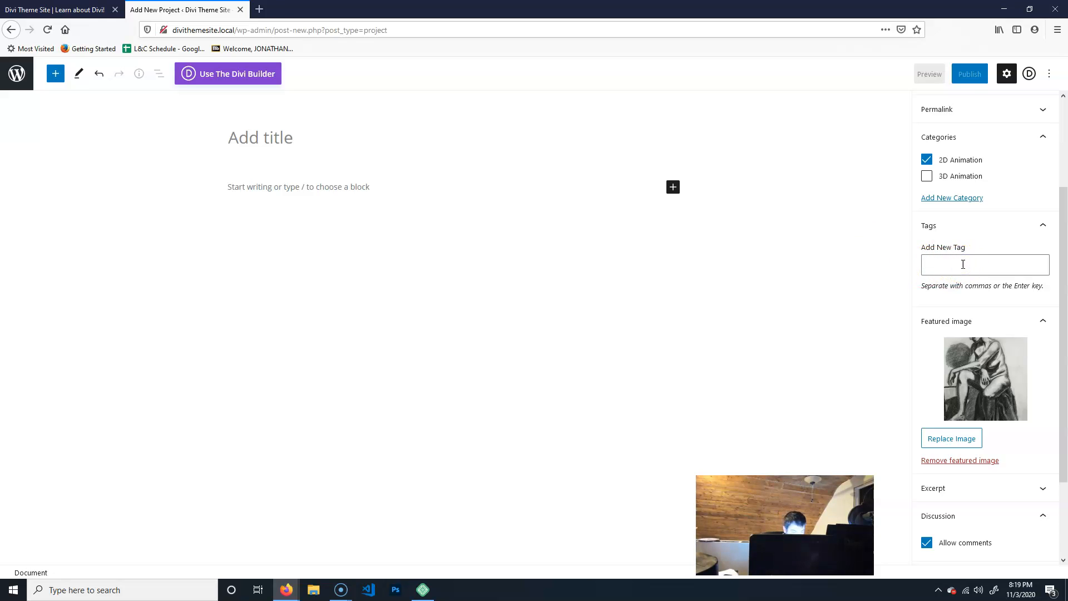
{"action": "type", "text": "Drawing"}
{"action": "key", "text": "Return"}
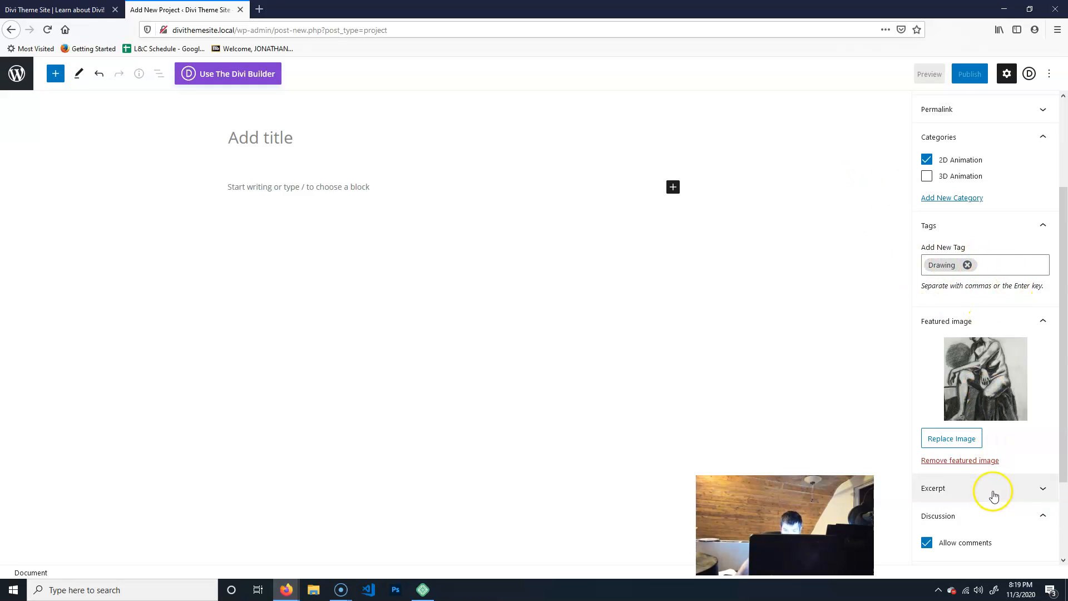
Set the drawing project's Divi page layout to No Sidebar
{"action": "scroll", "coordinate": [995, 487], "scroll_direction": "down", "scroll_amount": 3}
{"action": "scroll", "coordinate": [962, 238], "scroll_direction": "up", "scroll_amount": 2}
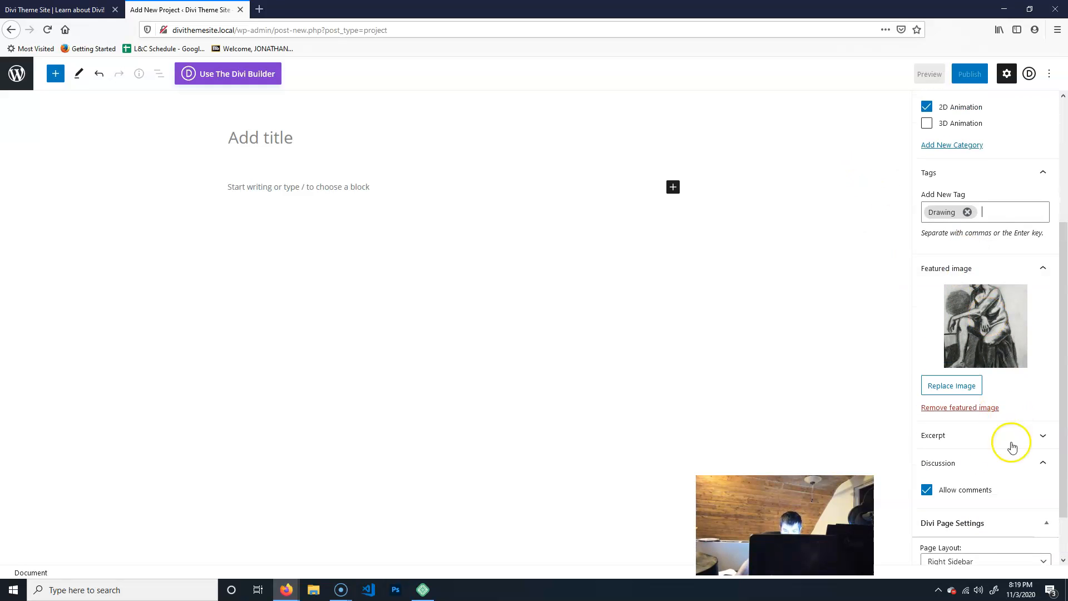
{"action": "scroll", "coordinate": [1001, 473], "scroll_direction": "down", "scroll_amount": 2}
{"action": "left_click", "coordinate": [976, 508]}
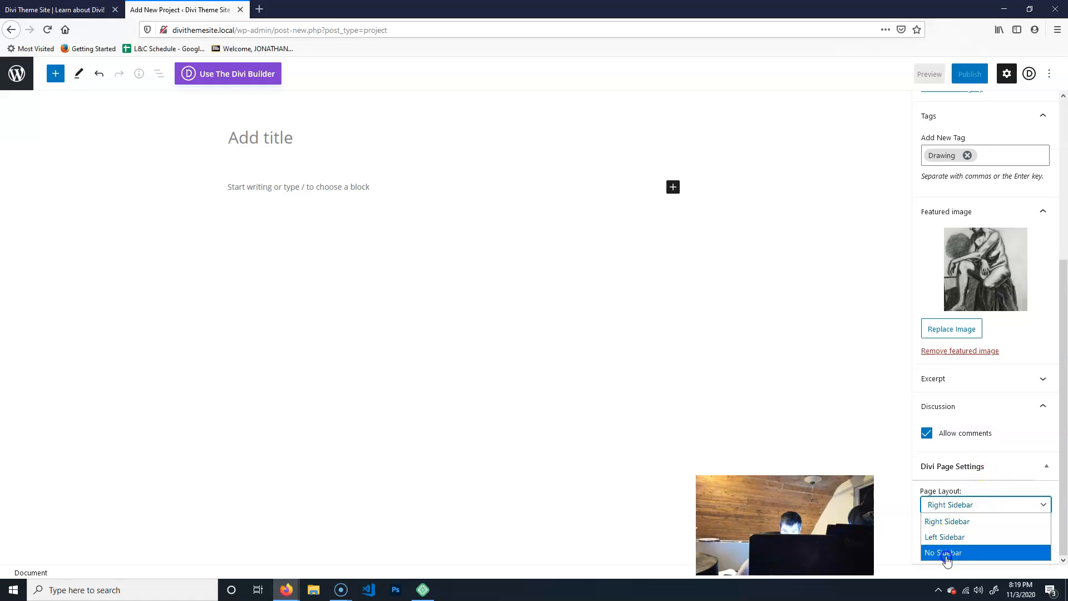
{"action": "left_click", "coordinate": [944, 551]}
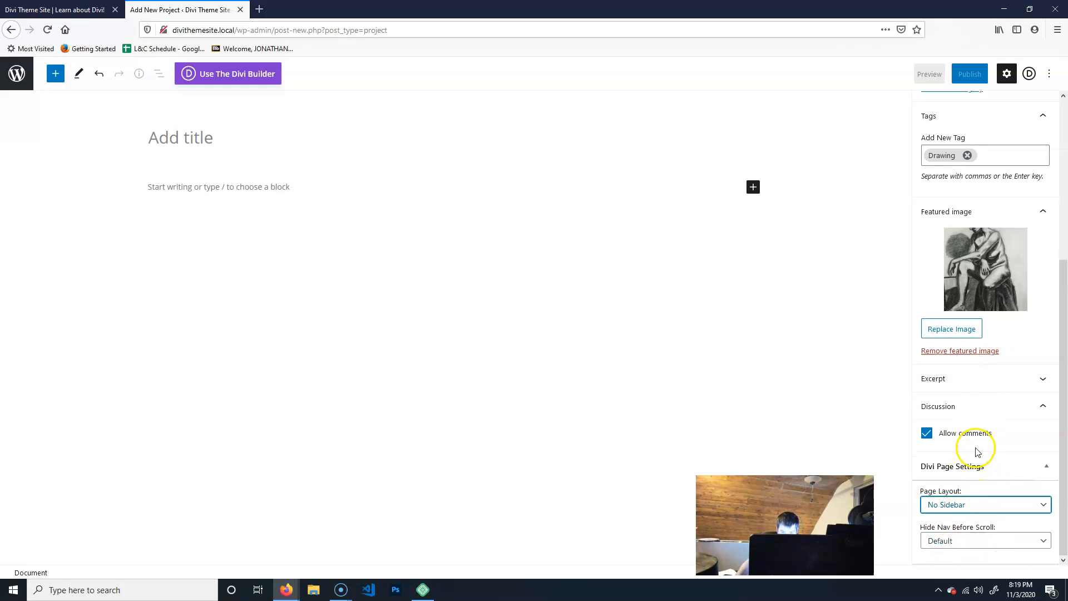
Title the project "Nude Study" and publish it
{"action": "scroll", "coordinate": [973, 381], "scroll_direction": "up", "scroll_amount": 9}
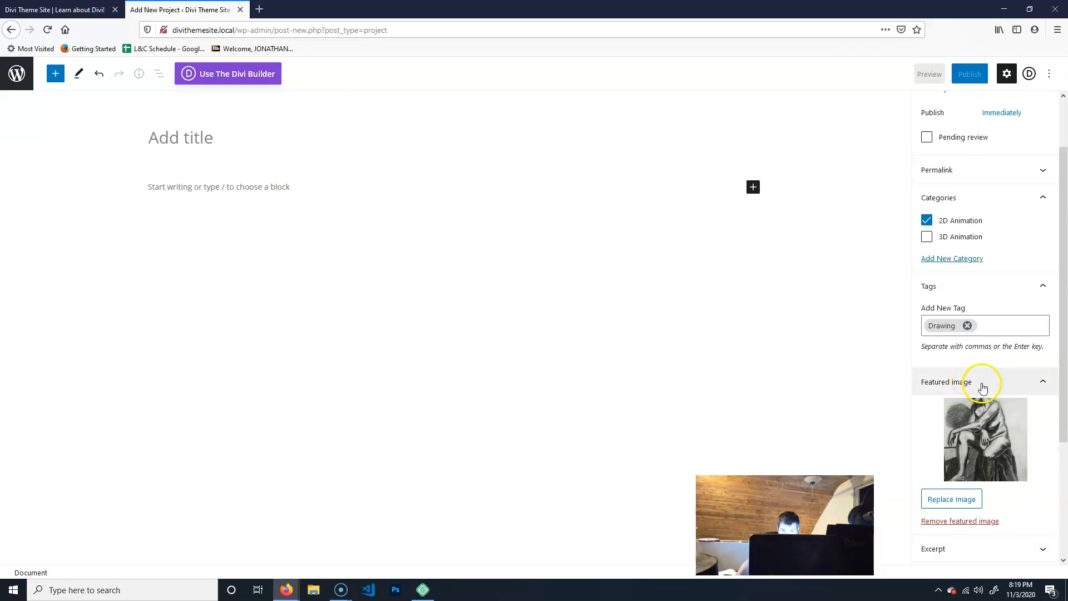
{"action": "left_click", "coordinate": [183, 127]}
{"action": "type", "text": "Nude Study"}
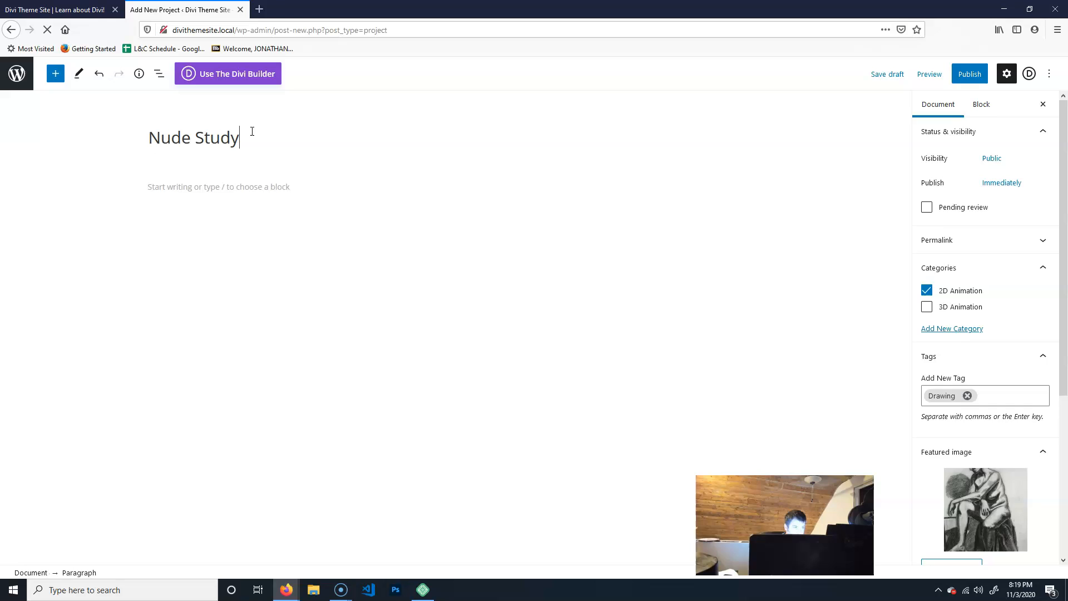
{"action": "key", "text": "Return"}
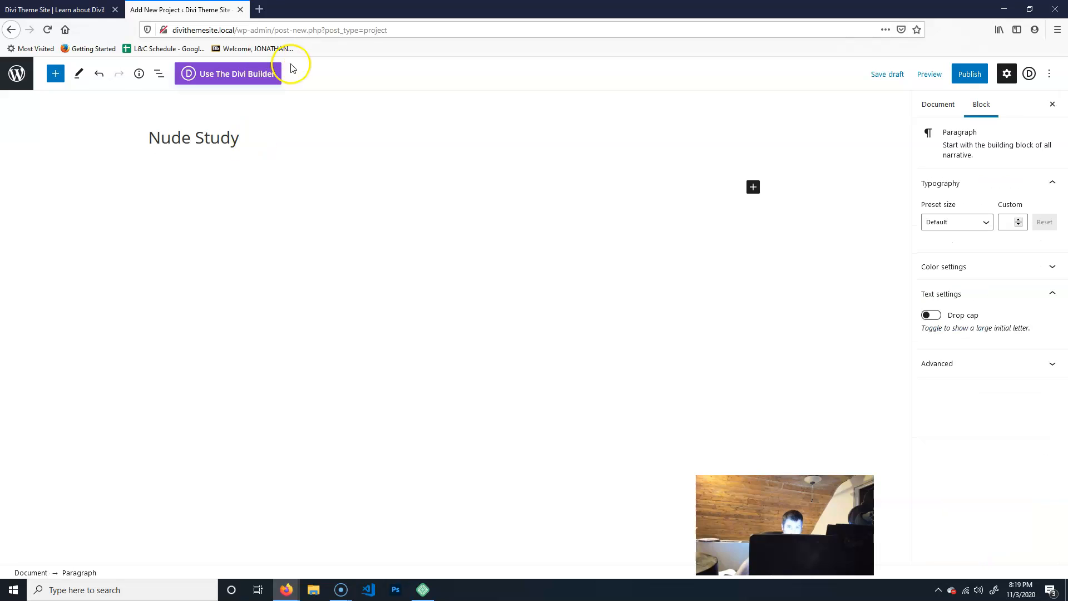
{"action": "left_click", "coordinate": [967, 74]}
{"action": "left_click", "coordinate": [955, 74]}
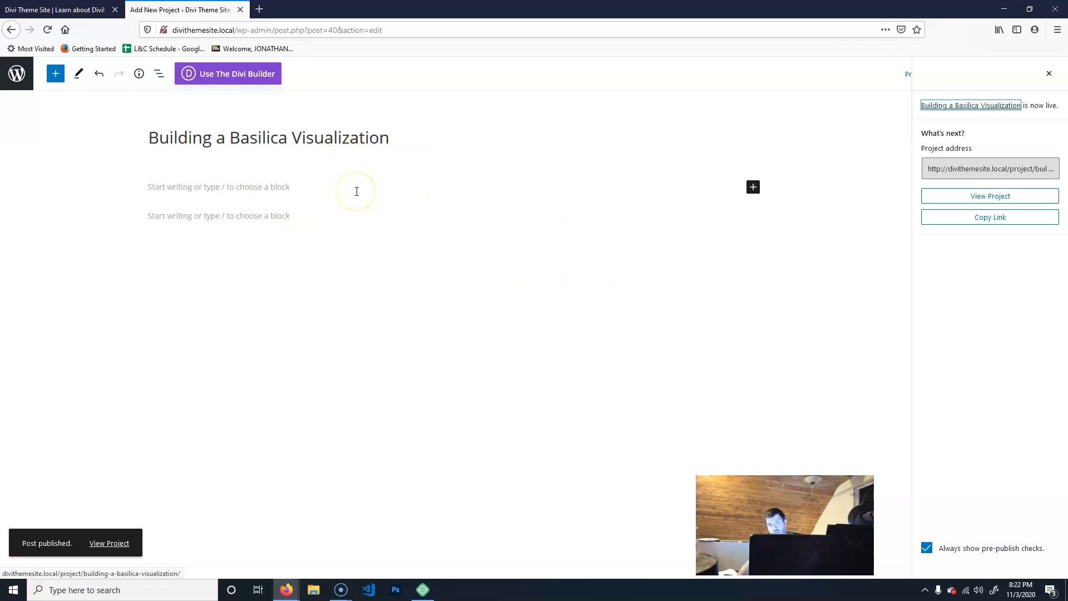
Return to the projects list, open the Building a Basilica Visualization project's page in a new tab, and review it down to the comment form
{"action": "left_click", "coordinate": [18, 73]}
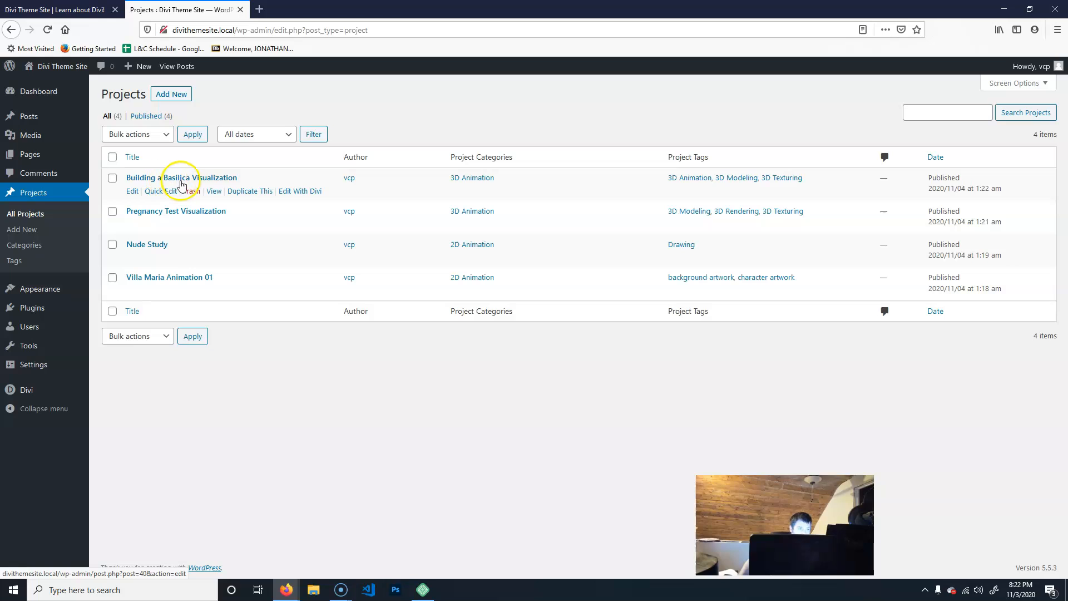
{"action": "middle_click", "coordinate": [214, 191]}
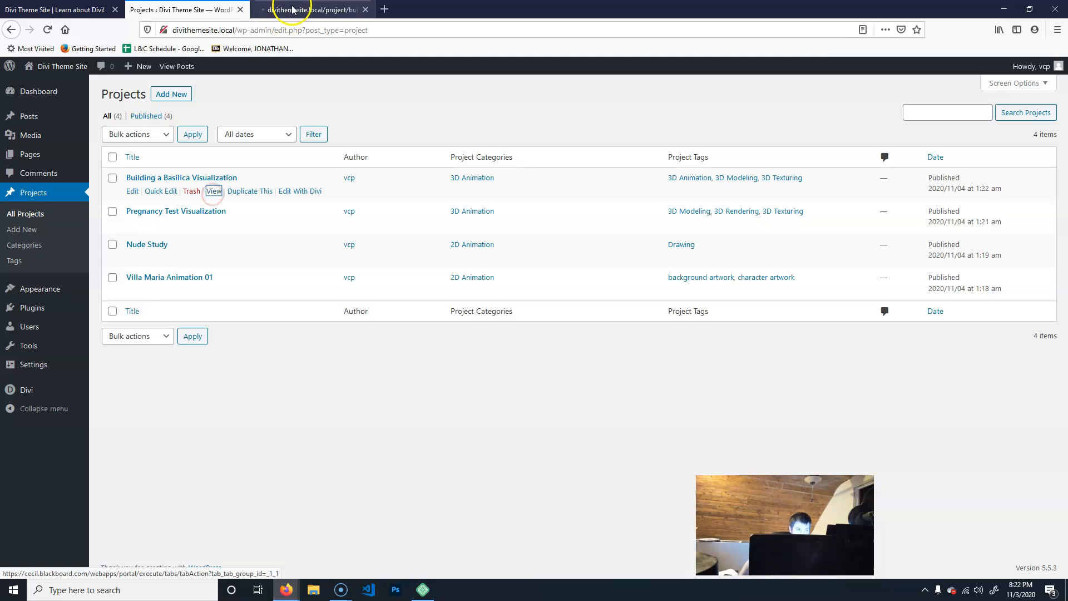
{"action": "left_click", "coordinate": [289, 10]}
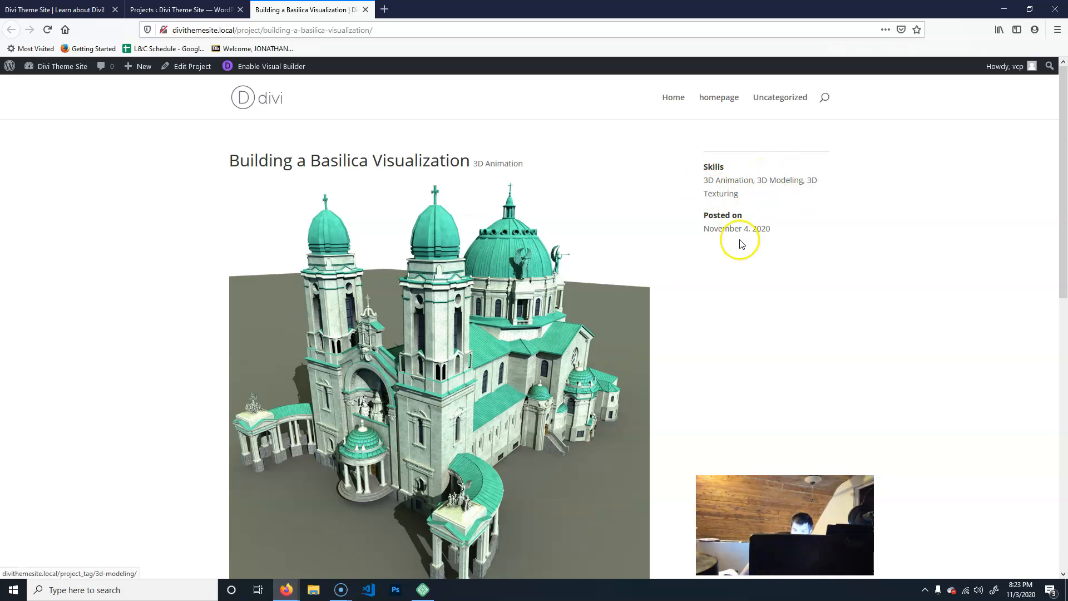
{"action": "scroll", "coordinate": [743, 278], "scroll_direction": "down", "scroll_amount": 10}
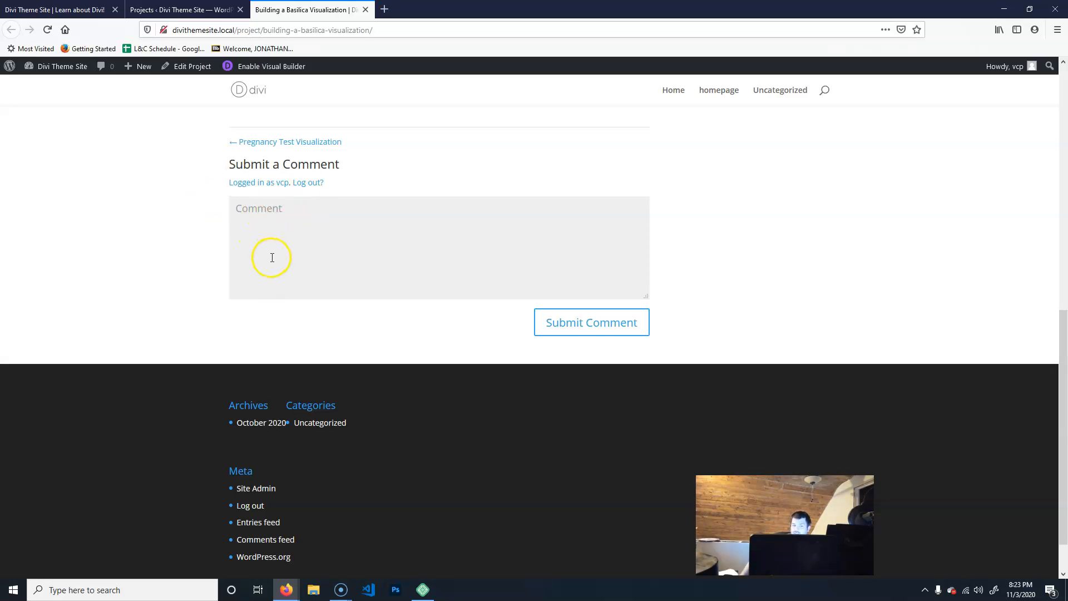
{"action": "scroll", "coordinate": [768, 310], "scroll_direction": "up", "scroll_amount": 10}
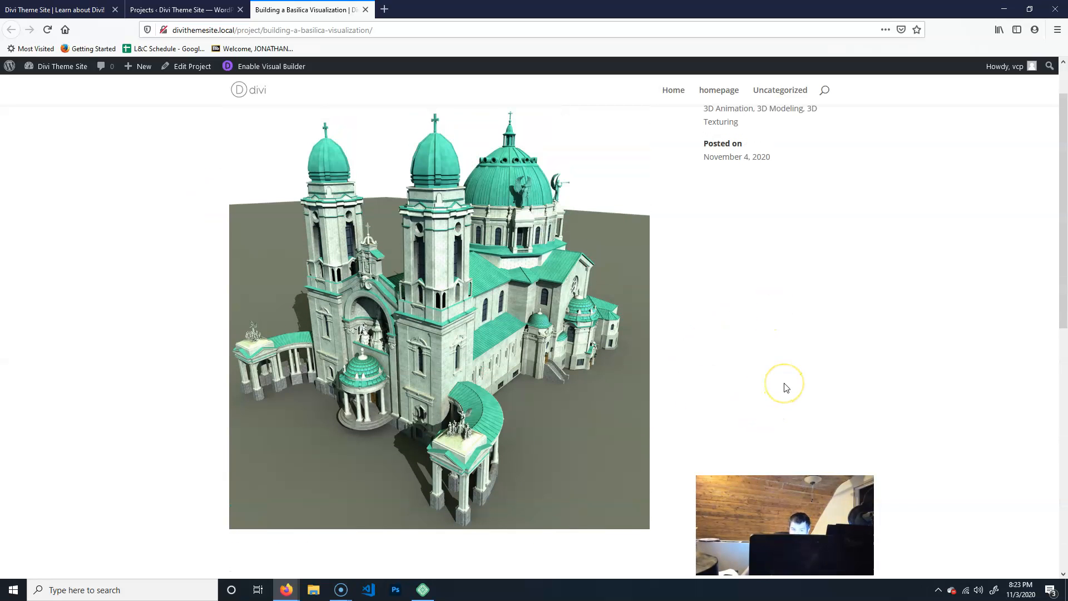
Look over the Building a Basilica Visualization project page from its title and skills down to the comment form
{"action": "scroll", "coordinate": [467, 412], "scroll_direction": "down", "scroll_amount": 3}
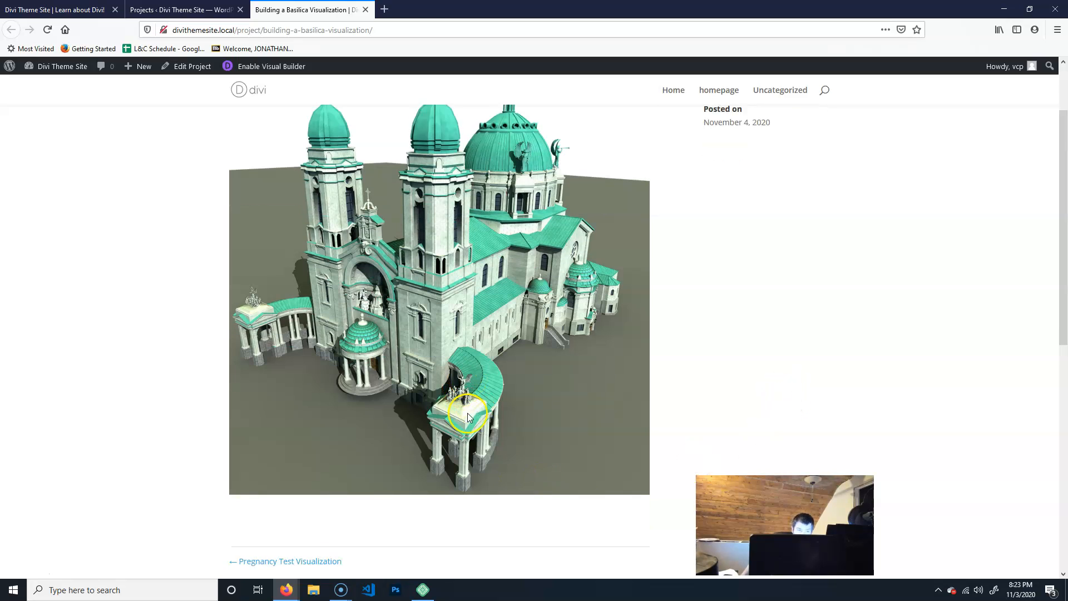
{"action": "scroll", "coordinate": [522, 438], "scroll_direction": "up", "scroll_amount": 5}
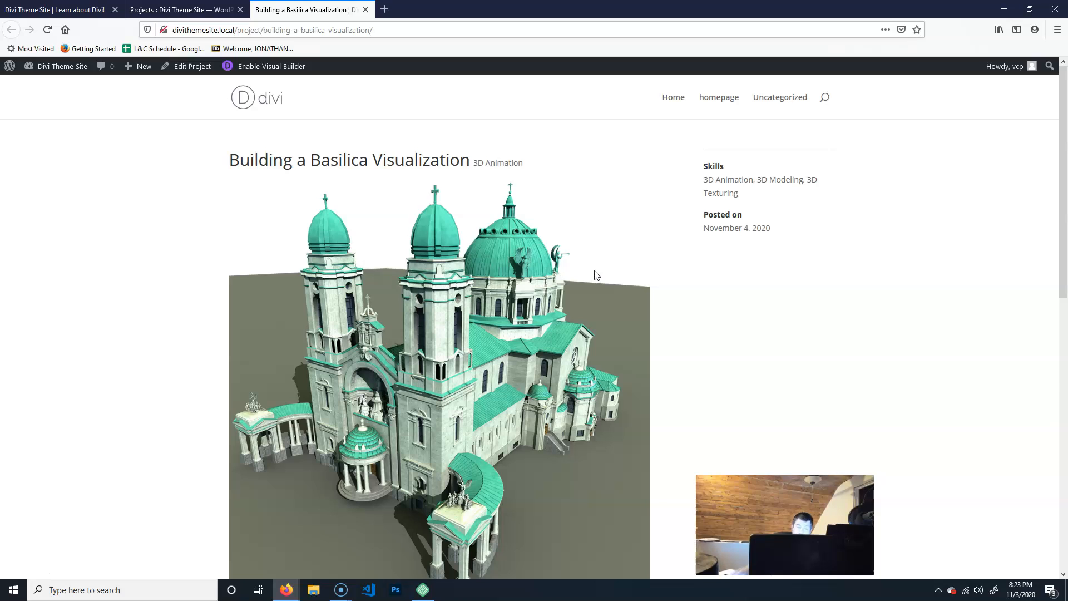
{"action": "scroll", "coordinate": [381, 369], "scroll_direction": "down", "scroll_amount": 3}
{"action": "scroll", "coordinate": [449, 385], "scroll_direction": "up", "scroll_amount": 2}
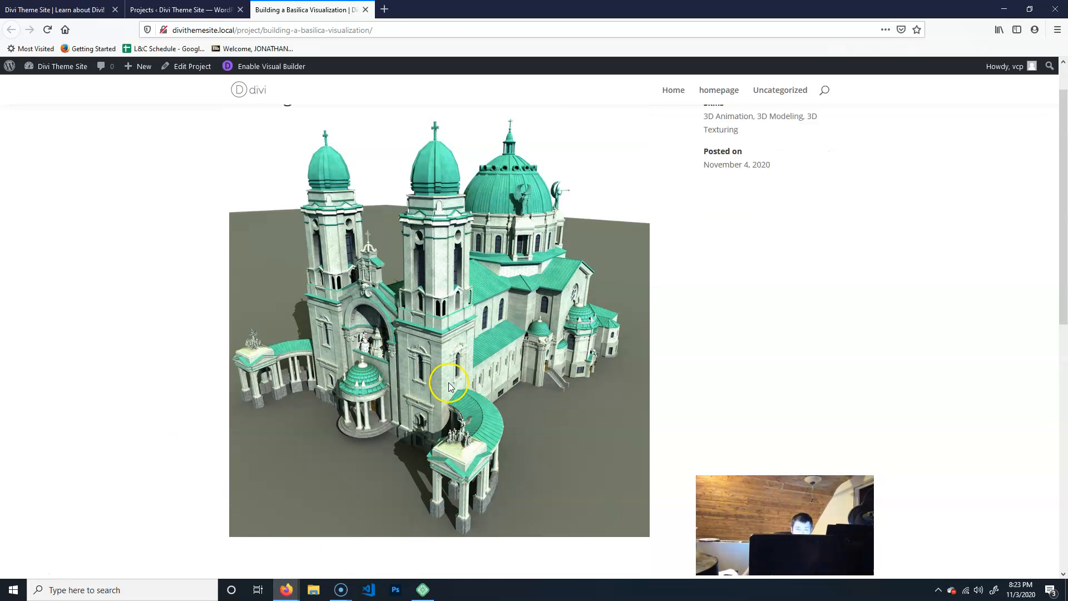
{"action": "scroll", "coordinate": [443, 387], "scroll_direction": "up", "scroll_amount": 1}
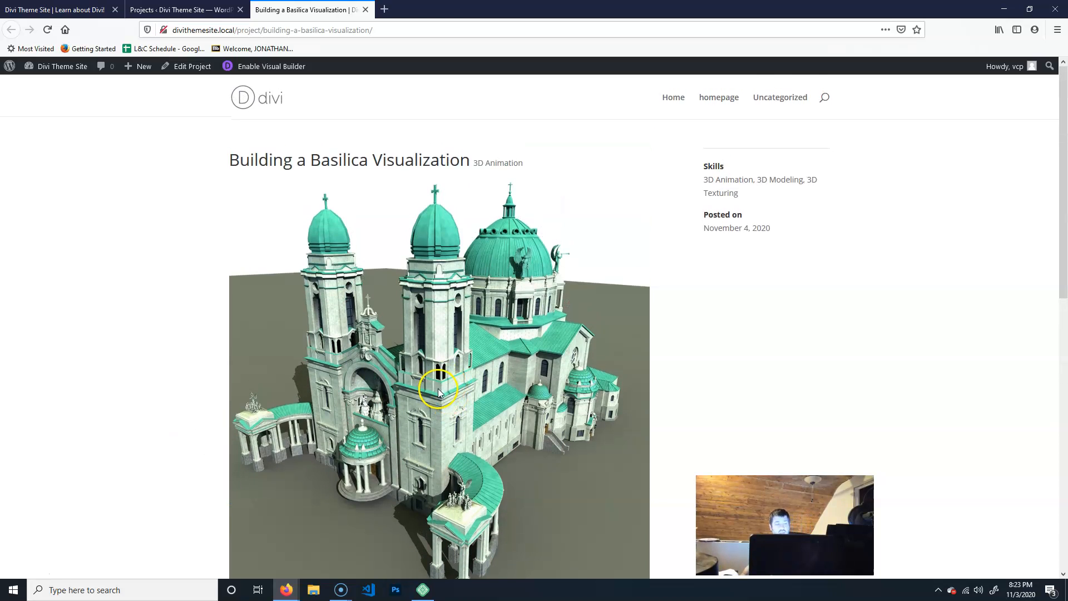
{"action": "scroll", "coordinate": [439, 388], "scroll_direction": "down", "scroll_amount": 3}
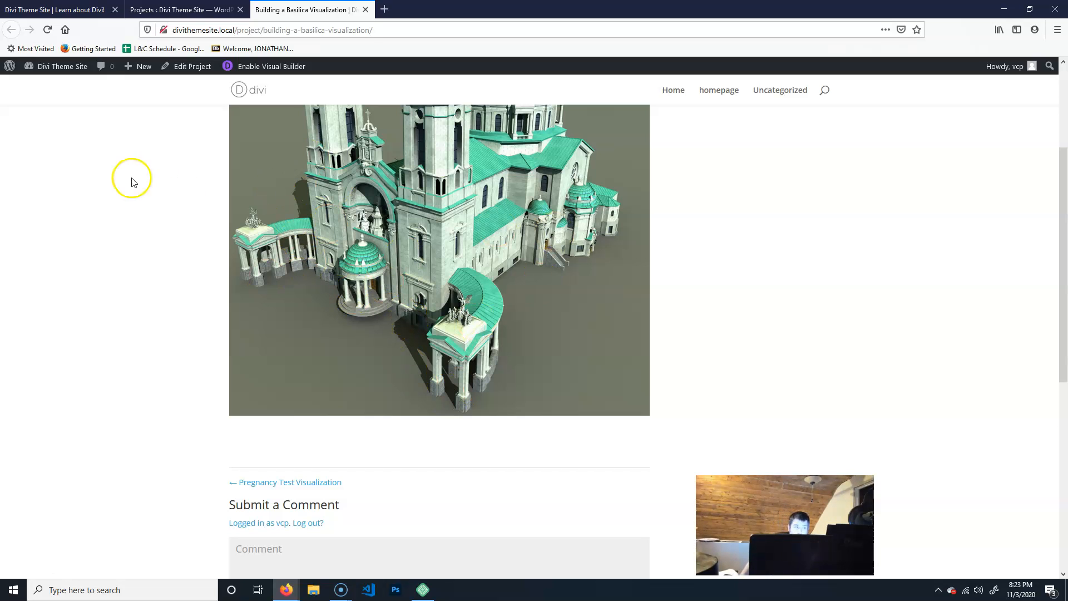
{"action": "scroll", "coordinate": [696, 356], "scroll_direction": "up", "scroll_amount": 2}
{"action": "scroll", "coordinate": [737, 378], "scroll_direction": "up", "scroll_amount": 2}
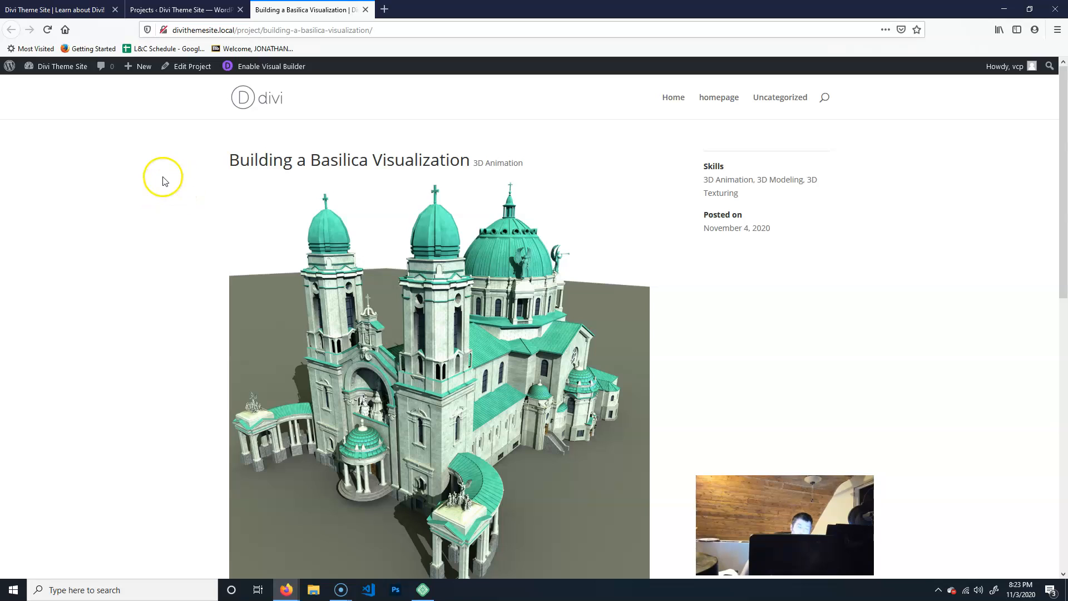
Open the redSection layout from the Divi Library and start the Divi Builder on it
{"action": "left_click", "coordinate": [62, 67]}
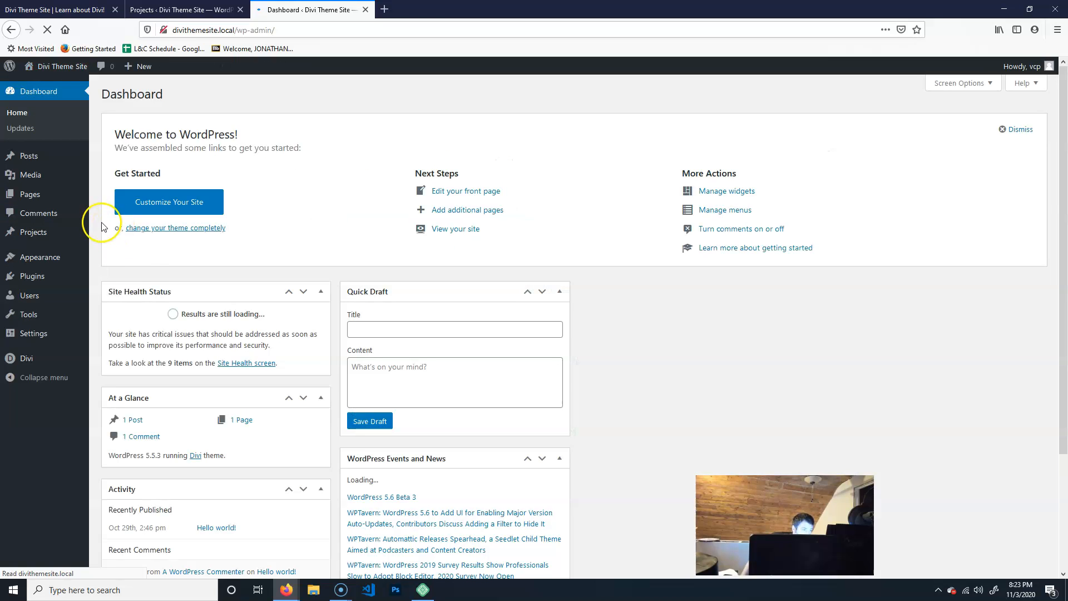
{"action": "mouse_move", "coordinate": [33, 362]}
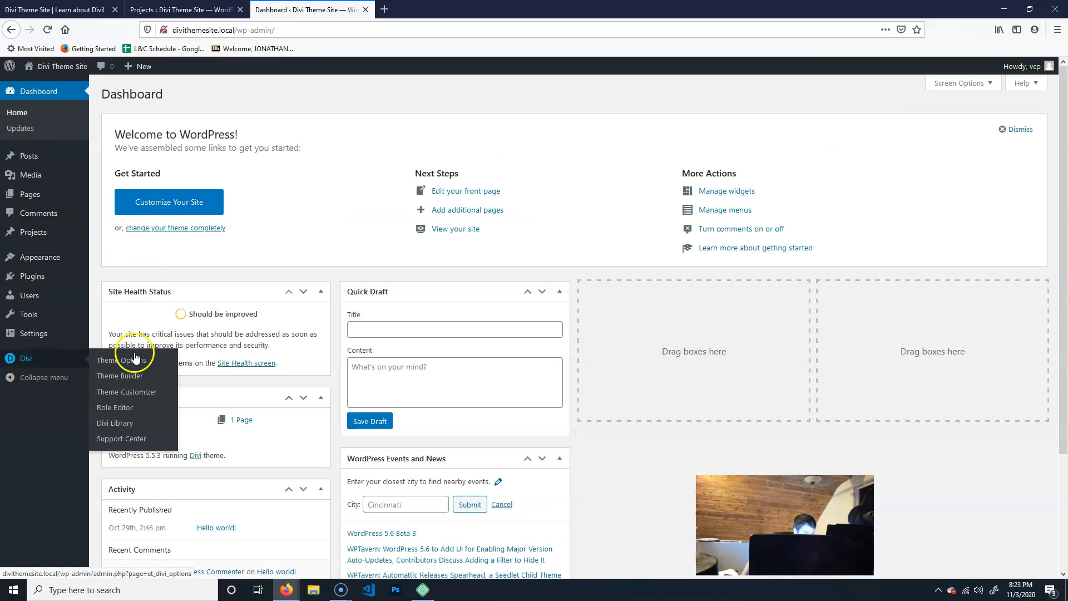
{"action": "left_click", "coordinate": [117, 425]}
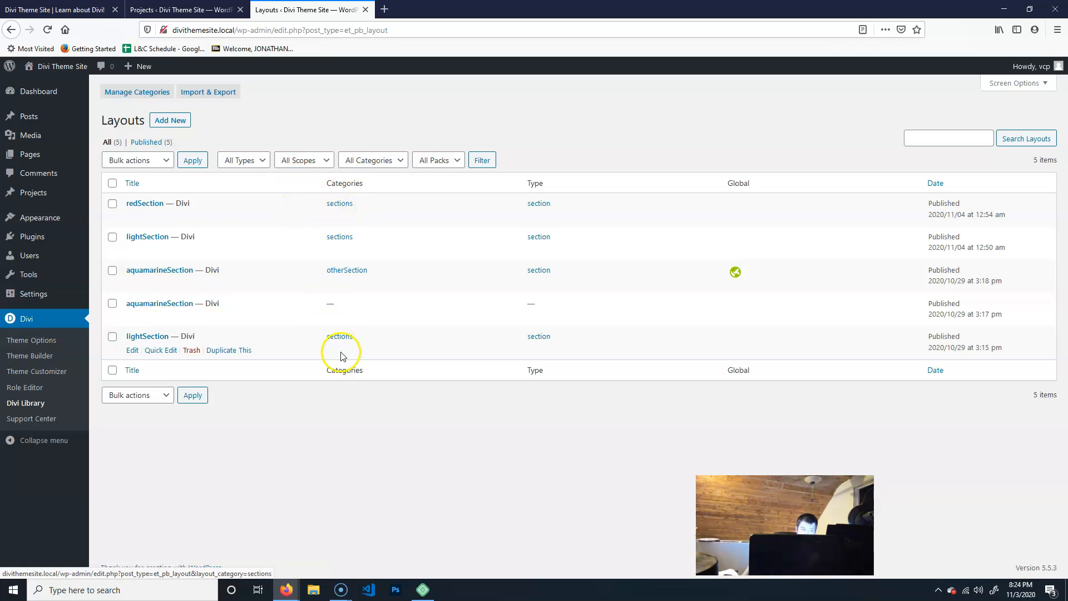
{"action": "left_click", "coordinate": [148, 205]}
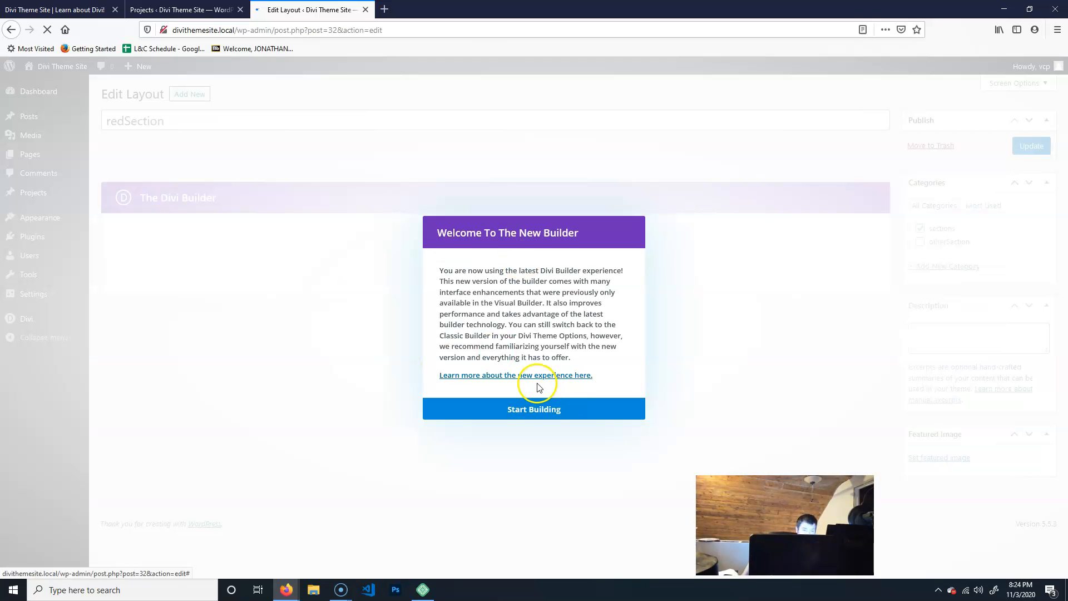
{"action": "left_click", "coordinate": [536, 414]}
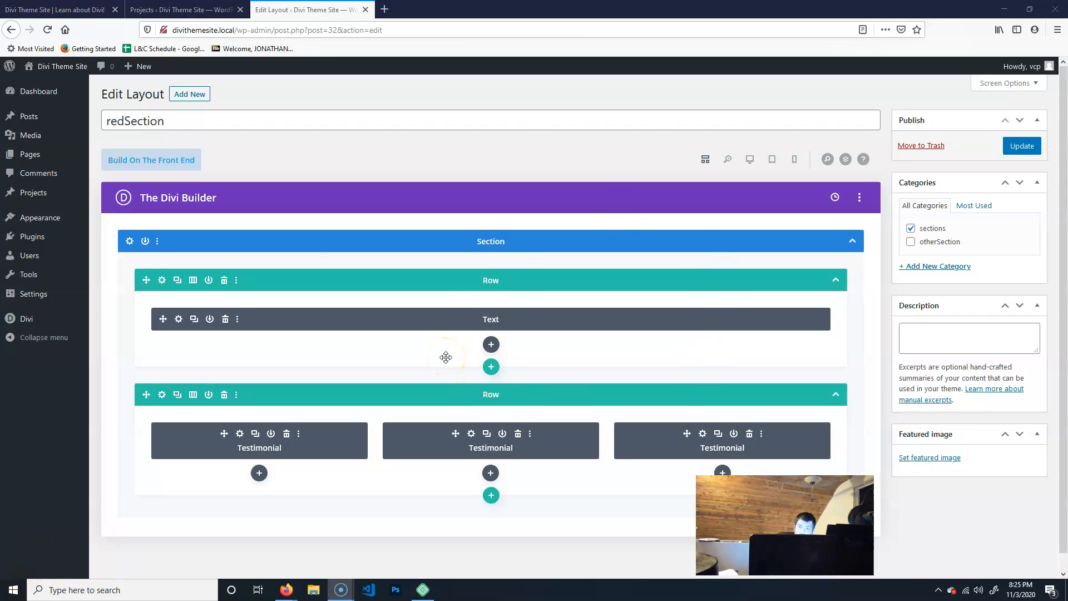
Preview the redSection layout in the front-end builder and review its testimonial section
{"action": "left_click", "coordinate": [141, 158]}
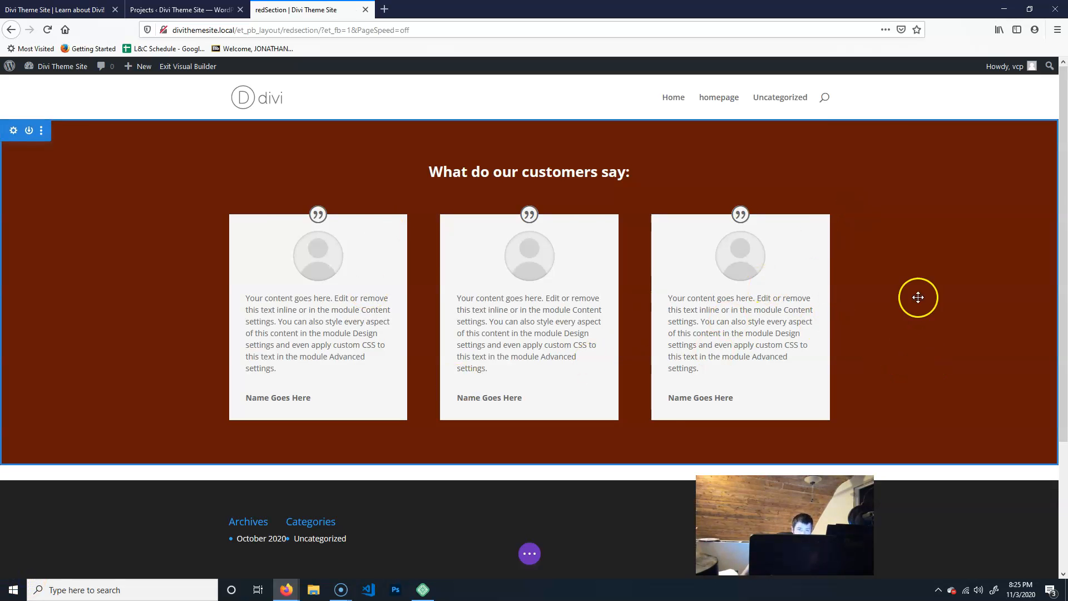
{"action": "scroll", "coordinate": [918, 297], "scroll_direction": "down", "scroll_amount": 3}
{"action": "scroll", "coordinate": [917, 410], "scroll_direction": "up", "scroll_amount": 3}
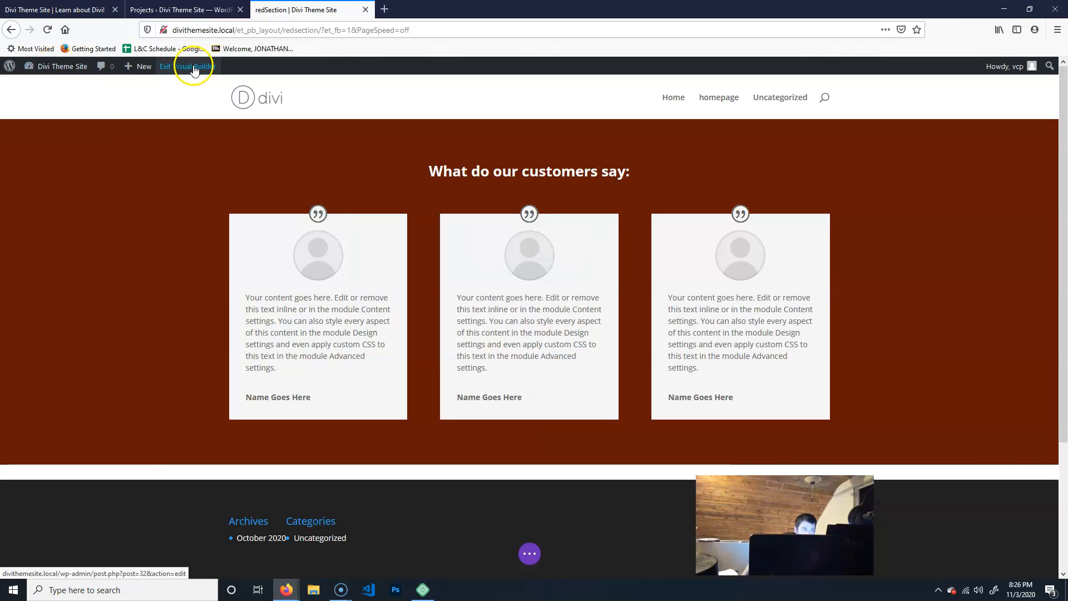
View the homepage from the site's list of pages and enable the Visual Builder on it
{"action": "left_click", "coordinate": [49, 65]}
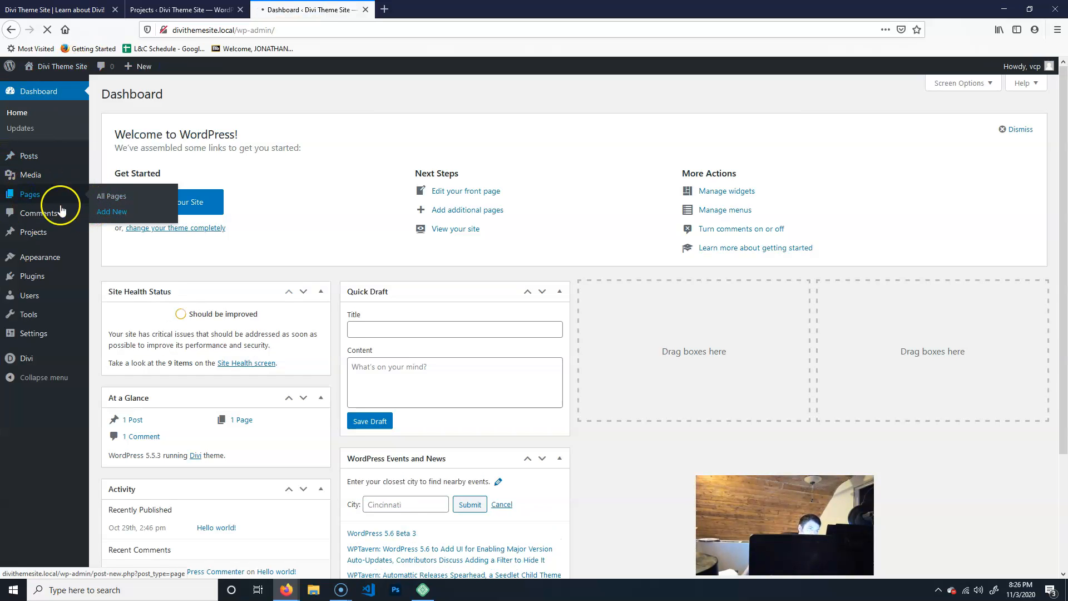
{"action": "left_click", "coordinate": [35, 194]}
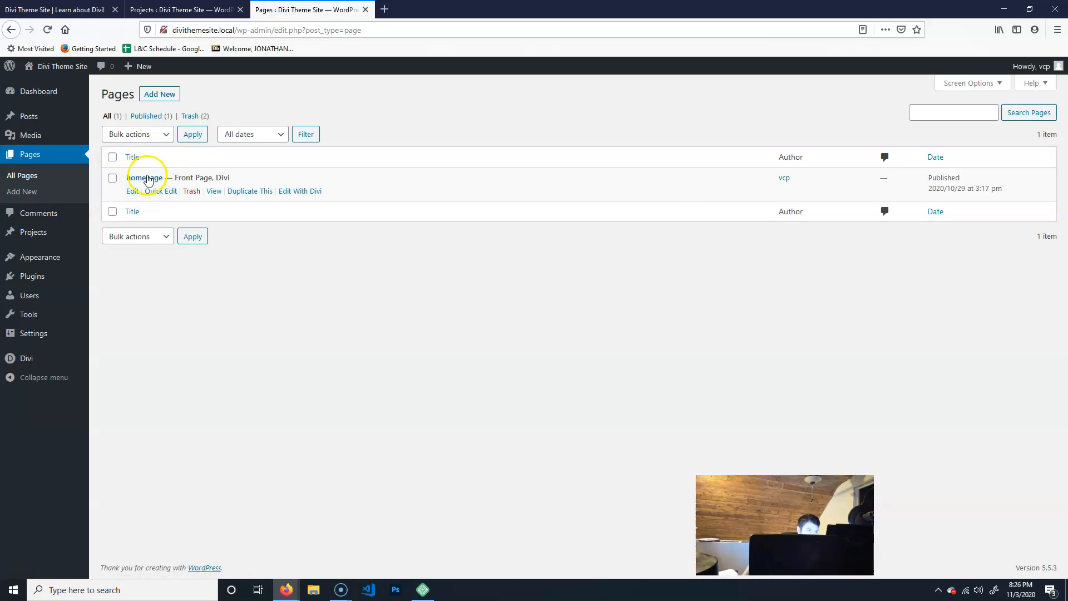
{"action": "left_click", "coordinate": [214, 191]}
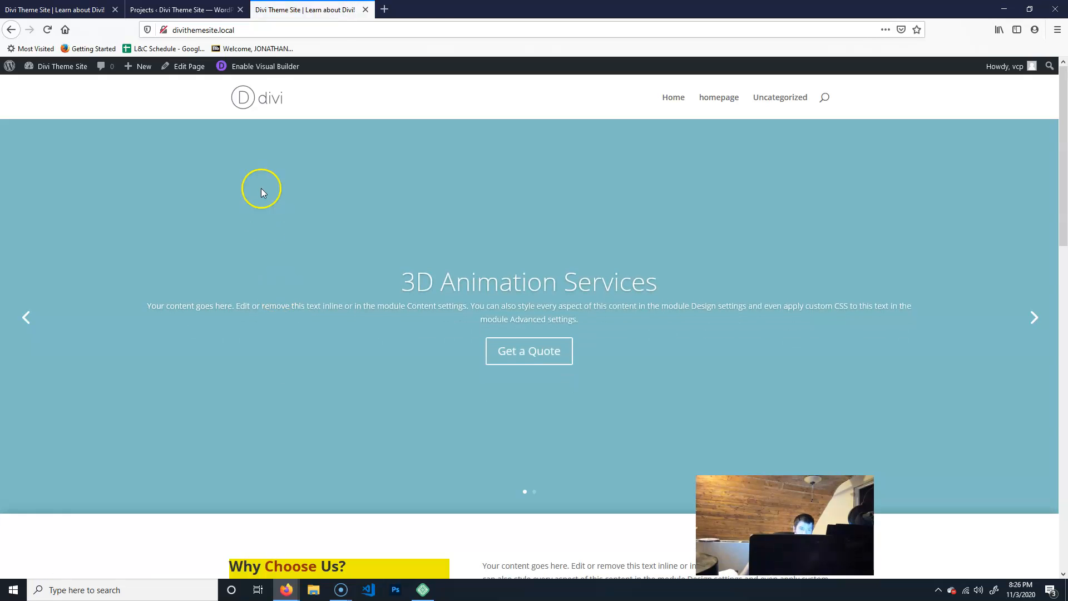
{"action": "left_click", "coordinate": [263, 68]}
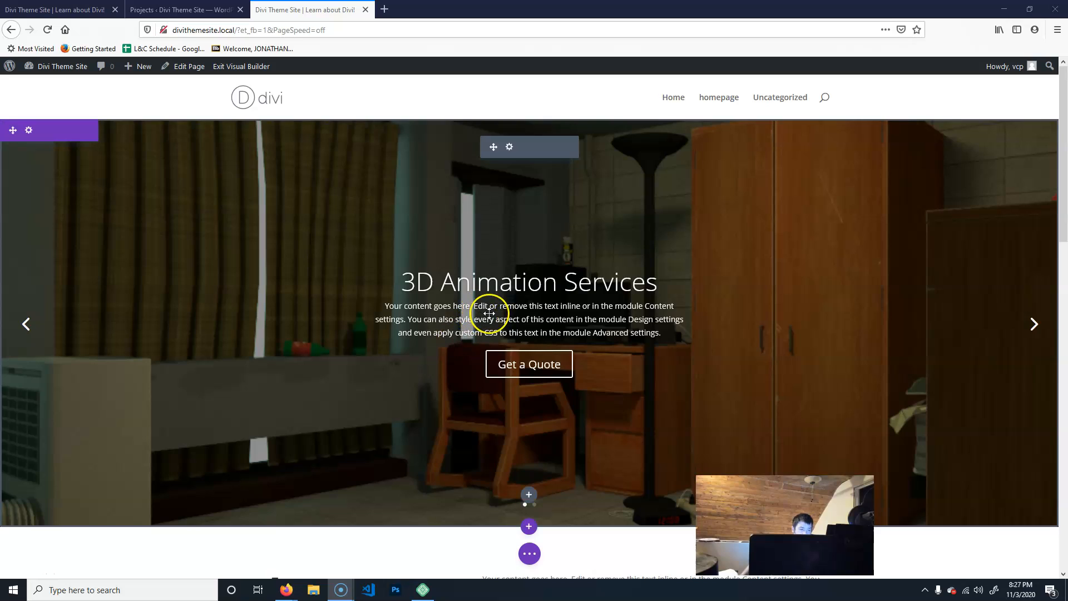
Open the background settings of the 3D Animation Services slide in the homepage's fullwidth slider
{"action": "scroll", "coordinate": [489, 313], "scroll_direction": "down", "scroll_amount": 5}
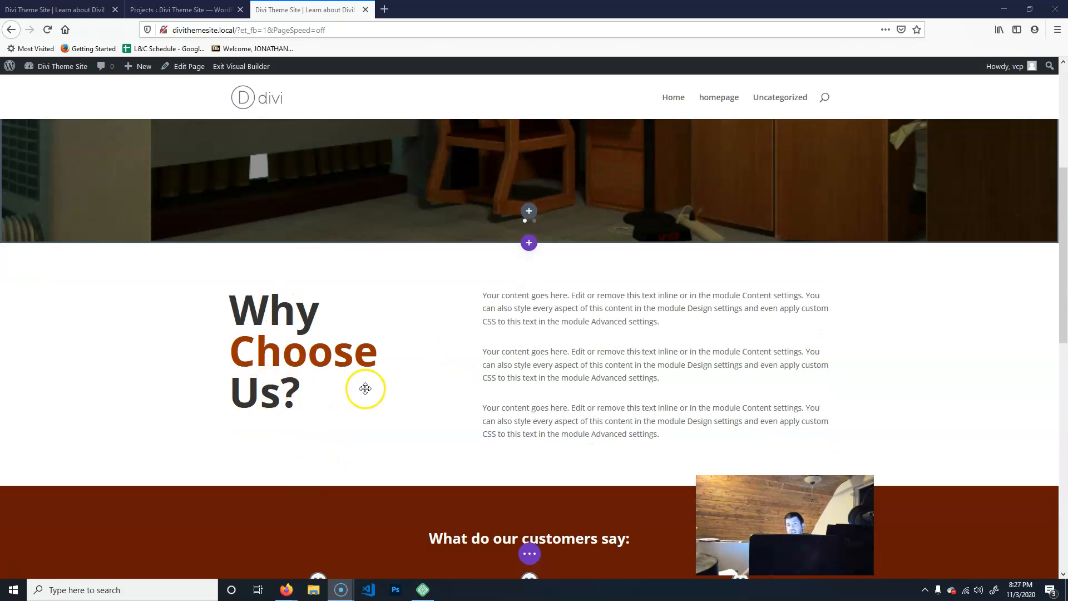
{"action": "left_click", "coordinate": [902, 319]}
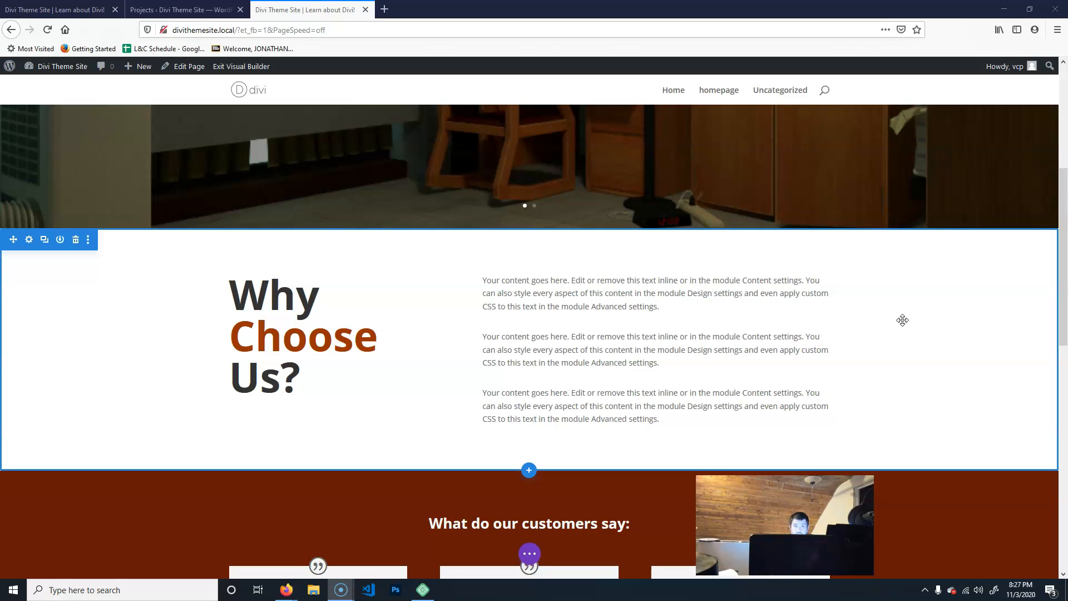
{"action": "scroll", "coordinate": [459, 324], "scroll_direction": "up", "scroll_amount": 5}
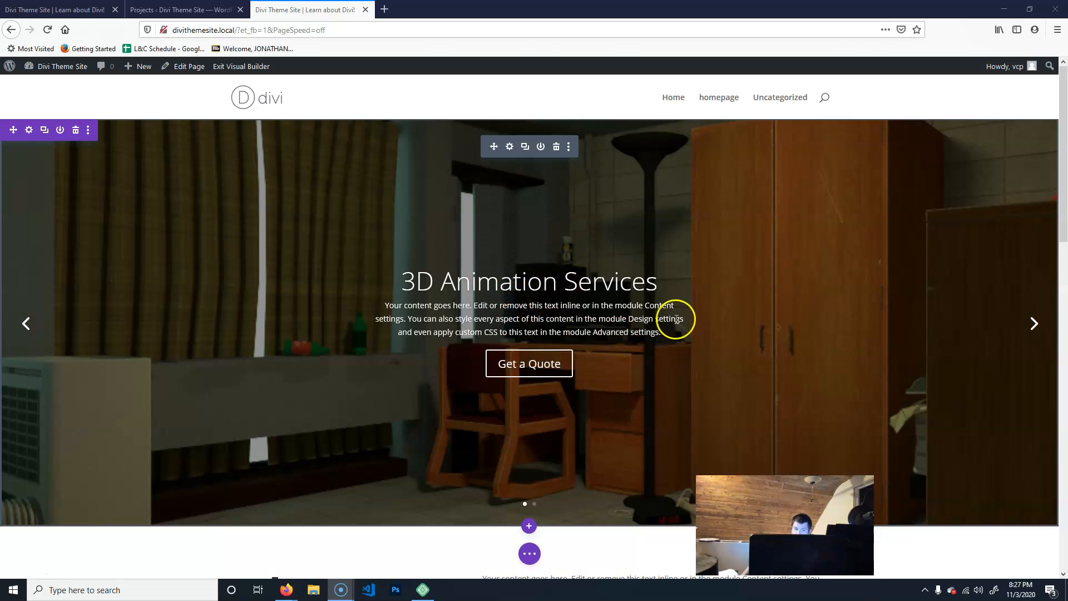
{"action": "left_click", "coordinate": [510, 148]}
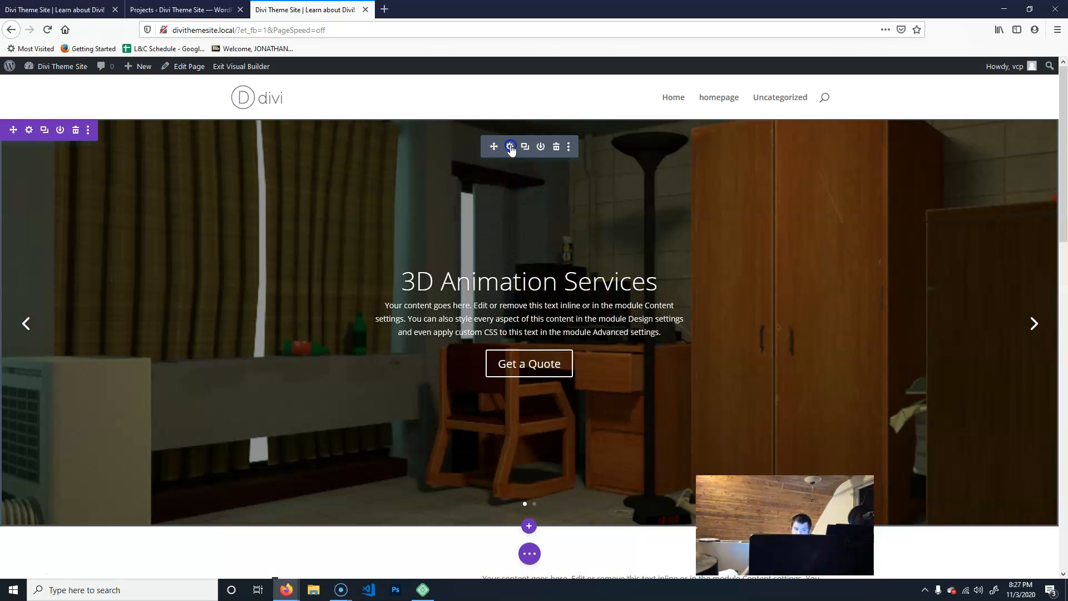
{"action": "left_click", "coordinate": [497, 148]}
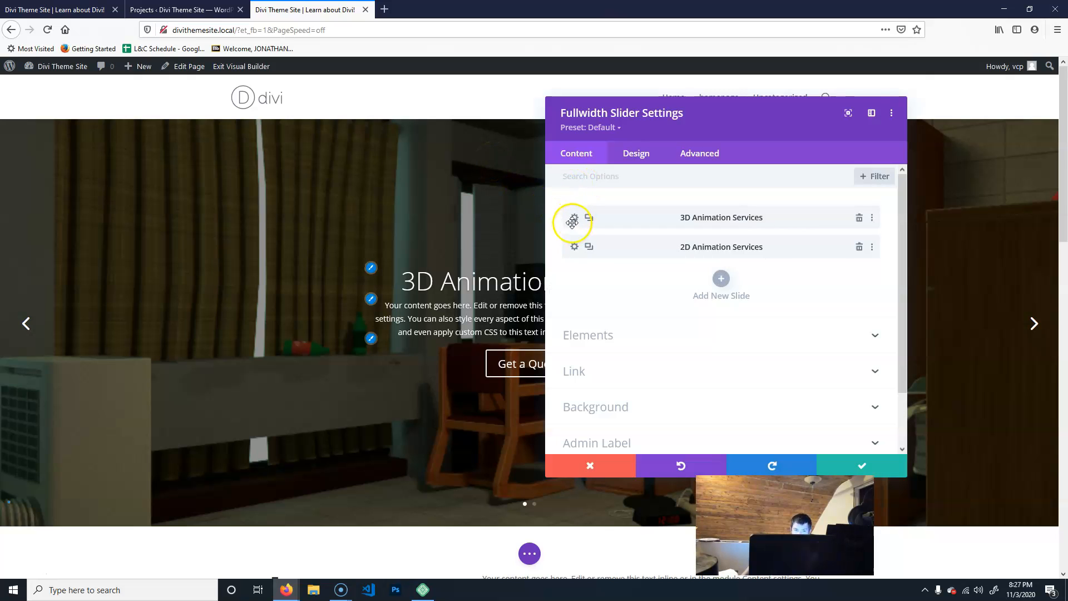
{"action": "left_click", "coordinate": [592, 399]}
{"action": "left_click", "coordinate": [639, 254]}
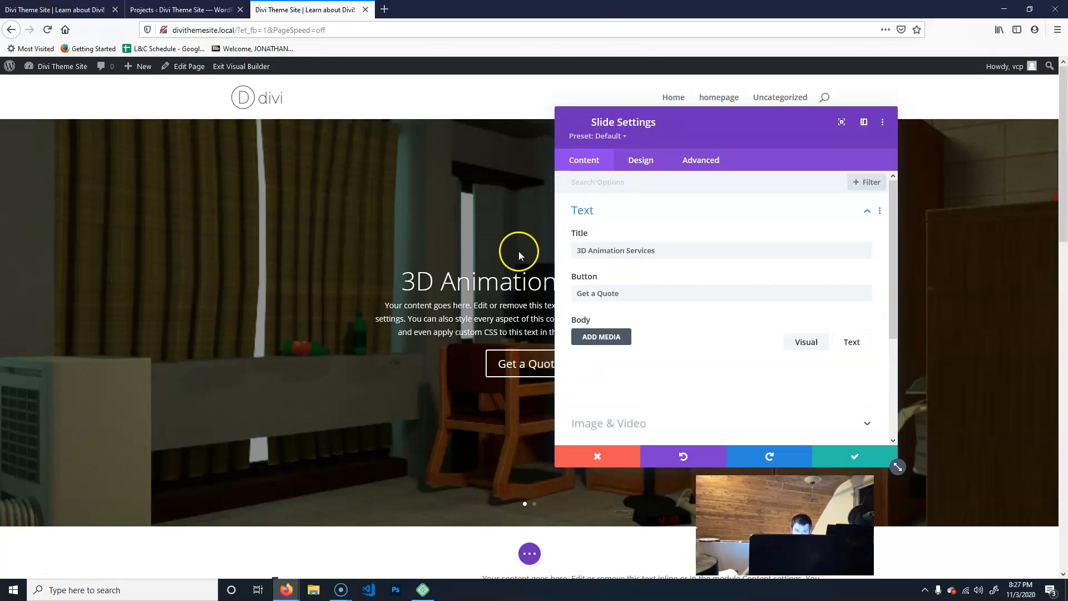
{"action": "scroll", "coordinate": [662, 377], "scroll_direction": "down", "scroll_amount": 5}
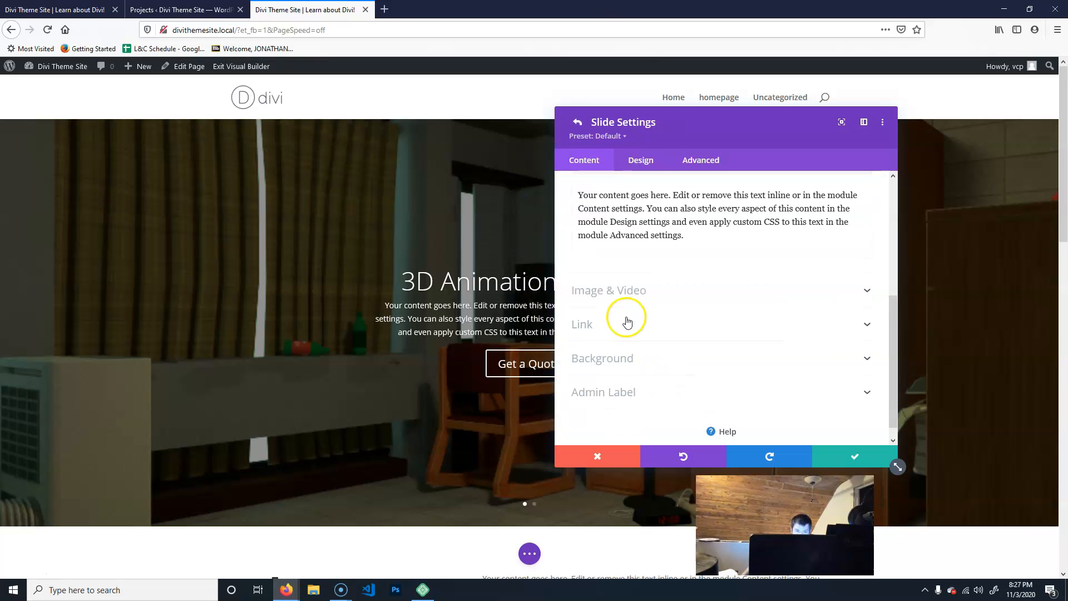
{"action": "left_click", "coordinate": [632, 360]}
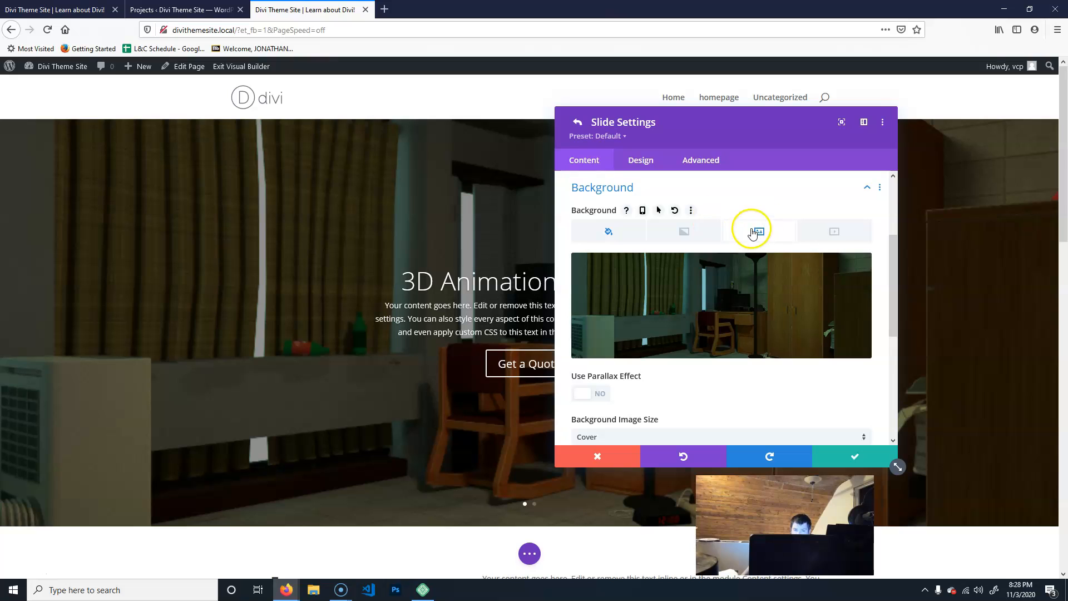
Clear the 3D Animation Services slide's background color and check its background image
{"action": "left_click", "coordinate": [609, 232]}
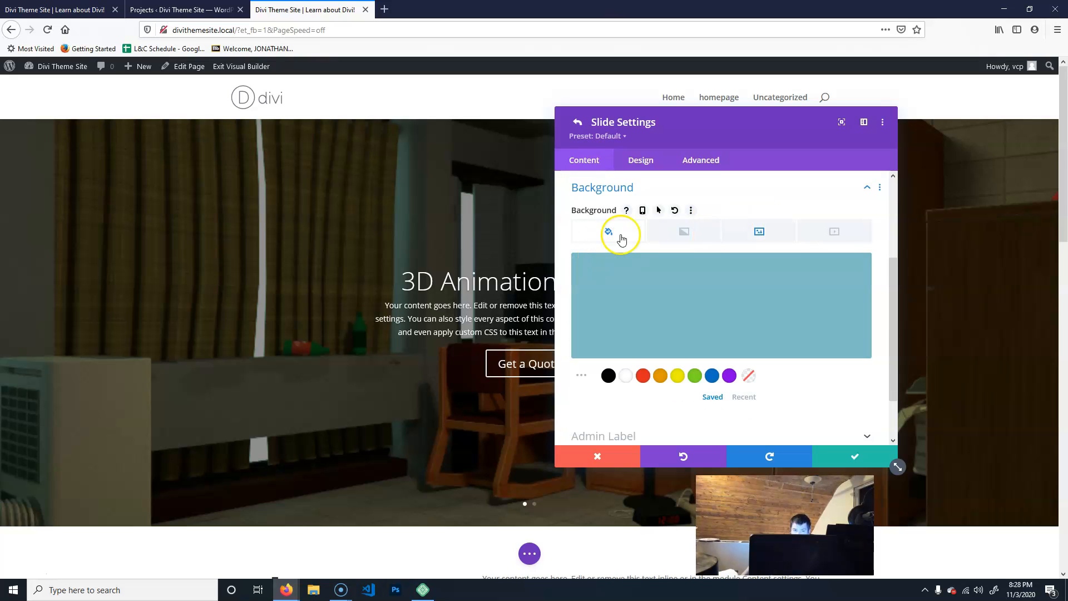
{"action": "left_click", "coordinate": [750, 376]}
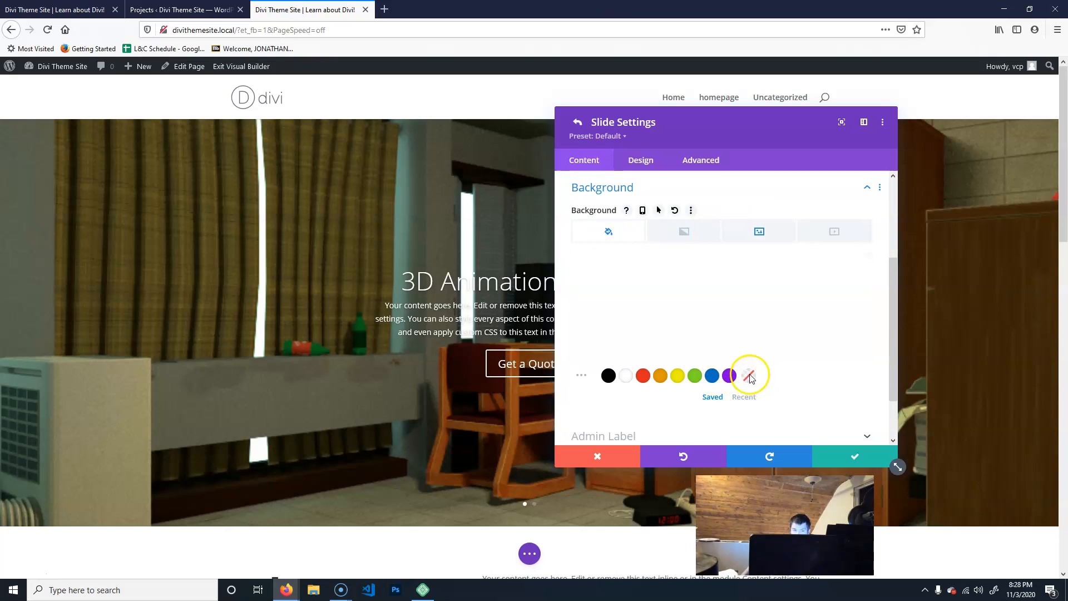
{"action": "left_click", "coordinate": [757, 232]}
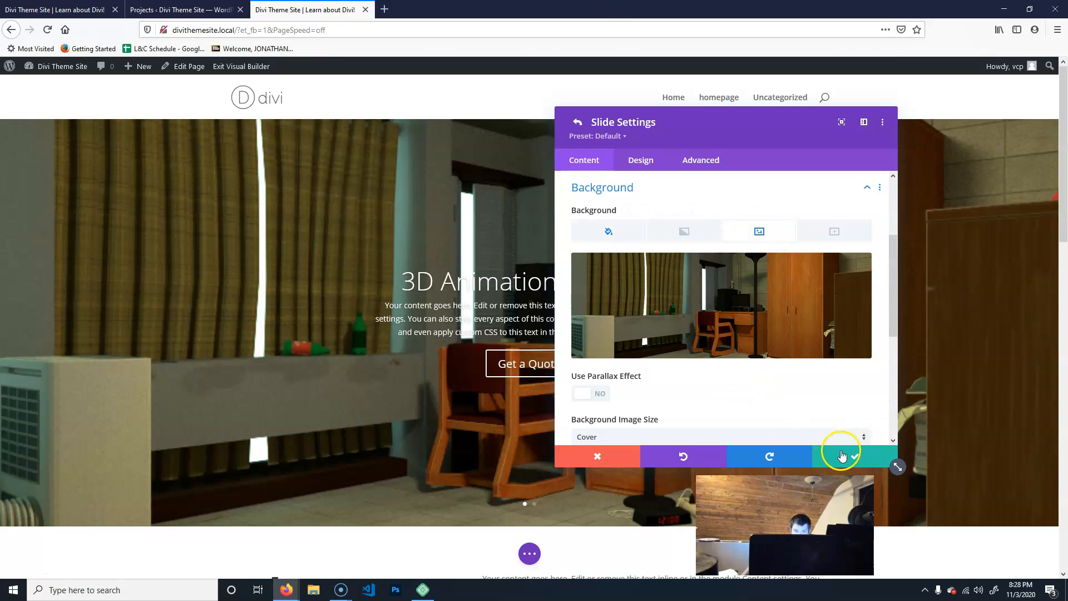
Set the 3D Animation Services slide's background color to #6b6b6b and save the slide settings
{"action": "left_click", "coordinate": [597, 235]}
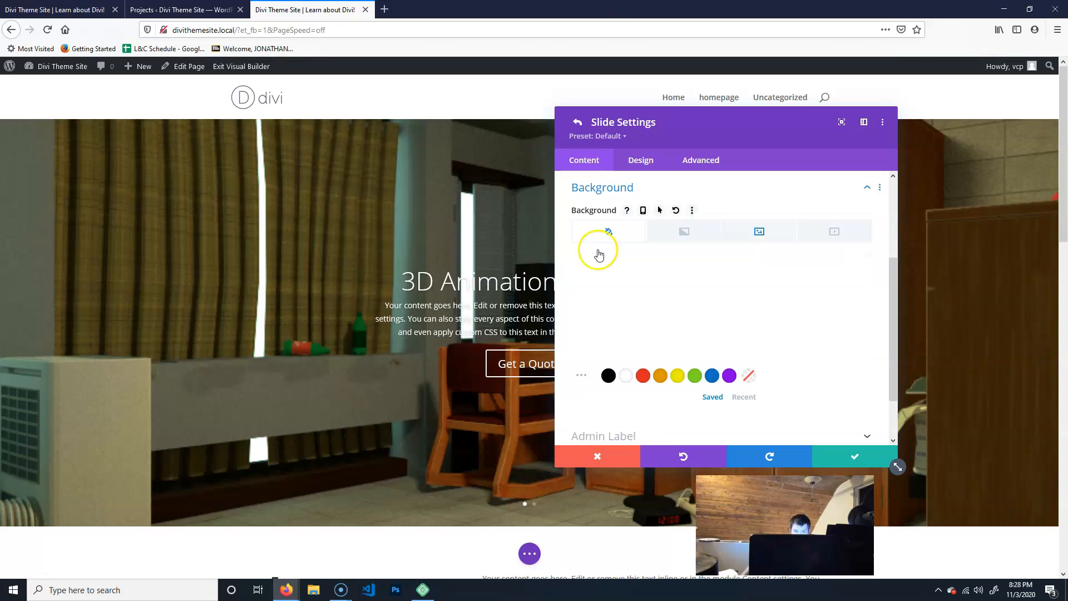
{"action": "left_click", "coordinate": [580, 376]}
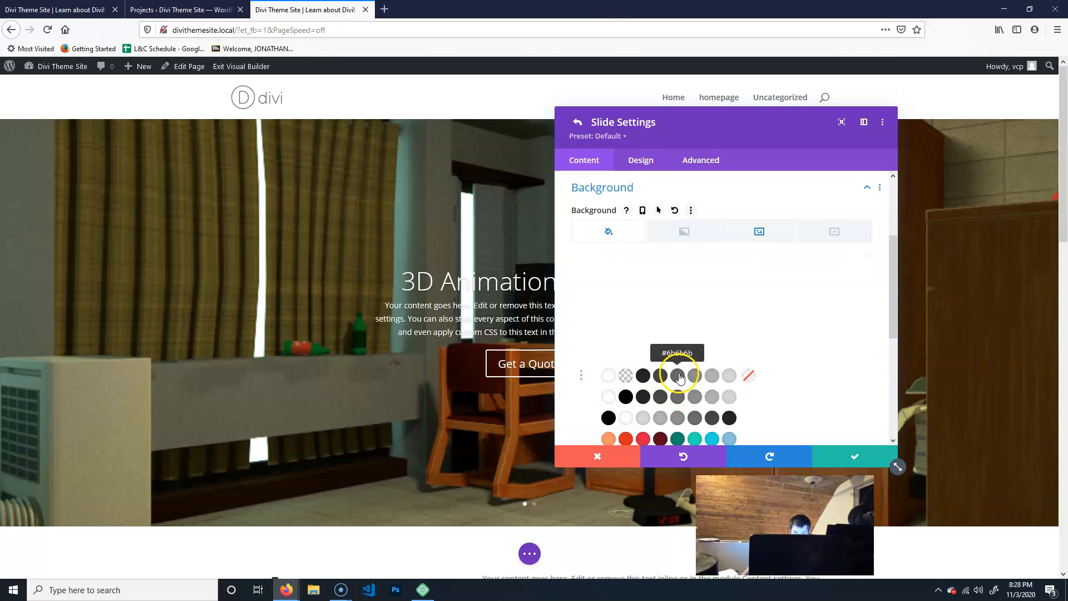
{"action": "left_click", "coordinate": [679, 377]}
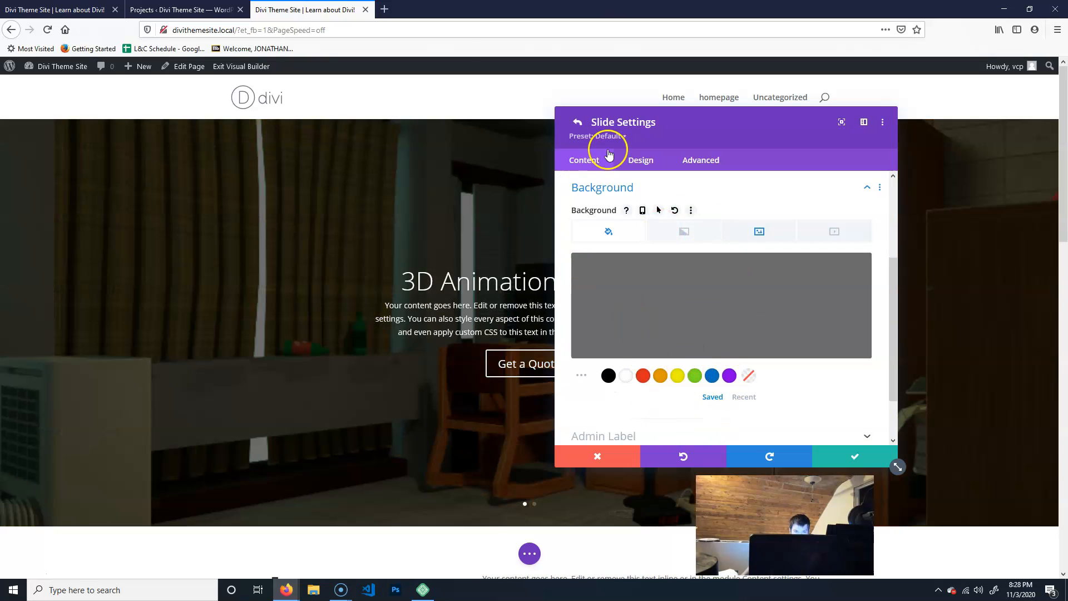
{"action": "left_click", "coordinate": [848, 466]}
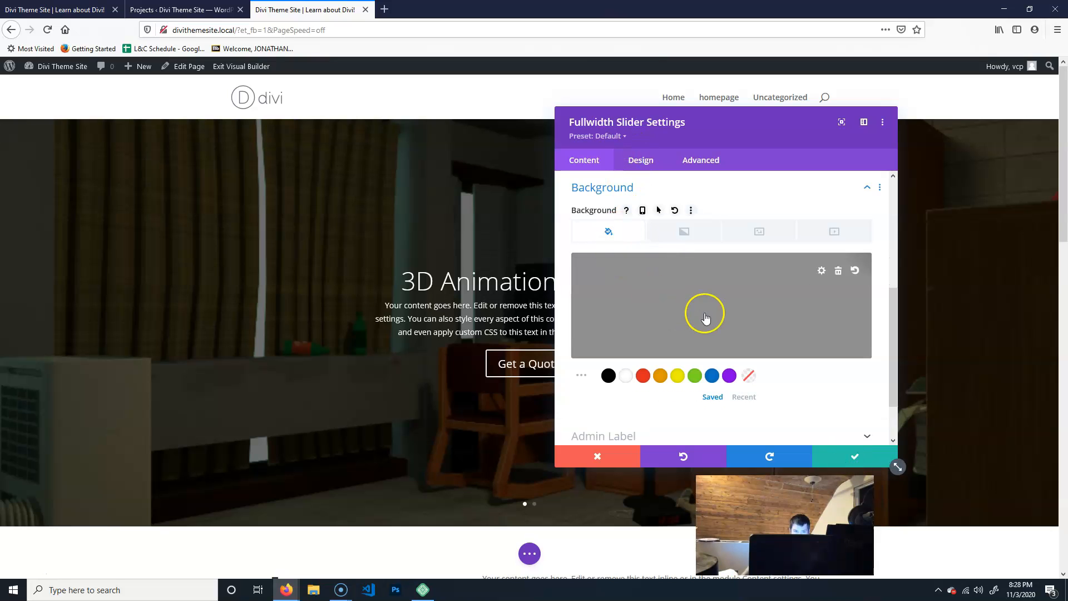
Set the 2D Animation Services slide's background color to #6b6b6b
{"action": "scroll", "coordinate": [700, 310], "scroll_direction": "up", "scroll_amount": 4}
{"action": "left_click", "coordinate": [582, 251]}
{"action": "left_click", "coordinate": [605, 363]}
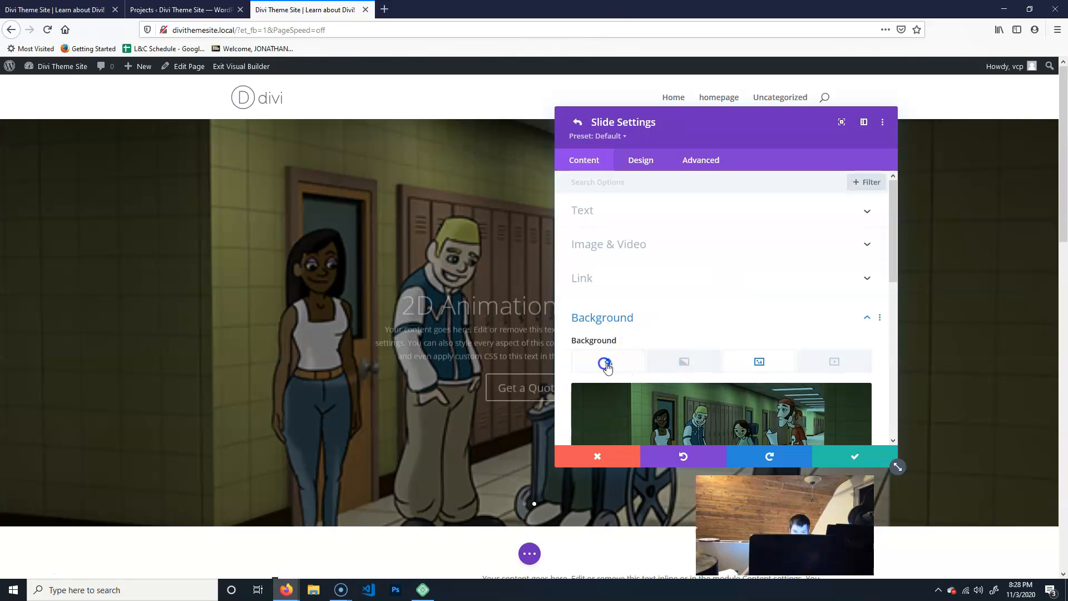
{"action": "scroll", "coordinate": [640, 334], "scroll_direction": "down", "scroll_amount": 3}
{"action": "left_click", "coordinate": [583, 379]}
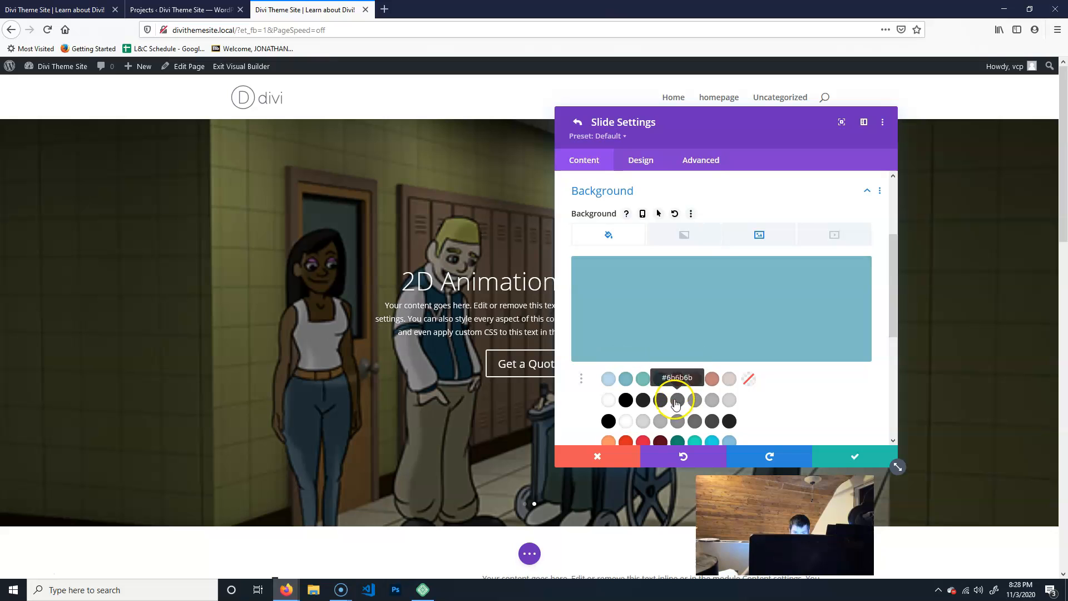
{"action": "left_click", "coordinate": [679, 399]}
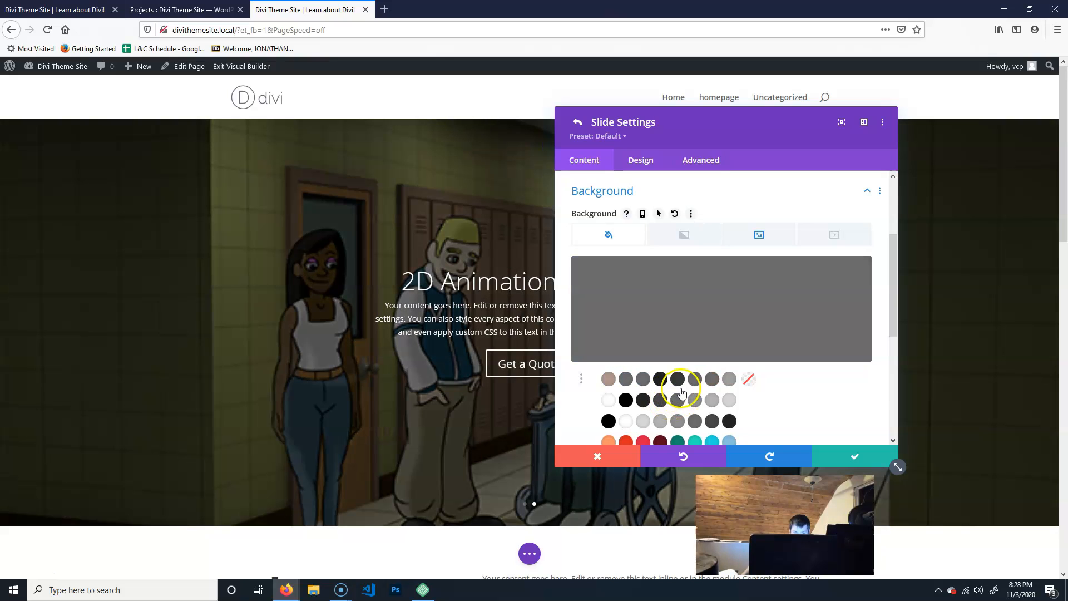
Check the 2D Animation Services slide's background image, and save both the slide and the fullwidth slider settings
{"action": "left_click", "coordinate": [581, 379]}
{"action": "left_click", "coordinate": [679, 303]}
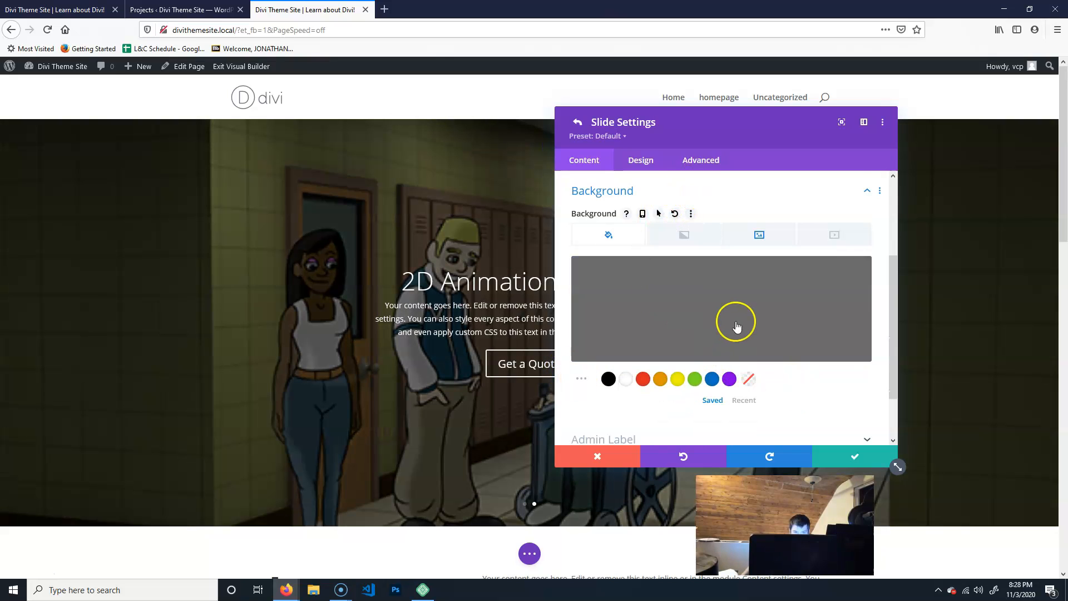
{"action": "scroll", "coordinate": [722, 289], "scroll_direction": "up", "scroll_amount": 3}
{"action": "left_click", "coordinate": [757, 362]}
{"action": "scroll", "coordinate": [787, 353], "scroll_direction": "down", "scroll_amount": 3}
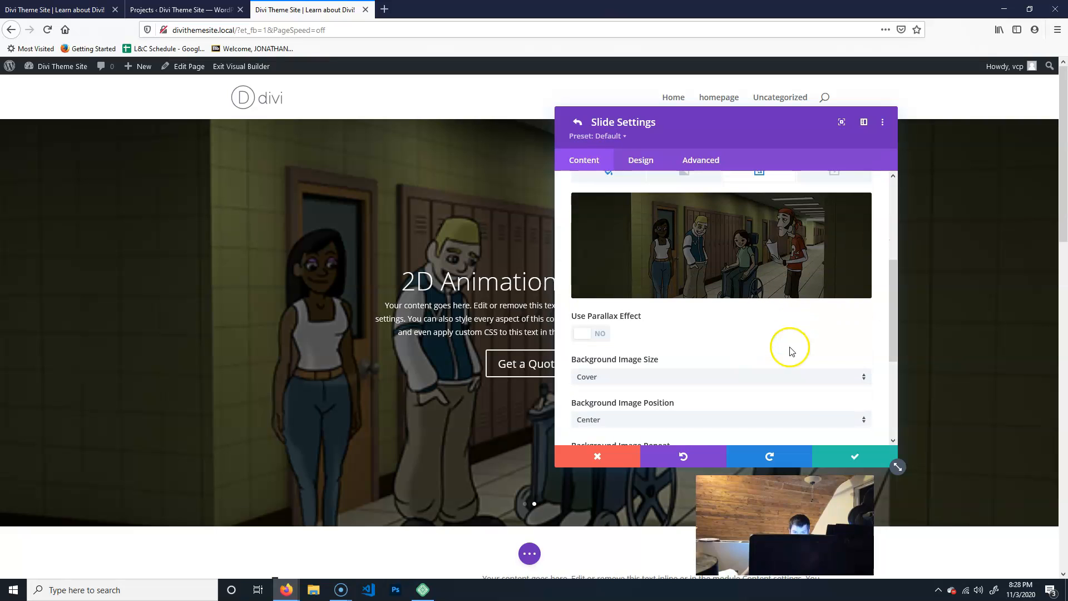
{"action": "left_click", "coordinate": [866, 452]}
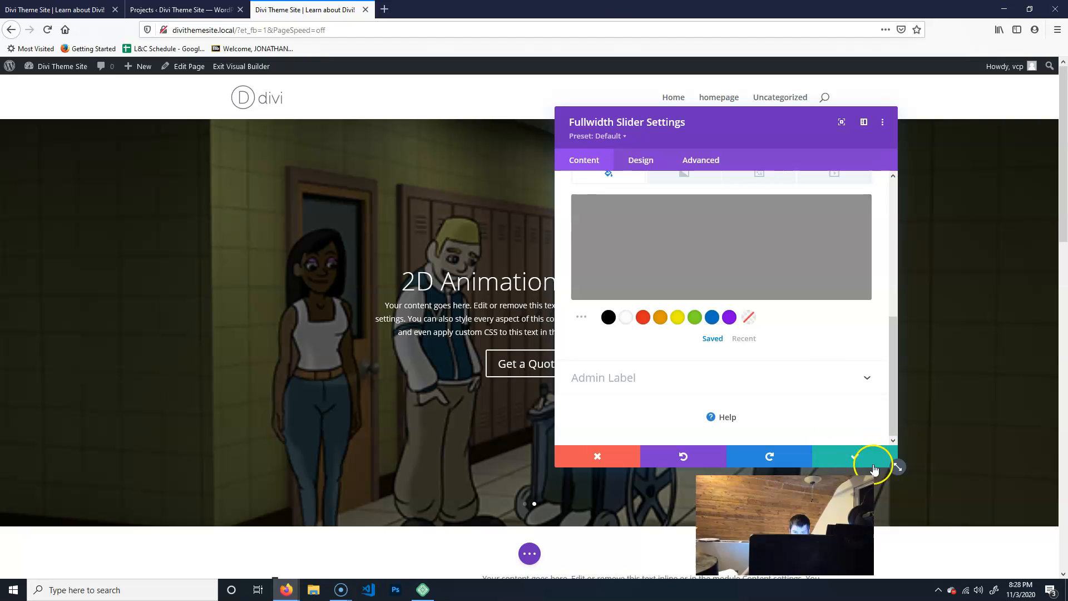
{"action": "left_click", "coordinate": [856, 455]}
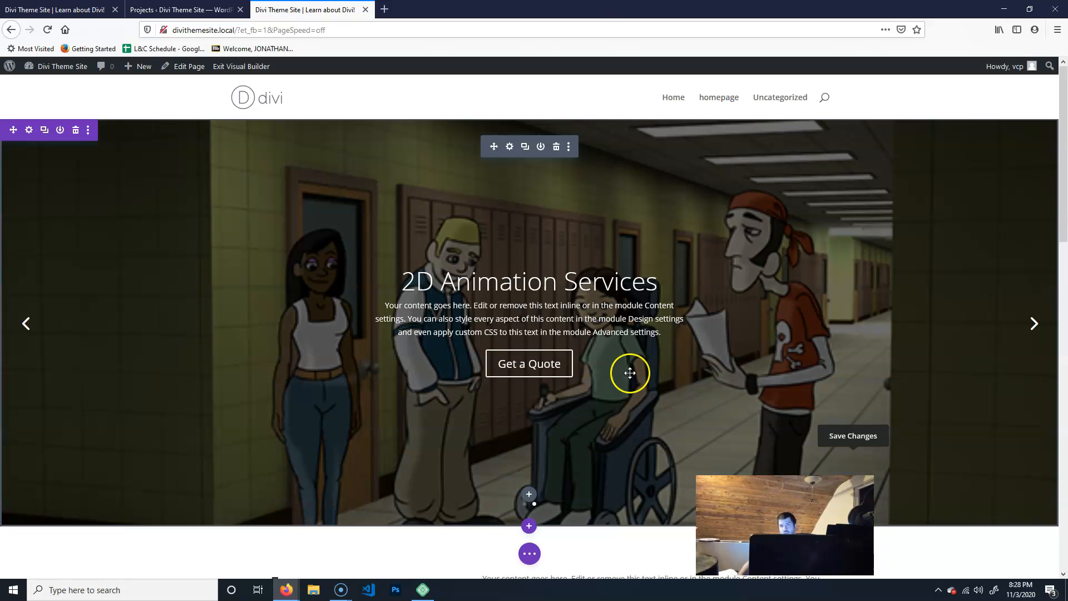
Examine the Custom CSS and other advanced options in the homepage's page settings, and close them without changes
{"action": "scroll", "coordinate": [534, 427], "scroll_direction": "down", "scroll_amount": 3}
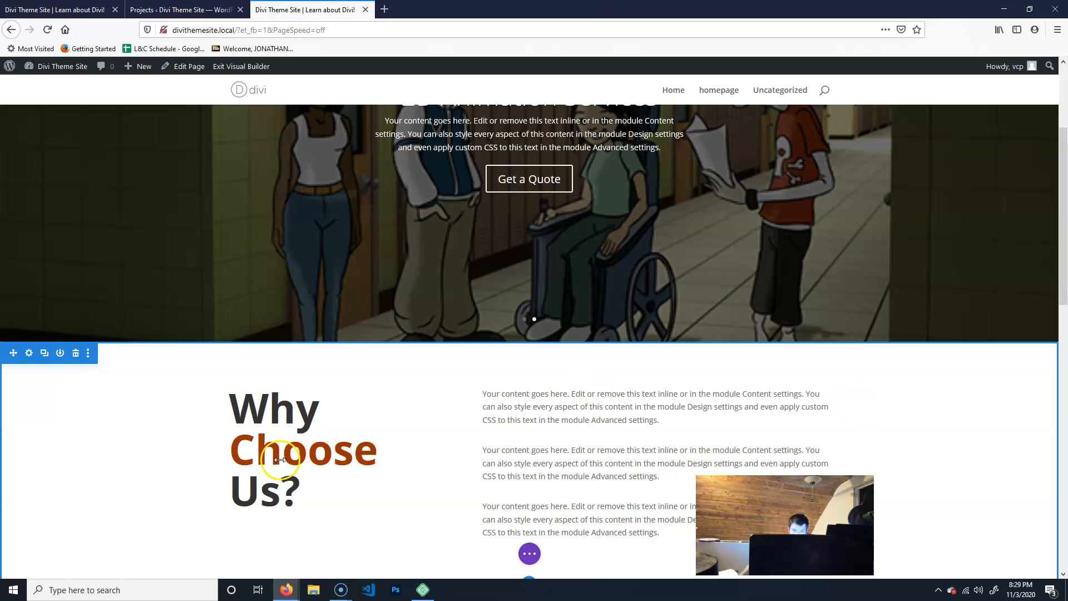
{"action": "left_click", "coordinate": [530, 554]}
{"action": "left_click", "coordinate": [564, 565]}
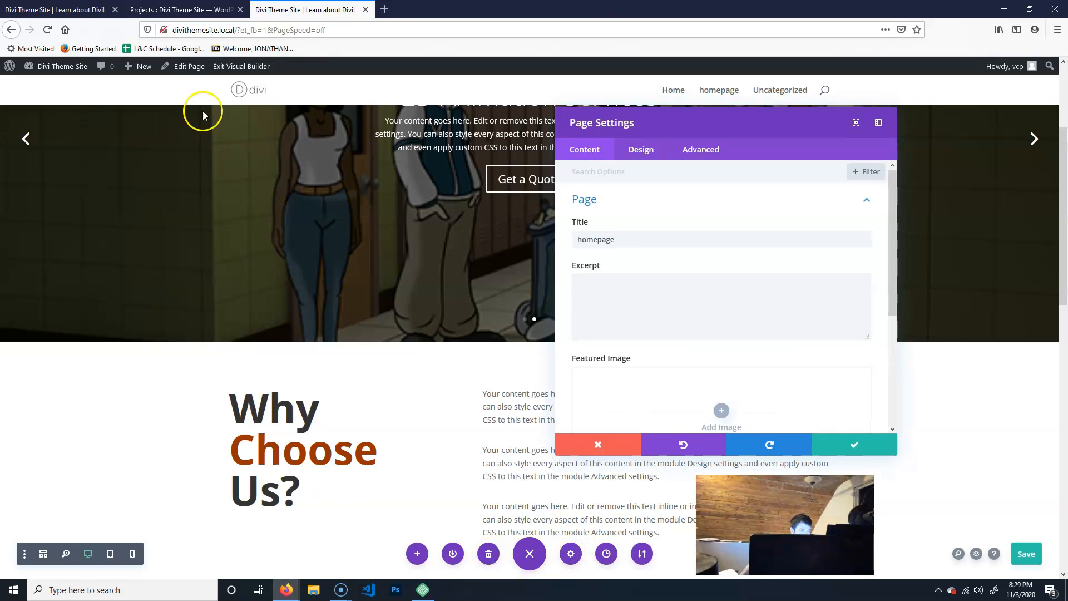
{"action": "left_click", "coordinate": [703, 150]}
{"action": "left_click", "coordinate": [703, 205]}
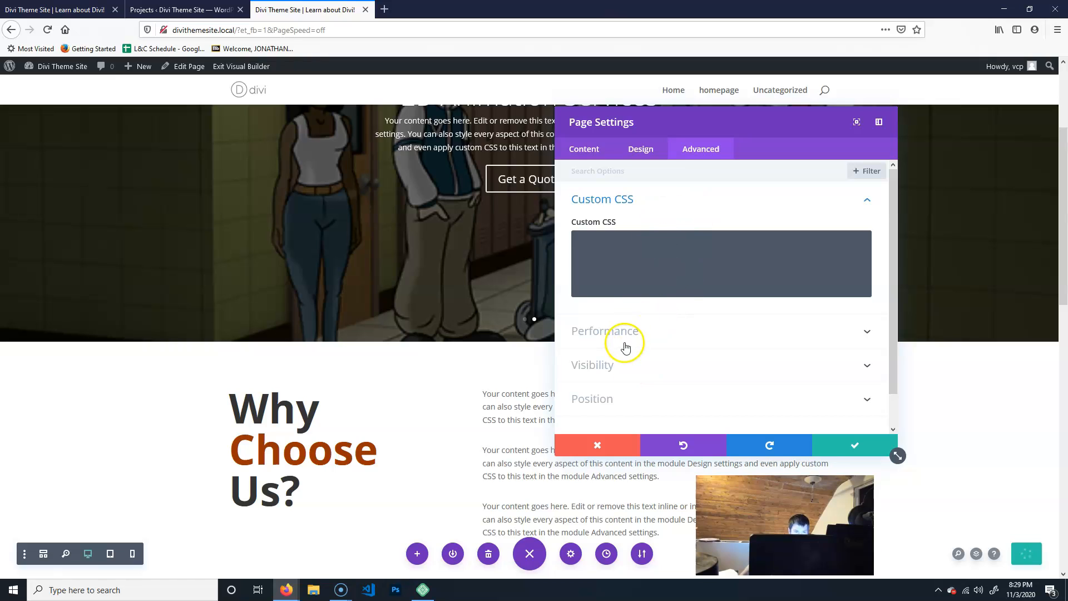
{"action": "left_click", "coordinate": [629, 227]}
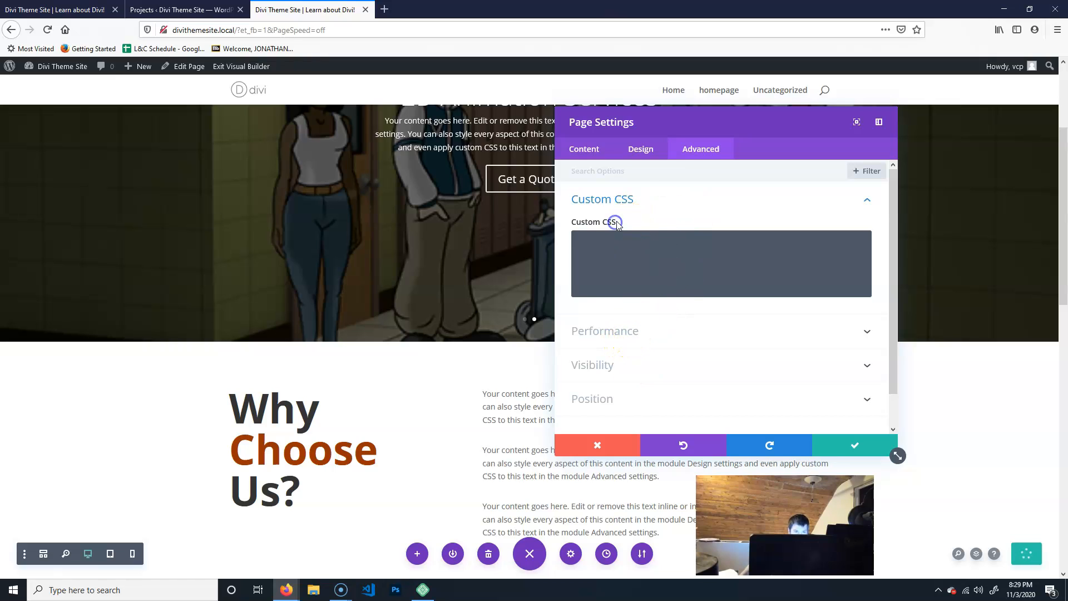
{"action": "left_click", "coordinate": [628, 199]}
{"action": "left_click", "coordinate": [629, 200]}
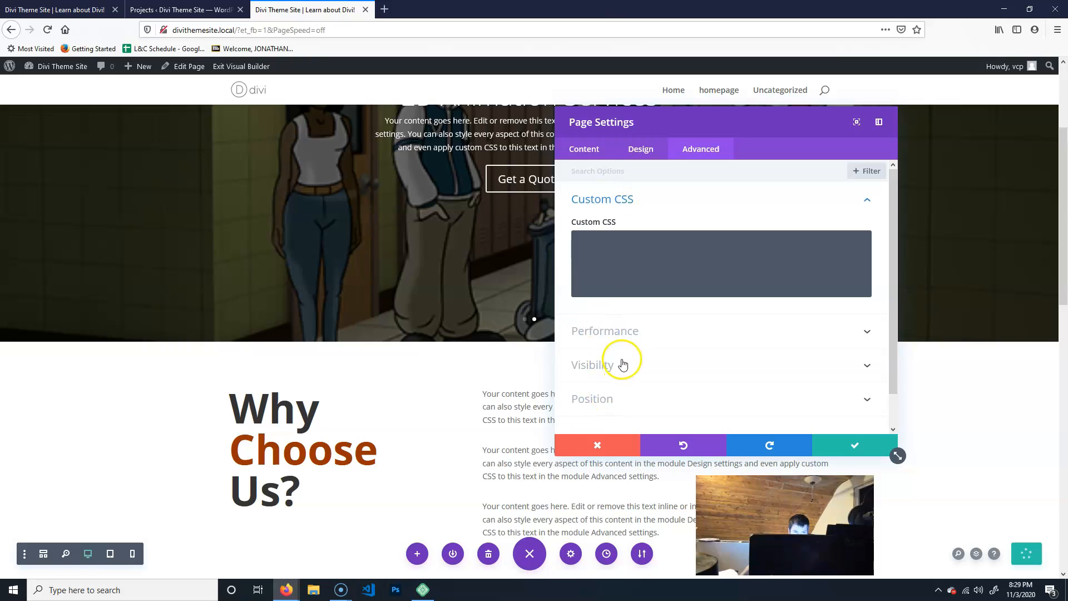
{"action": "scroll", "coordinate": [619, 362], "scroll_direction": "down", "scroll_amount": 1}
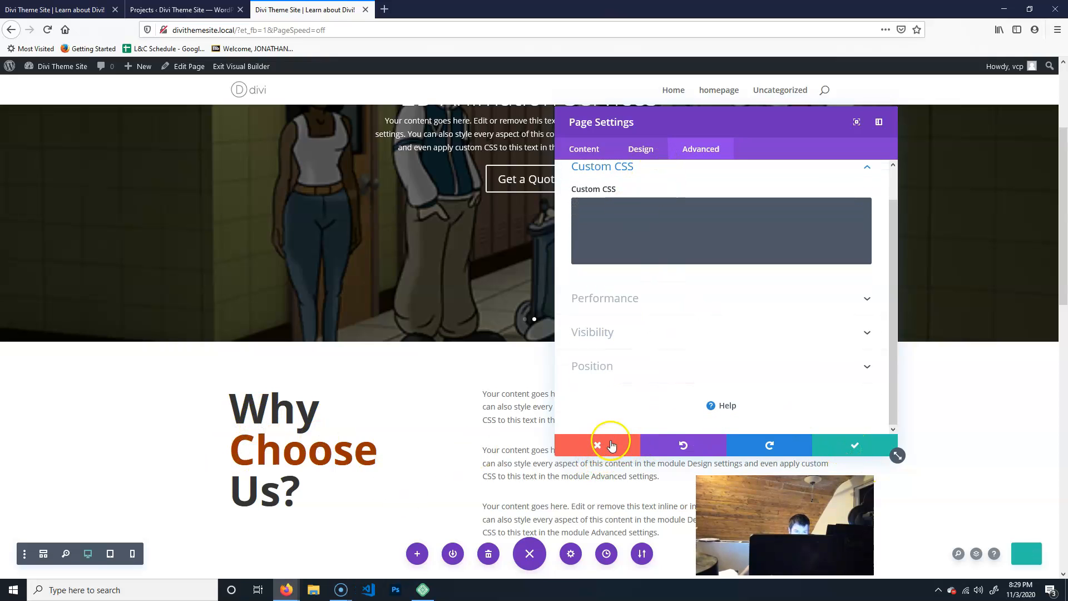
{"action": "left_click", "coordinate": [612, 444]}
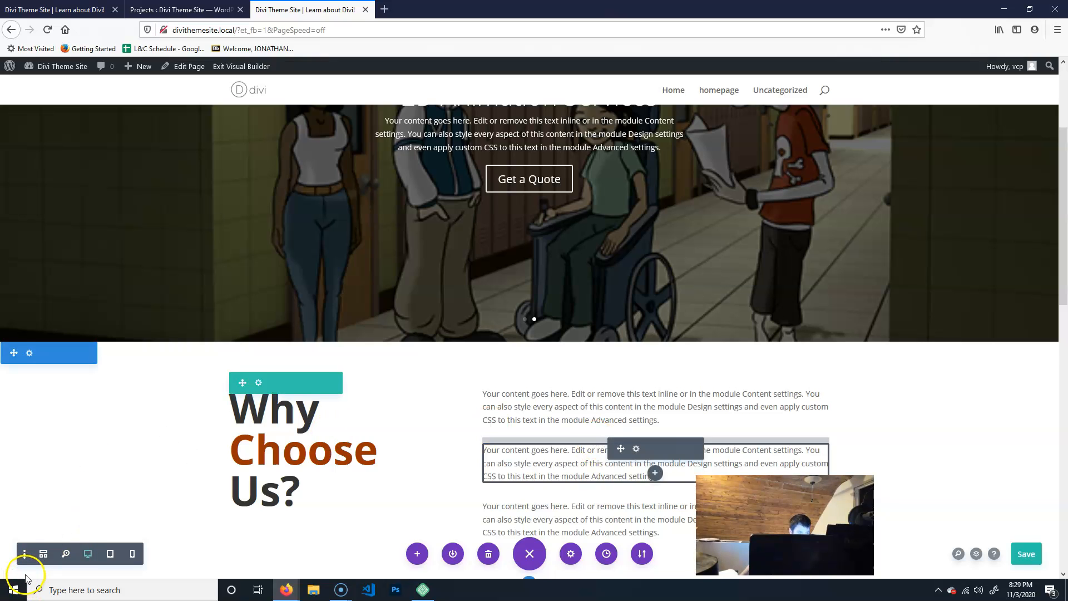
Insert a Portfolio module in the empty row below the customer testimonials section
{"action": "scroll", "coordinate": [658, 417], "scroll_direction": "down", "scroll_amount": 7}
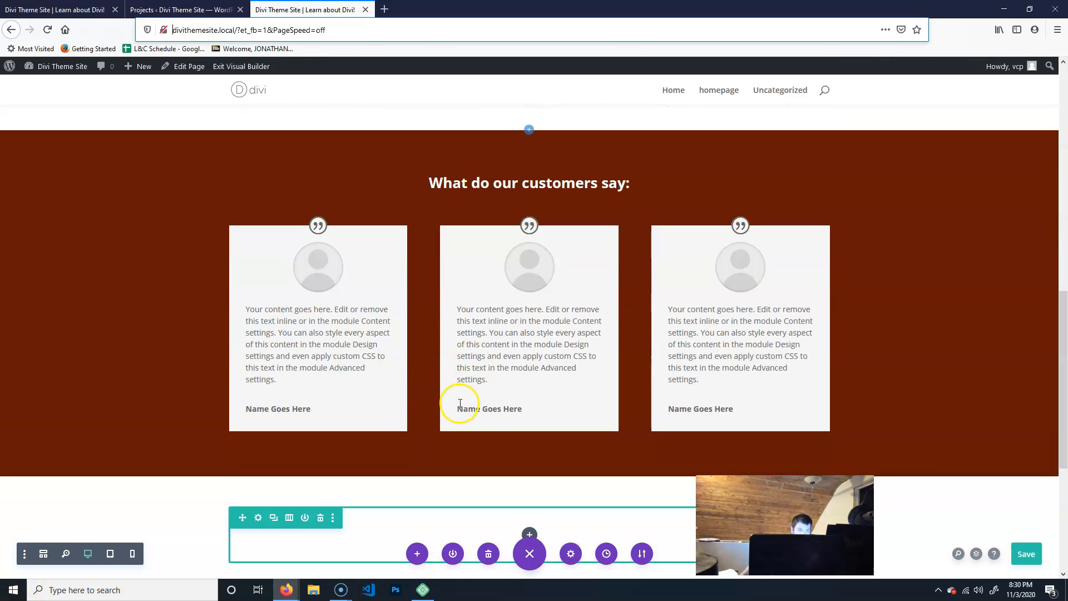
{"action": "scroll", "coordinate": [587, 349], "scroll_direction": "down", "scroll_amount": 4}
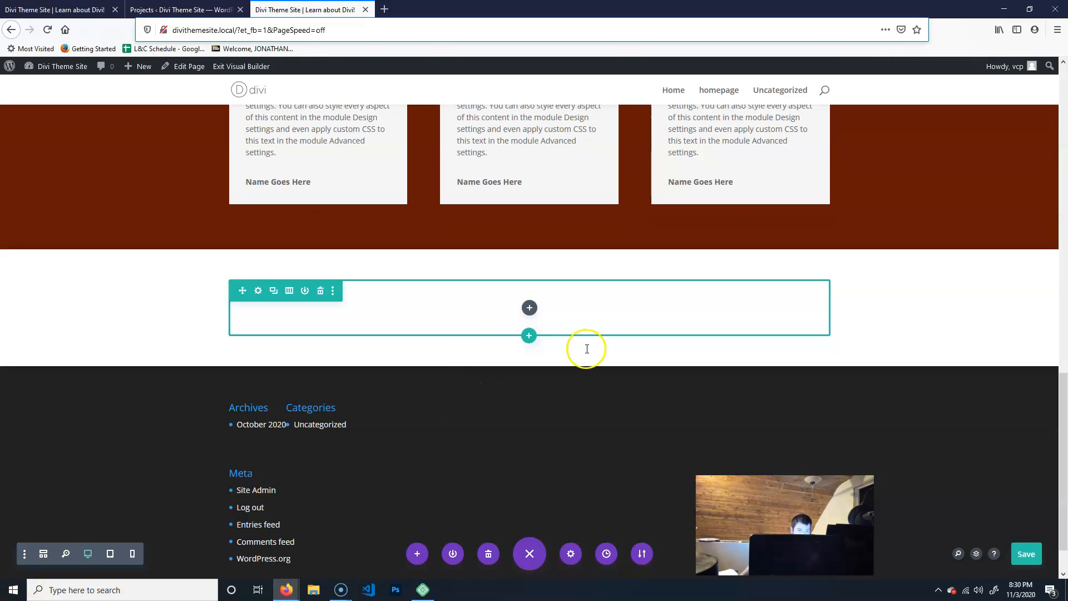
{"action": "left_click", "coordinate": [529, 307]}
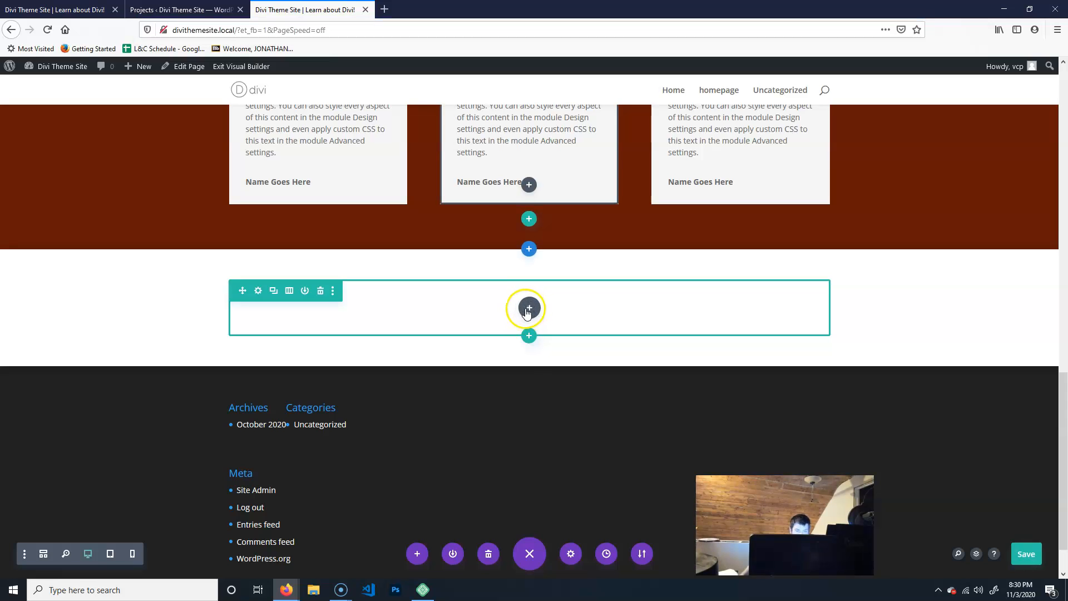
{"action": "left_click", "coordinate": [528, 309]}
{"action": "left_click", "coordinate": [529, 307]}
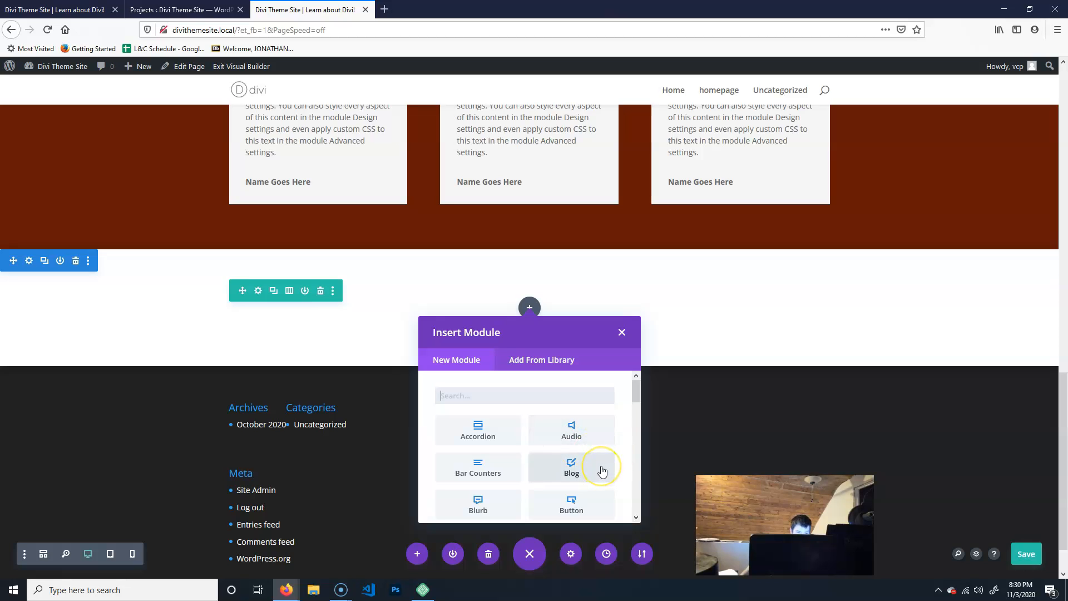
{"action": "scroll", "coordinate": [601, 470], "scroll_direction": "down", "scroll_amount": 10}
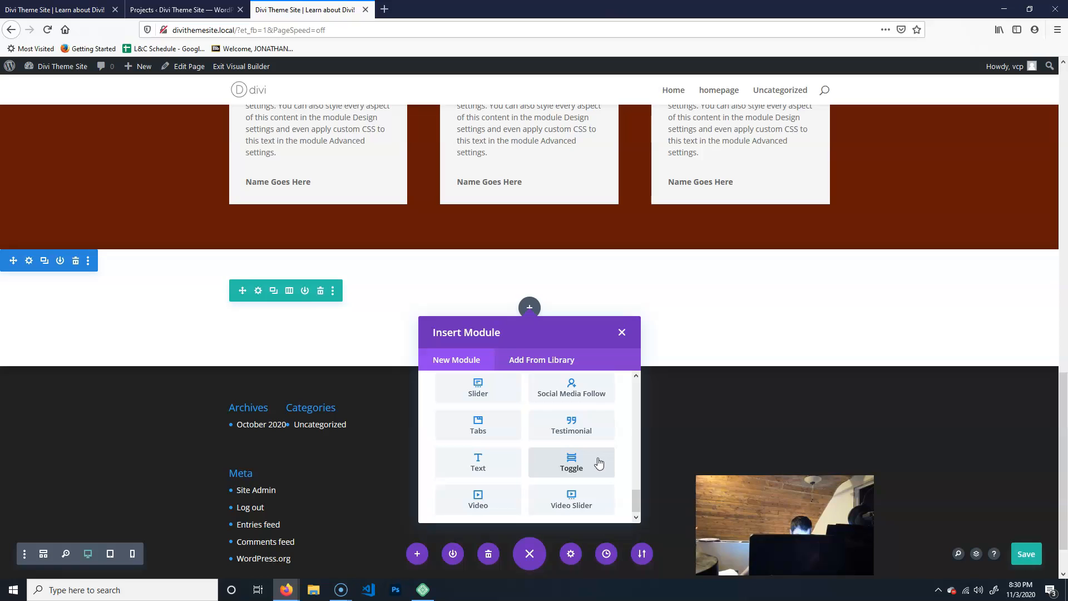
{"action": "scroll", "coordinate": [599, 463], "scroll_direction": "up", "scroll_amount": 5}
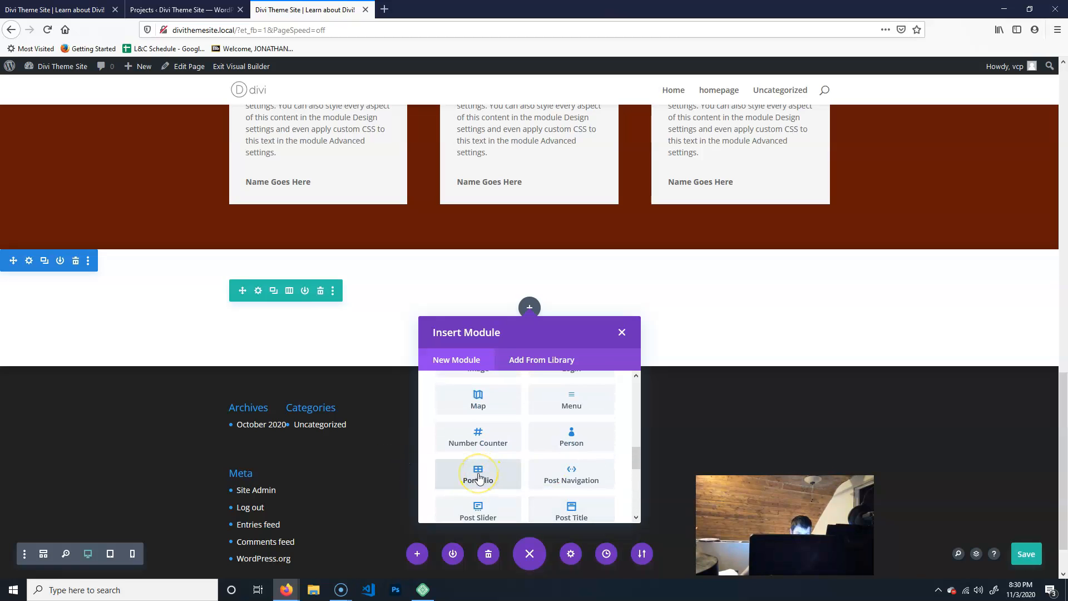
{"action": "scroll", "coordinate": [512, 479], "scroll_direction": "down", "scroll_amount": 5}
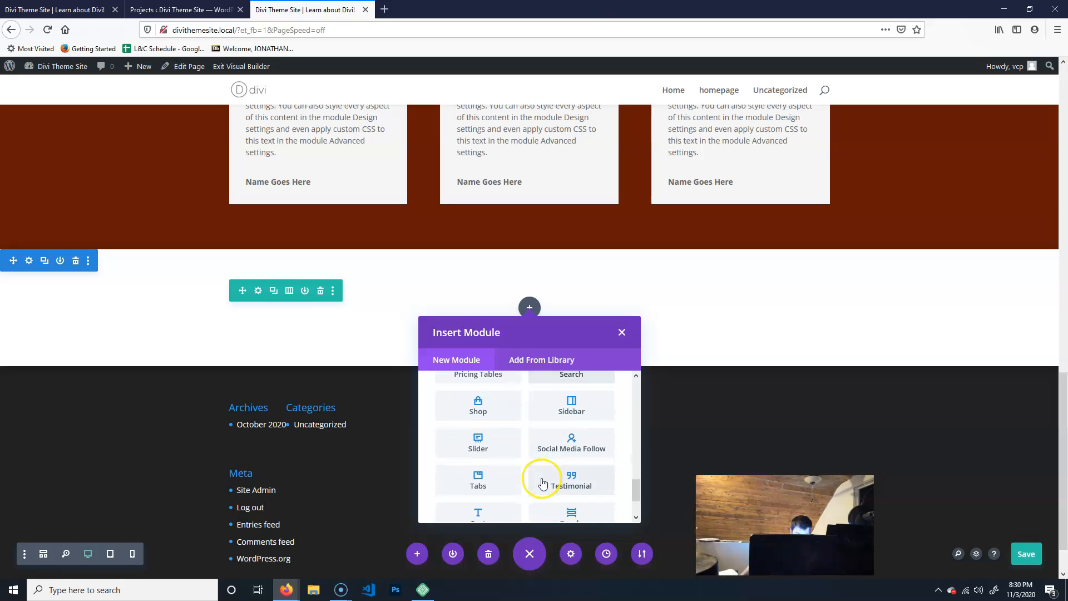
{"action": "scroll", "coordinate": [540, 480], "scroll_direction": "down", "scroll_amount": 1}
{"action": "scroll", "coordinate": [539, 480], "scroll_direction": "up", "scroll_amount": 5}
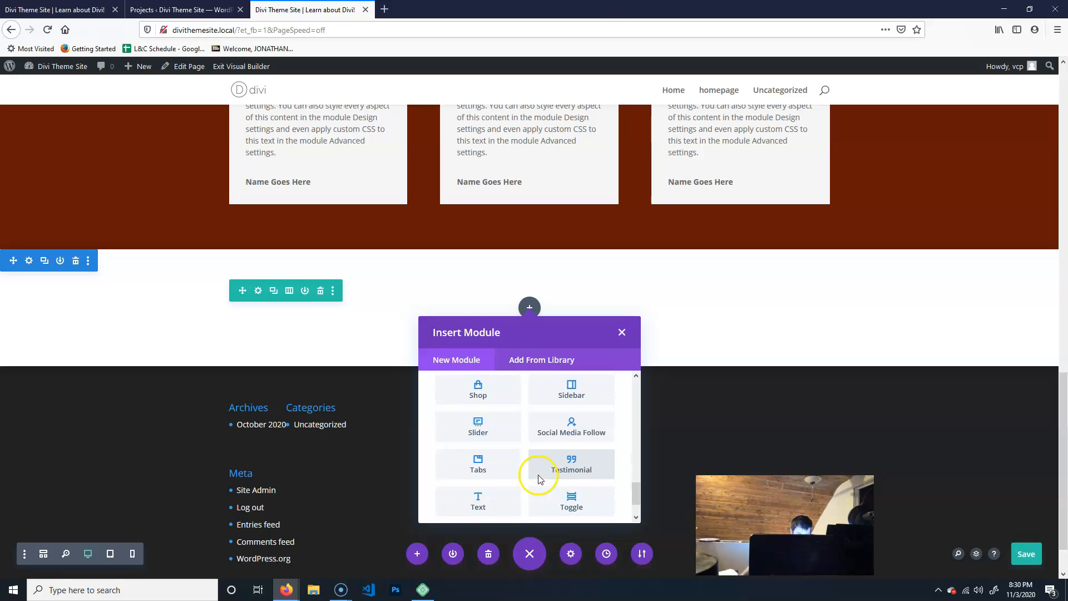
{"action": "scroll", "coordinate": [540, 480], "scroll_direction": "down", "scroll_amount": 1}
{"action": "scroll", "coordinate": [539, 479], "scroll_direction": "up", "scroll_amount": 6}
{"action": "scroll", "coordinate": [501, 488], "scroll_direction": "up", "scroll_amount": 1}
{"action": "scroll", "coordinate": [508, 484], "scroll_direction": "down", "scroll_amount": 8}
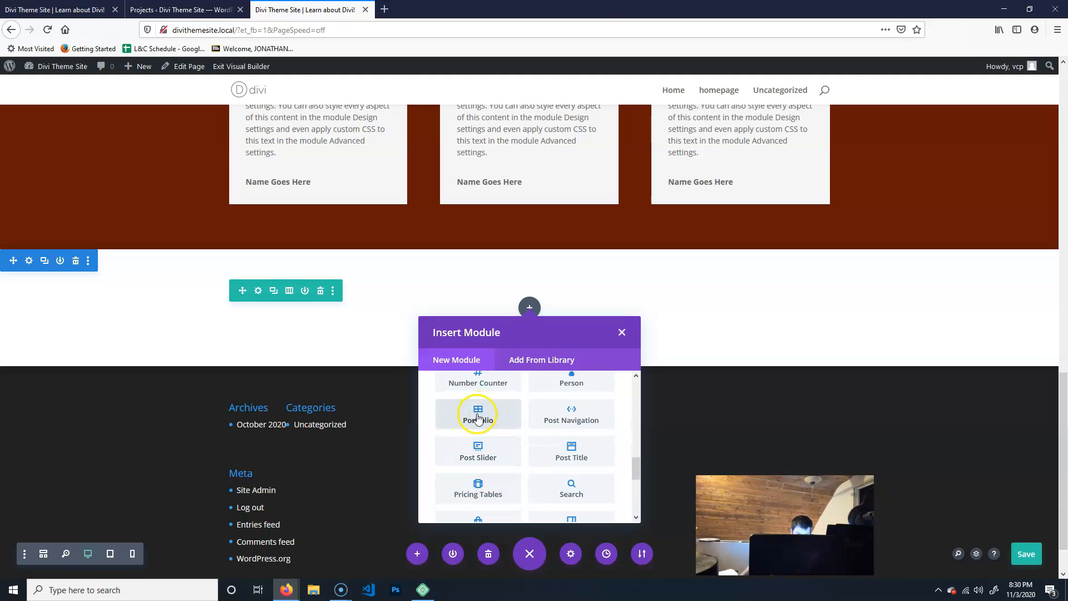
{"action": "left_click", "coordinate": [479, 417]}
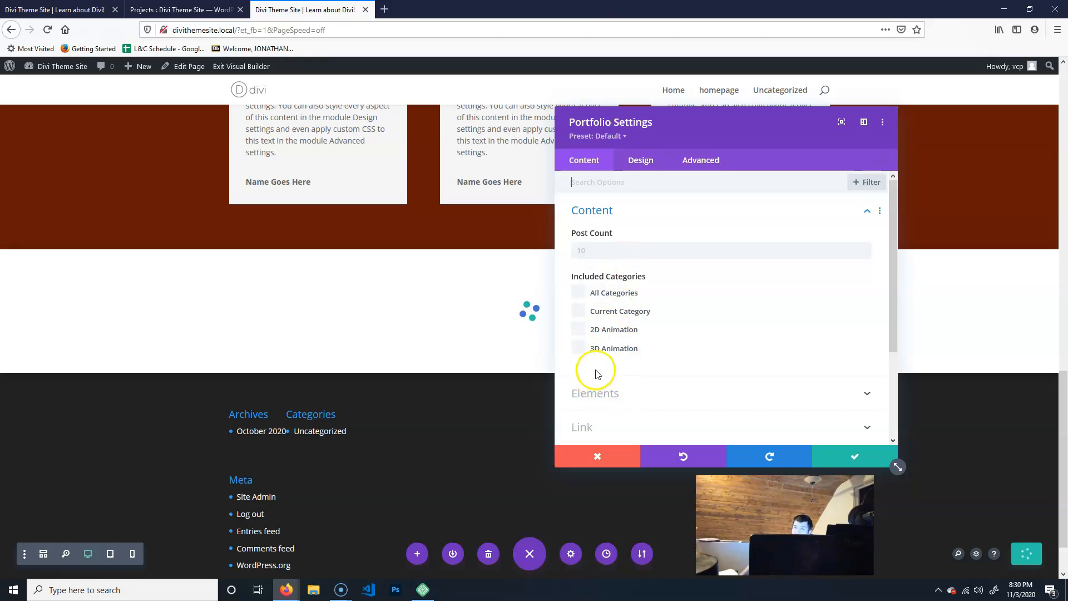
Include all categories in the Portfolio module and set its post count to 4
{"action": "left_click", "coordinate": [576, 293]}
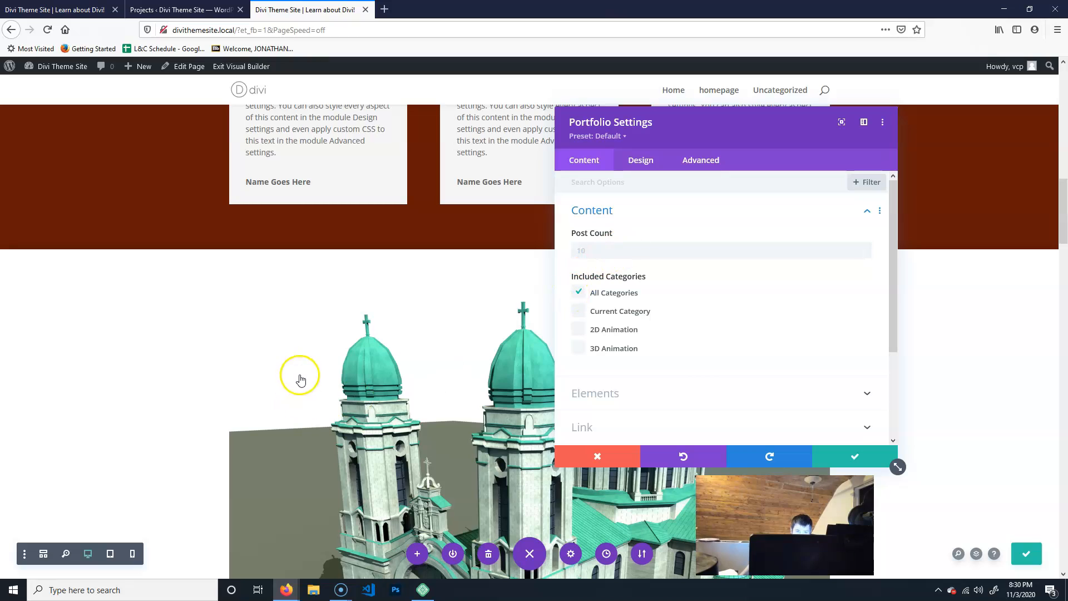
{"action": "scroll", "coordinate": [300, 379], "scroll_direction": "down", "scroll_amount": 15}
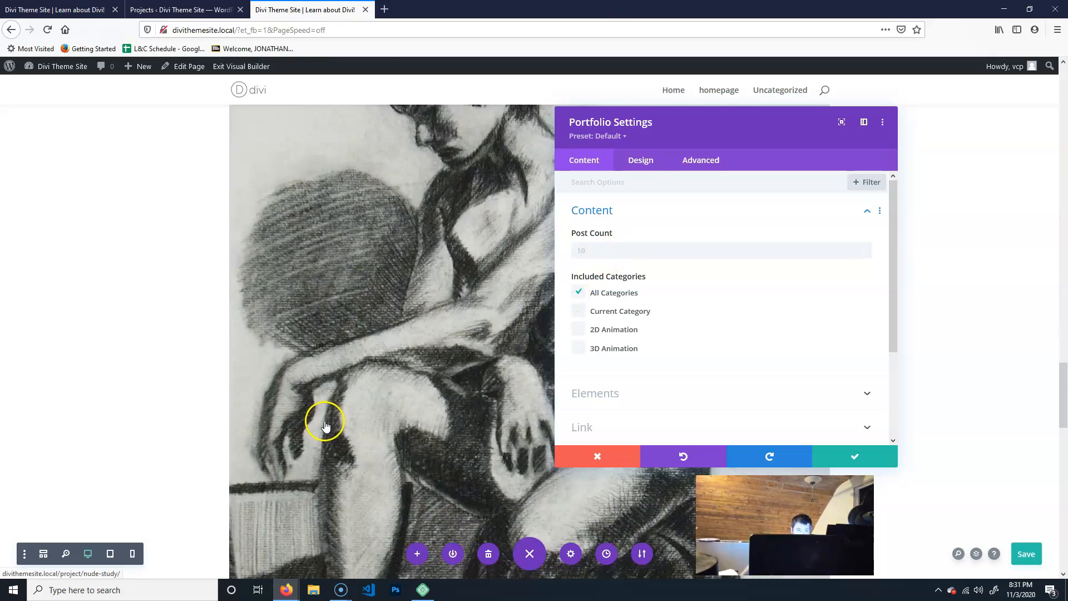
{"action": "scroll", "coordinate": [325, 426], "scroll_direction": "down", "scroll_amount": 15}
{"action": "scroll", "coordinate": [398, 388], "scroll_direction": "up", "scroll_amount": 10}
{"action": "scroll", "coordinate": [398, 388], "scroll_direction": "up", "scroll_amount": 10}
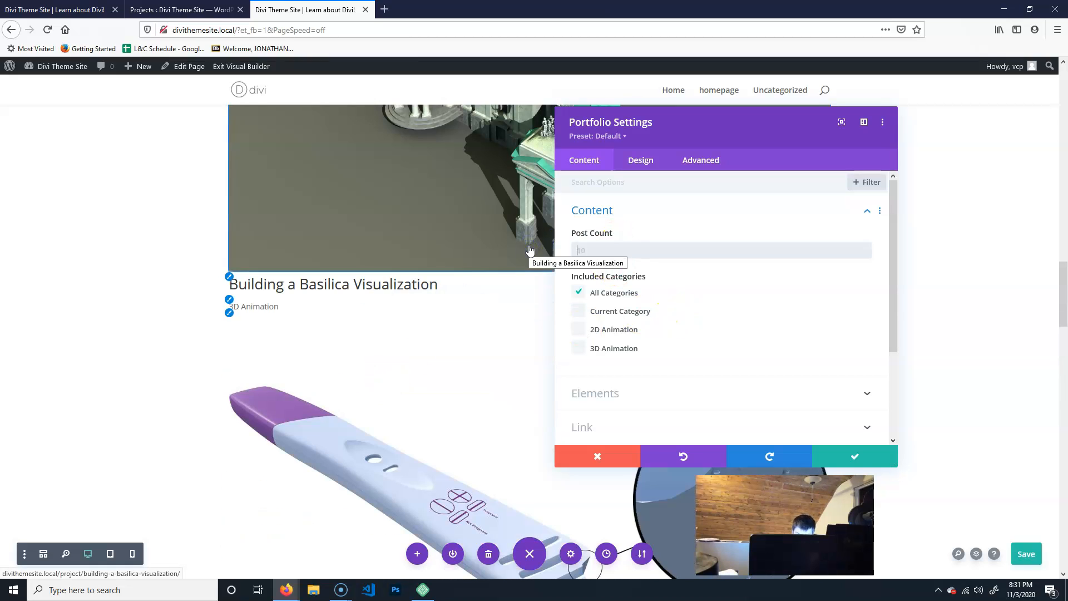
{"action": "type", "text": "4"}
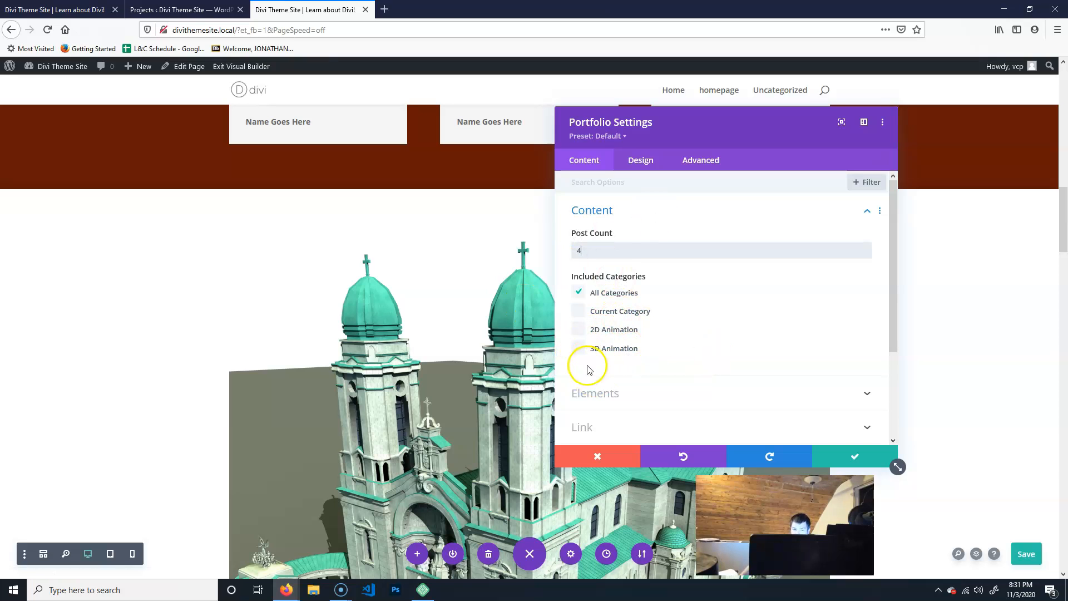
Turn off pagination in the Portfolio module's element options
{"action": "scroll", "coordinate": [728, 348], "scroll_direction": "down", "scroll_amount": 3}
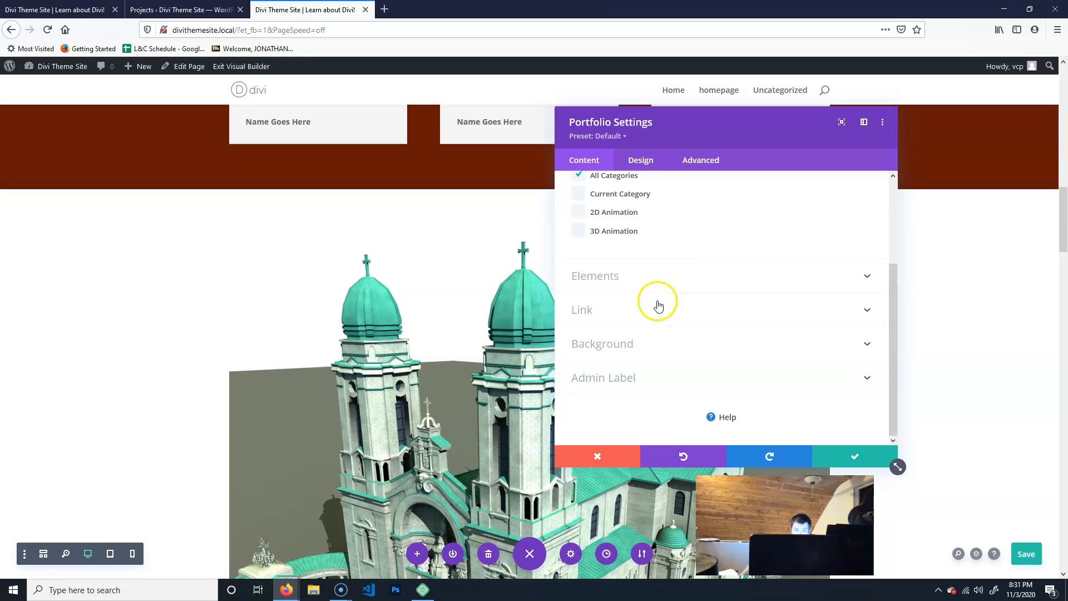
{"action": "left_click", "coordinate": [678, 277]}
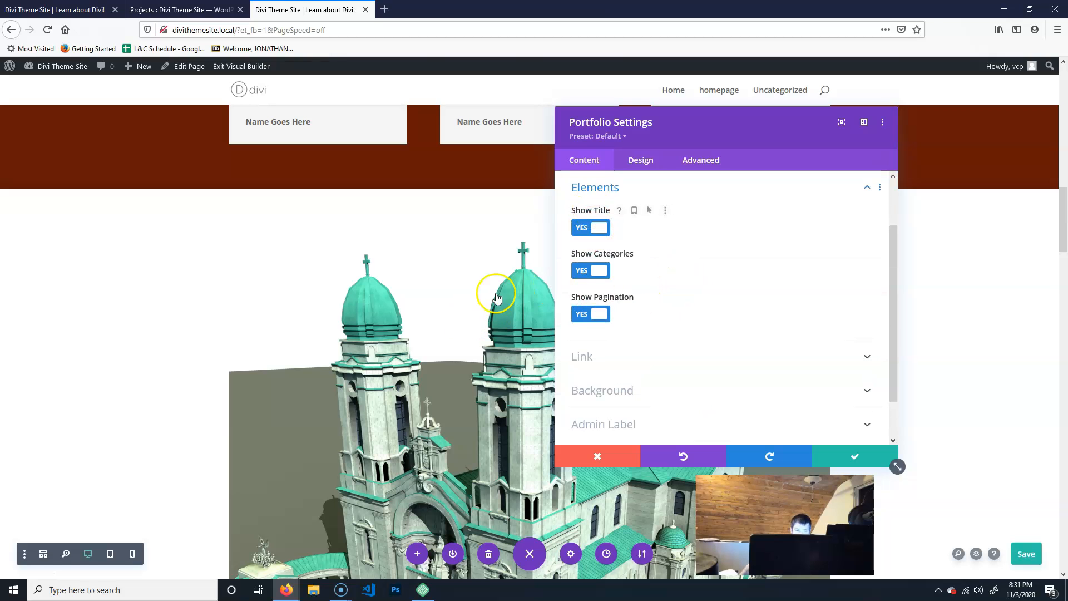
{"action": "scroll", "coordinate": [369, 370], "scroll_direction": "down", "scroll_amount": 5}
{"action": "scroll", "coordinate": [723, 306], "scroll_direction": "up", "scroll_amount": 1}
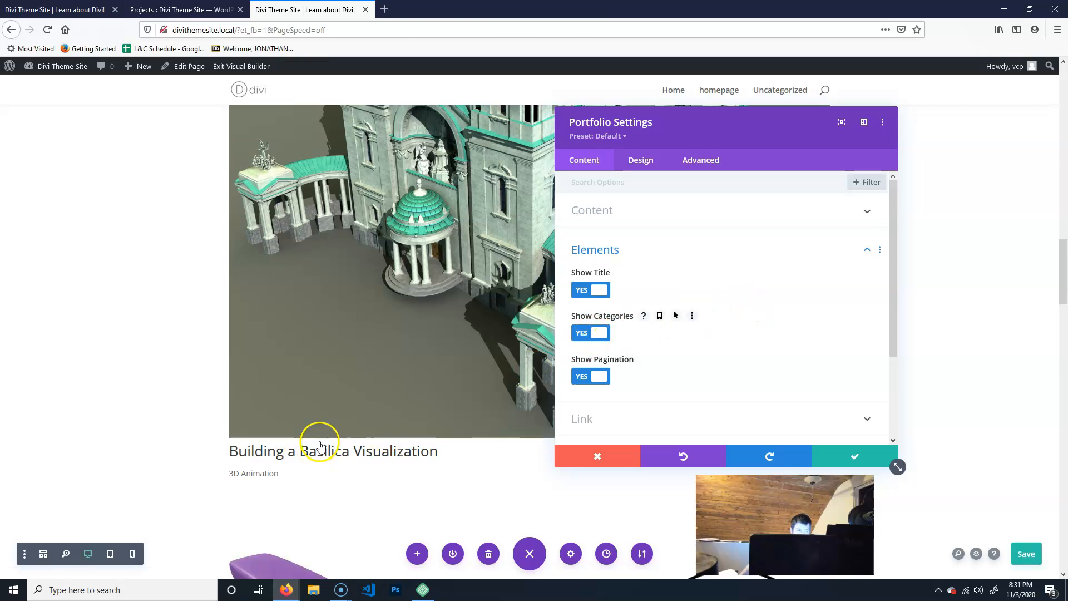
{"action": "scroll", "coordinate": [326, 440], "scroll_direction": "up", "scroll_amount": 4}
{"action": "scroll", "coordinate": [326, 439], "scroll_direction": "up", "scroll_amount": 3}
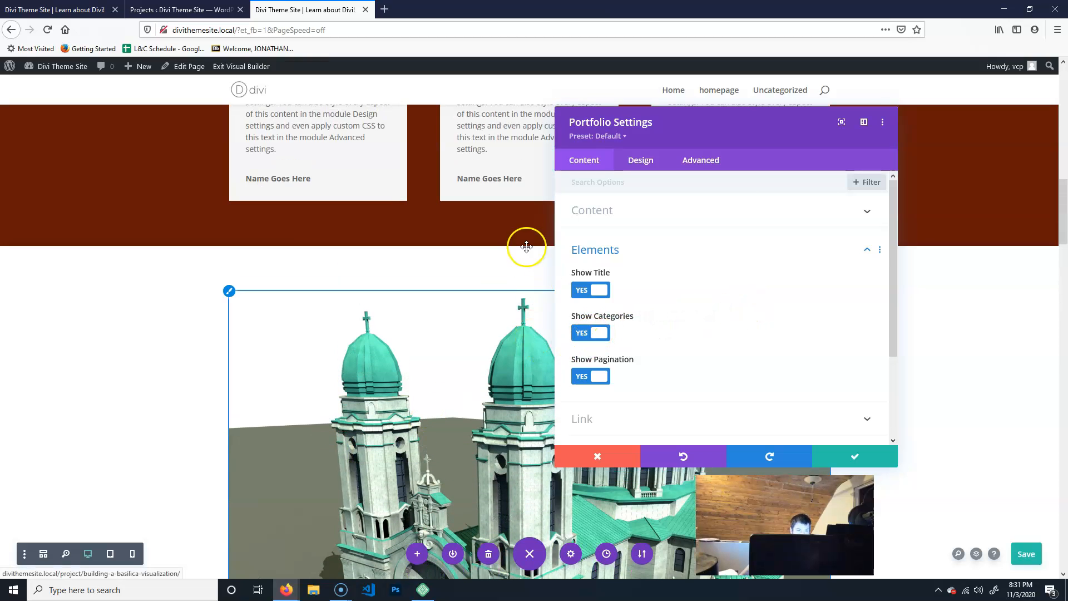
{"action": "scroll", "coordinate": [551, 390], "scroll_direction": "down", "scroll_amount": 3}
{"action": "scroll", "coordinate": [612, 324], "scroll_direction": "down", "scroll_amount": 2}
{"action": "left_click", "coordinate": [599, 267]}
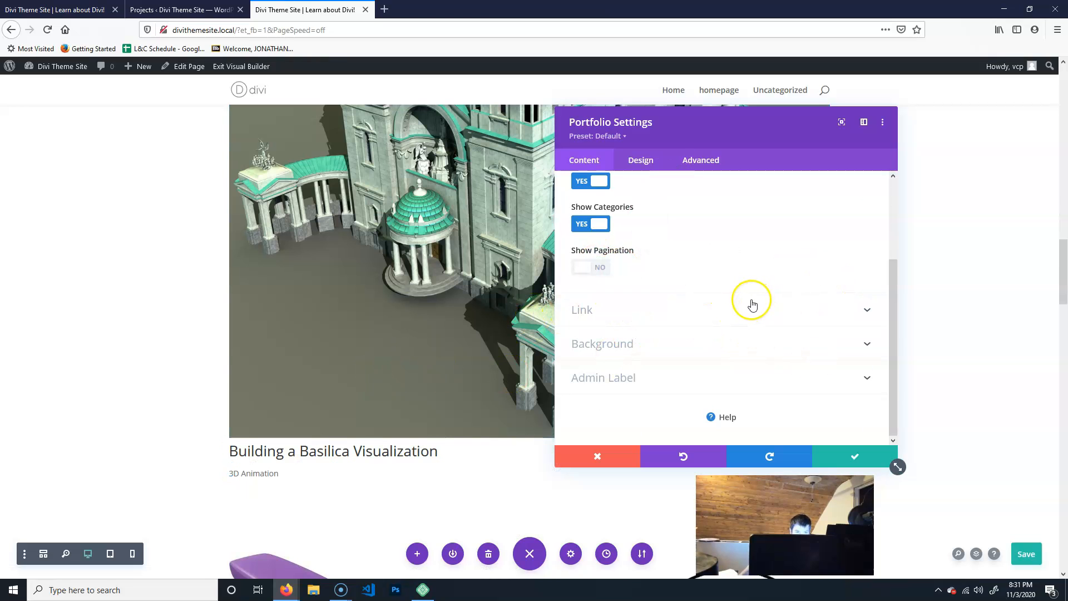
Set the Portfolio module's post count to 2
{"action": "scroll", "coordinate": [751, 303], "scroll_direction": "up", "scroll_amount": 3}
{"action": "left_click", "coordinate": [747, 210]}
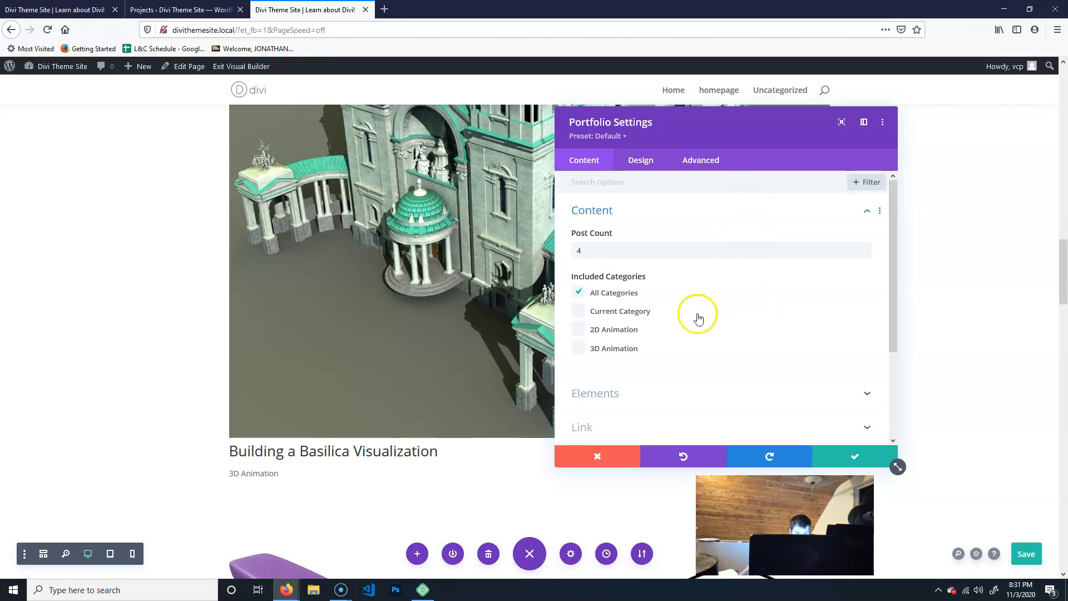
{"action": "left_click", "coordinate": [671, 251]}
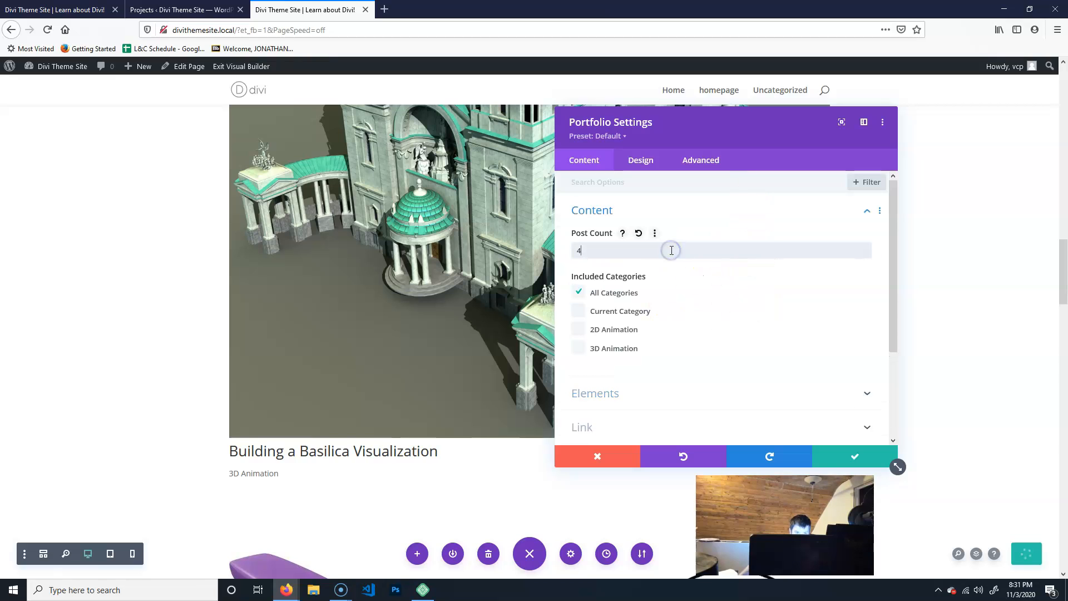
{"action": "scroll", "coordinate": [655, 348], "scroll_direction": "down", "scroll_amount": 2}
{"action": "scroll", "coordinate": [696, 315], "scroll_direction": "up", "scroll_amount": 2}
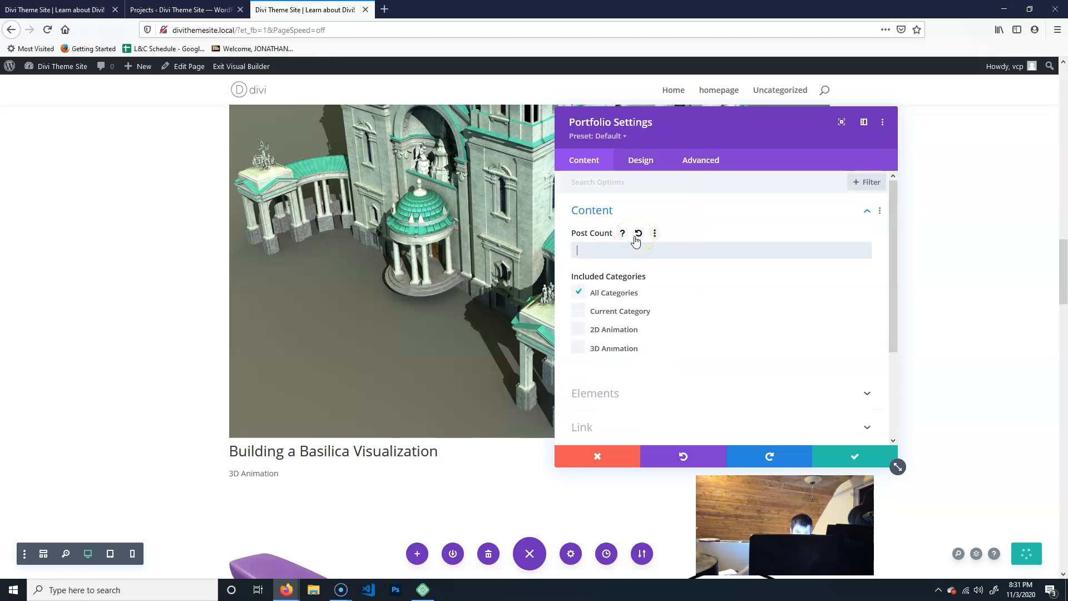
{"action": "type", "text": "2"}
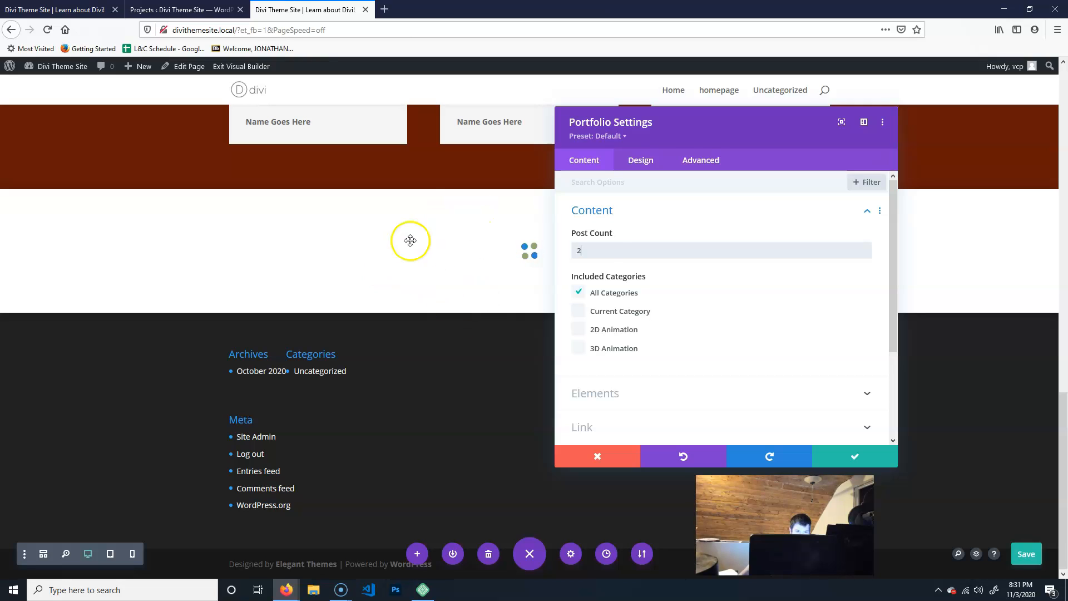
{"action": "double_click", "coordinate": [603, 250]}
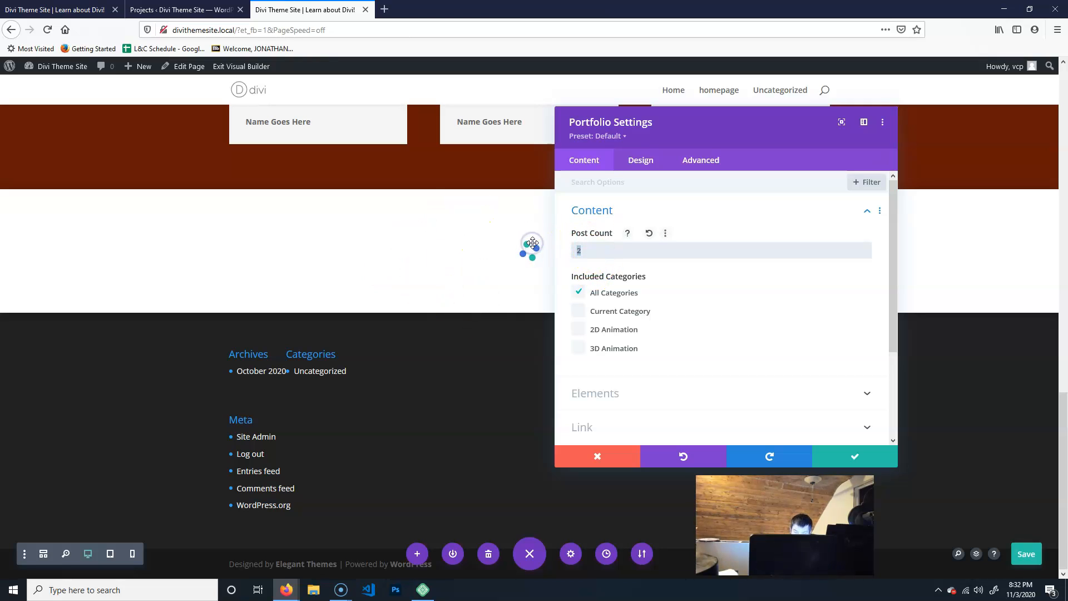
Set the Portfolio module's post count to 4 and its layout to Grid, and save the module settings
{"action": "type", "text": "4"}
{"action": "left_click", "coordinate": [620, 160]}
{"action": "left_click", "coordinate": [646, 161]}
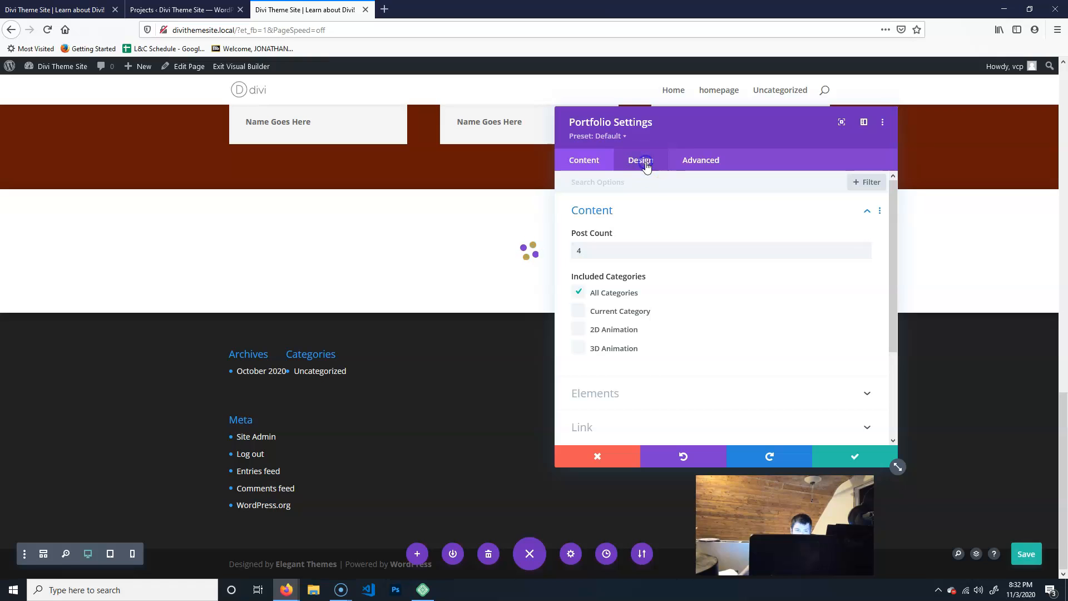
{"action": "left_click", "coordinate": [679, 212]}
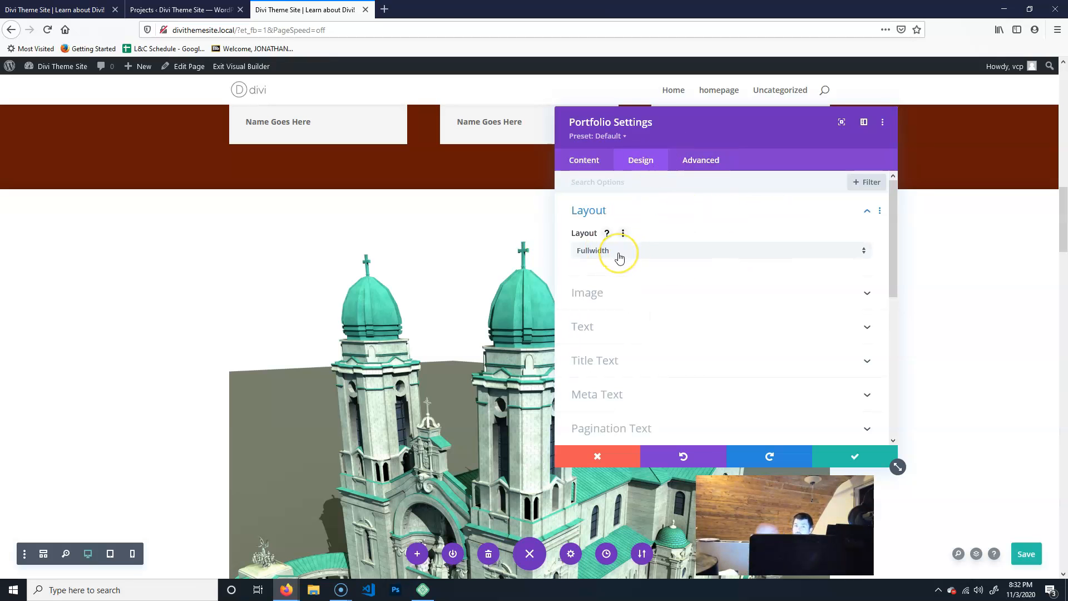
{"action": "left_click", "coordinate": [617, 253]}
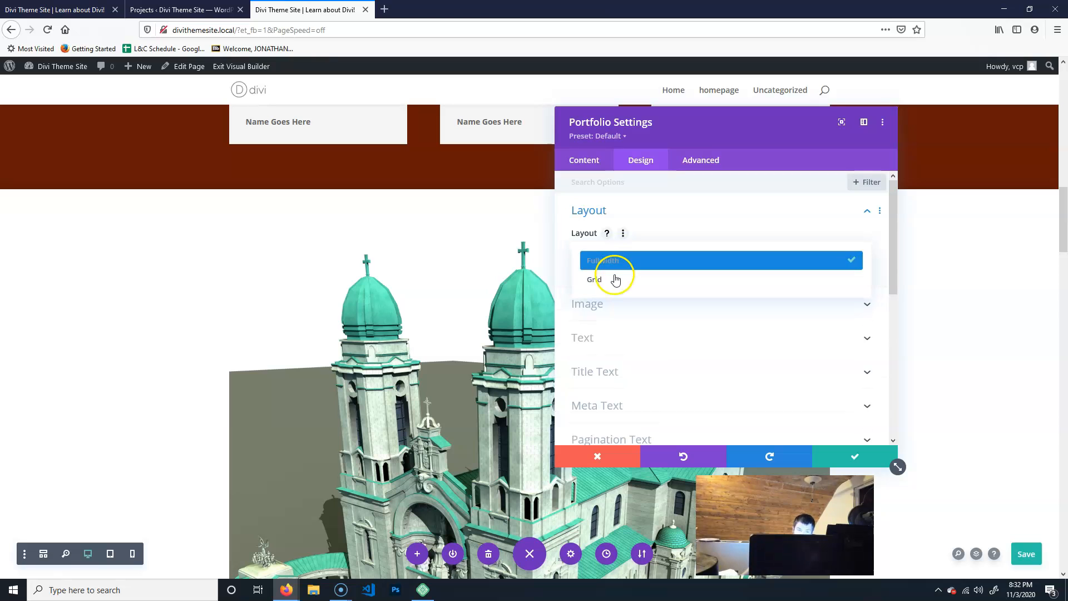
{"action": "left_click", "coordinate": [616, 279]}
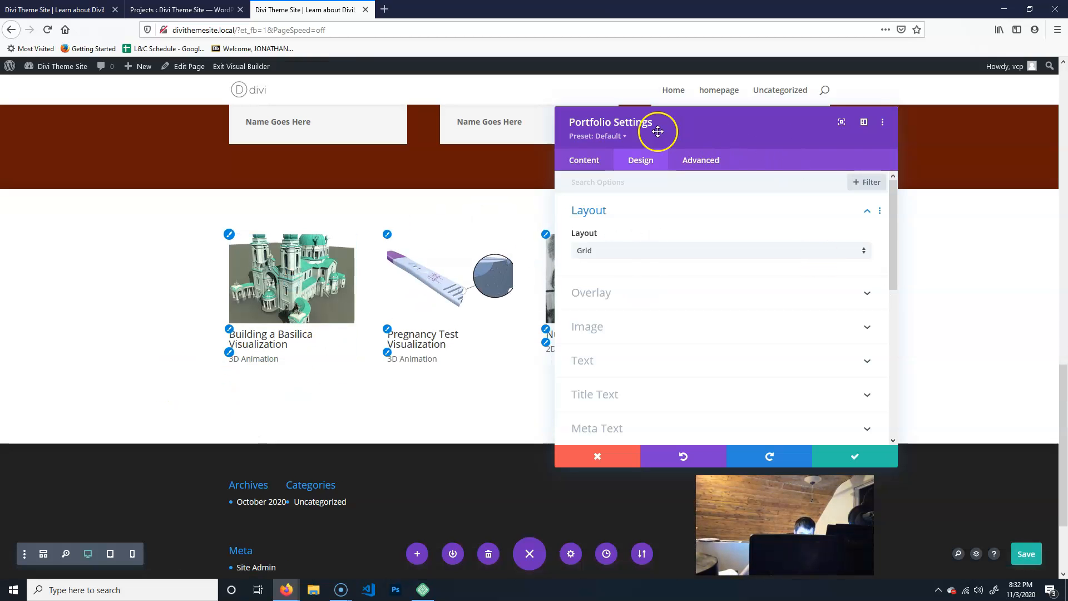
{"action": "left_click_drag", "start_coordinate": [669, 128], "coordinate": [808, 276]}
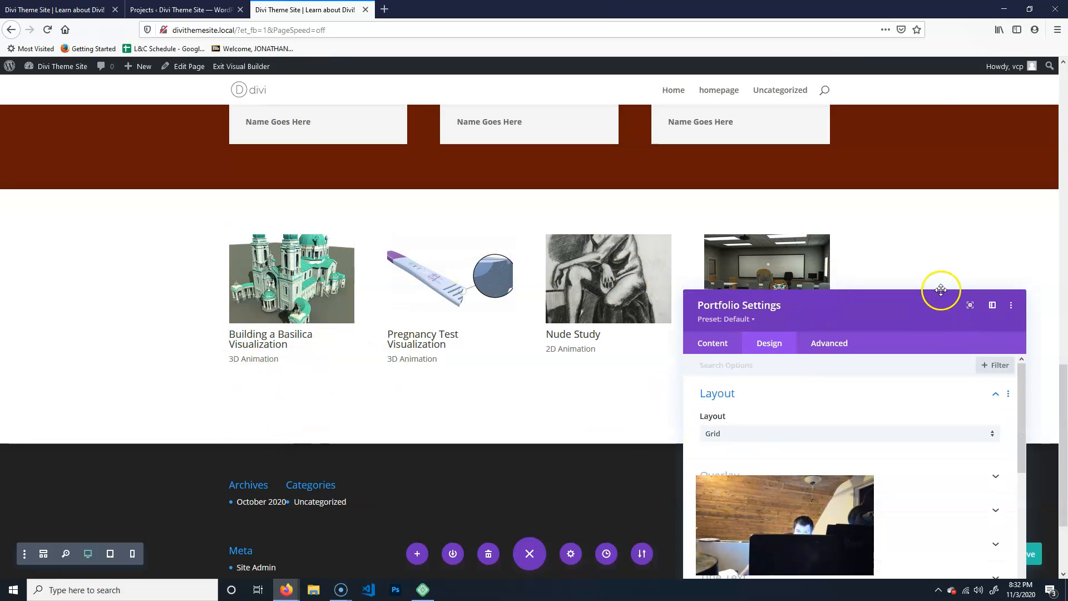
{"action": "left_click_drag", "start_coordinate": [873, 305], "coordinate": [841, 164]}
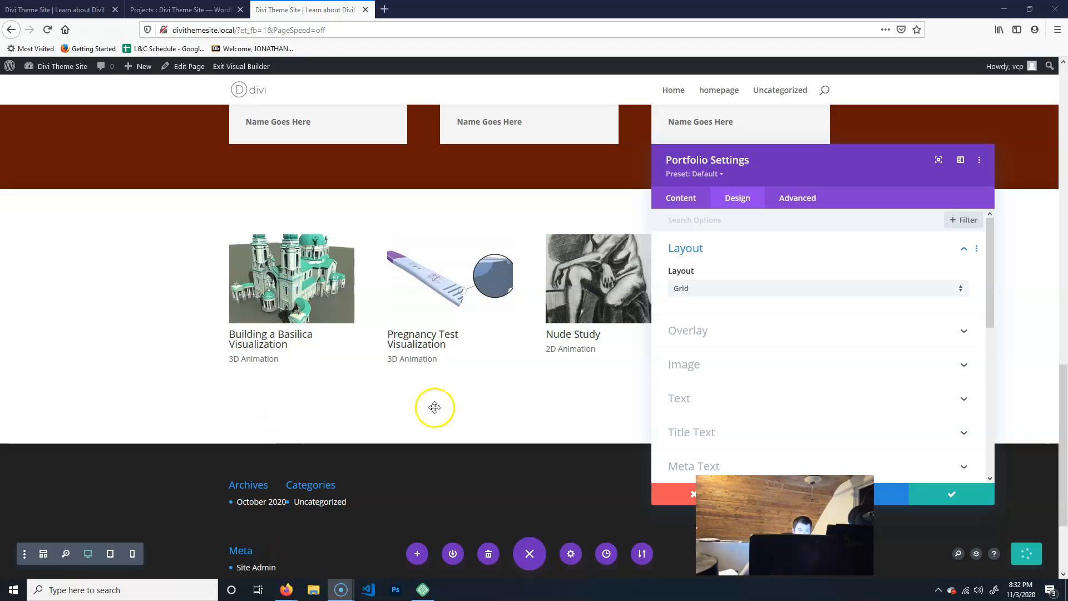
{"action": "left_click", "coordinate": [676, 197]}
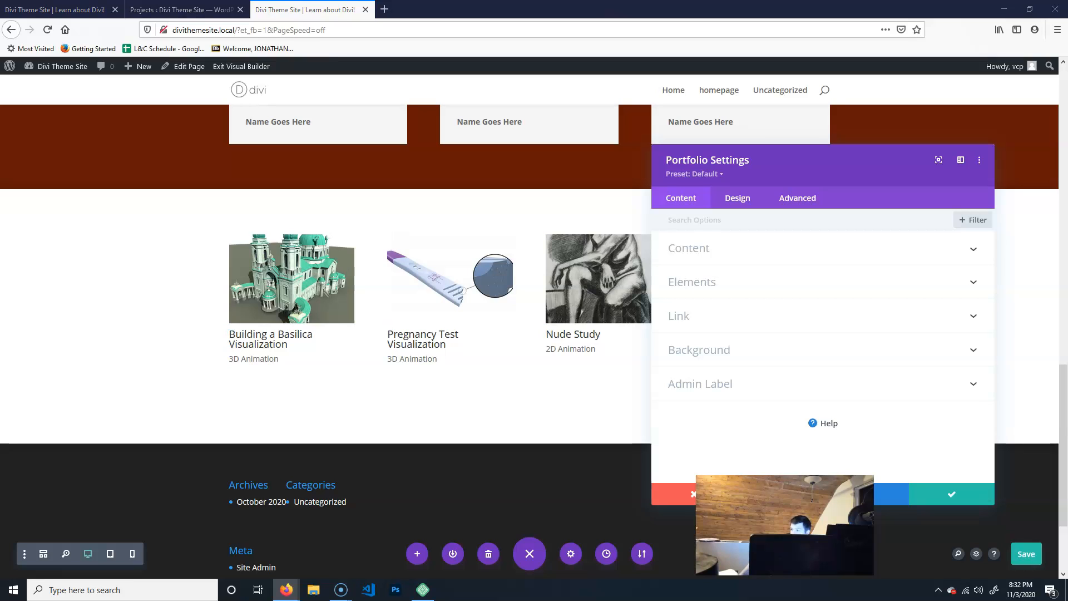
{"action": "left_click", "coordinate": [947, 488]}
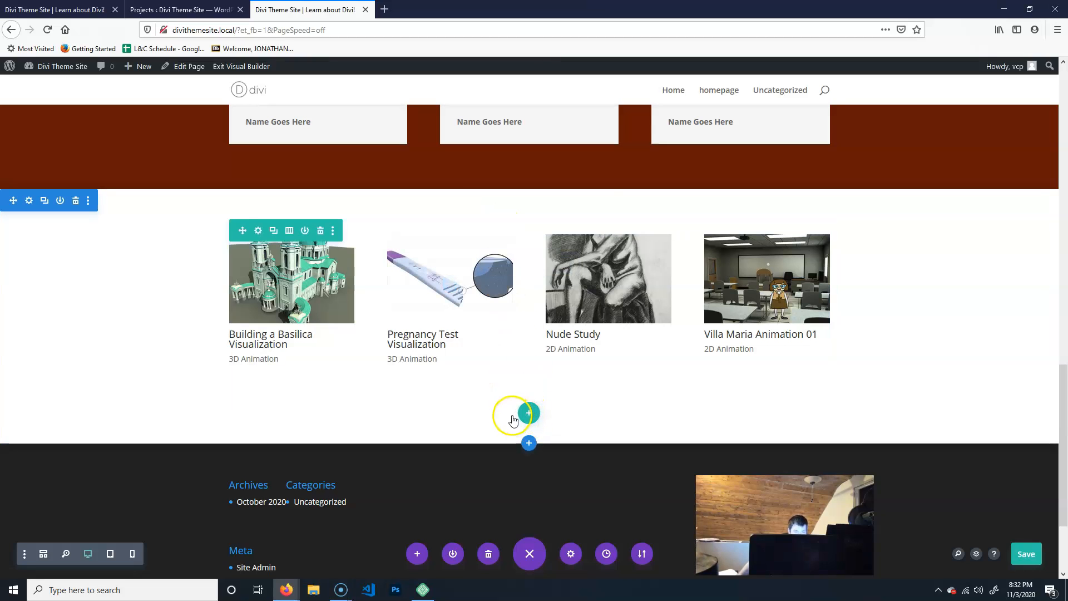
Add a single-column row below the portfolio grid and insert a Text module in it
{"action": "left_click", "coordinate": [529, 413]}
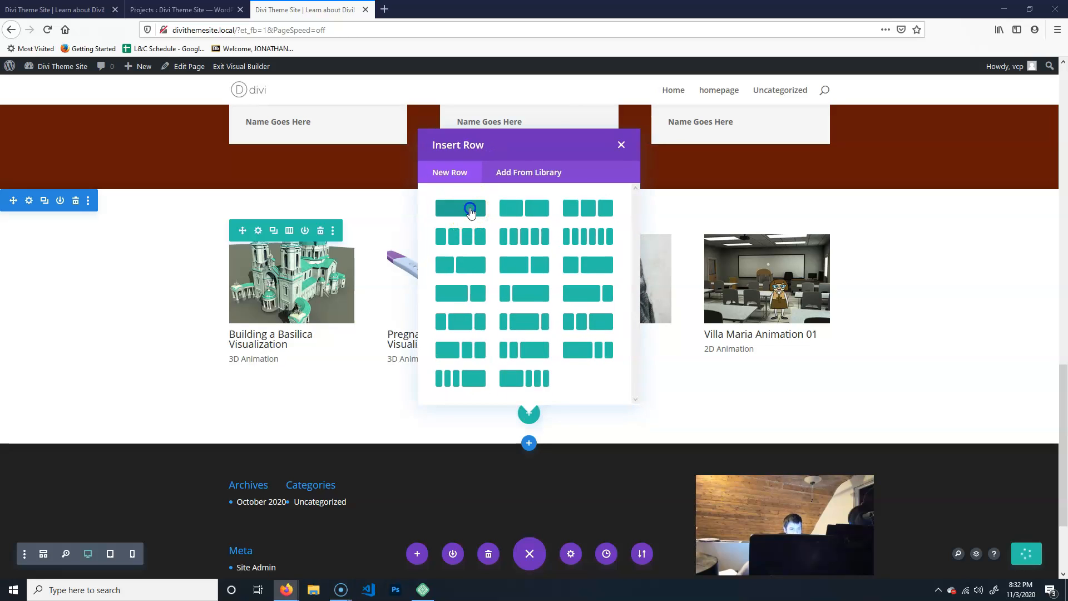
{"action": "left_click", "coordinate": [467, 206]}
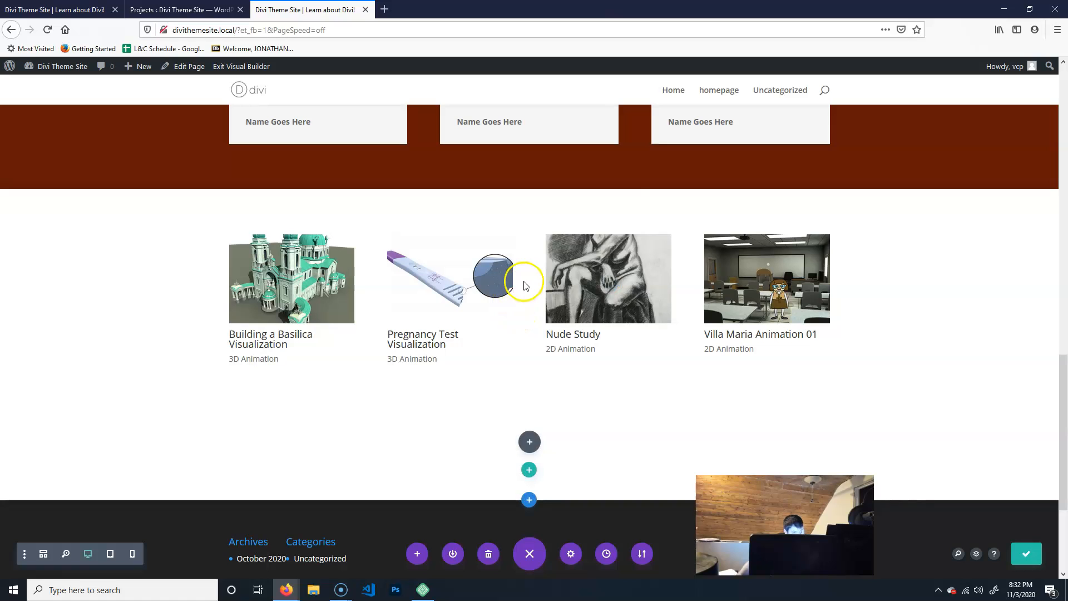
{"action": "left_click", "coordinate": [529, 440]}
{"action": "type", "text": "text"}
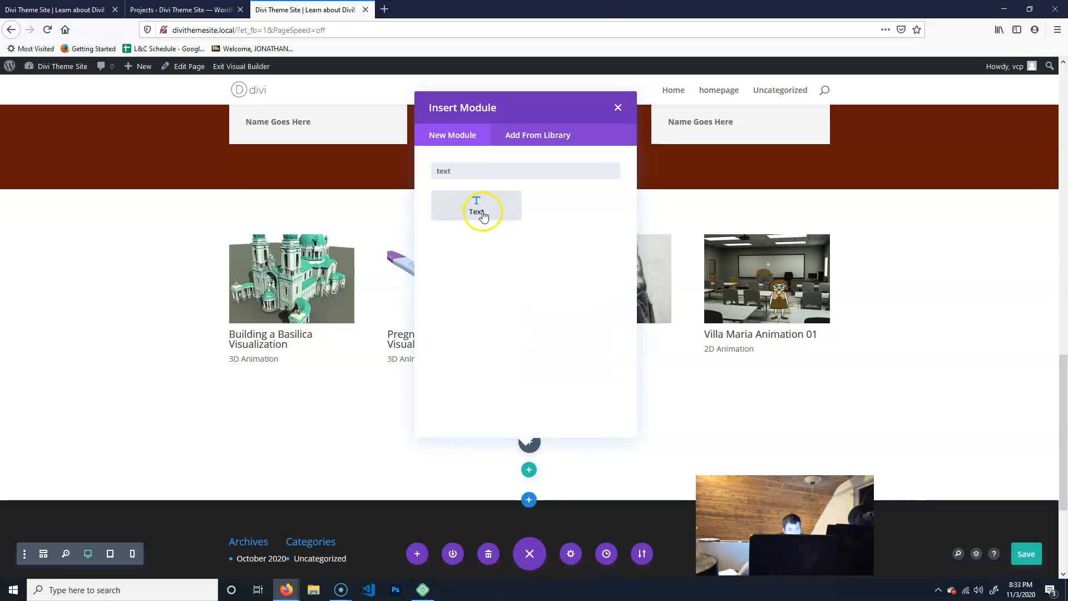
{"action": "left_click", "coordinate": [477, 209]}
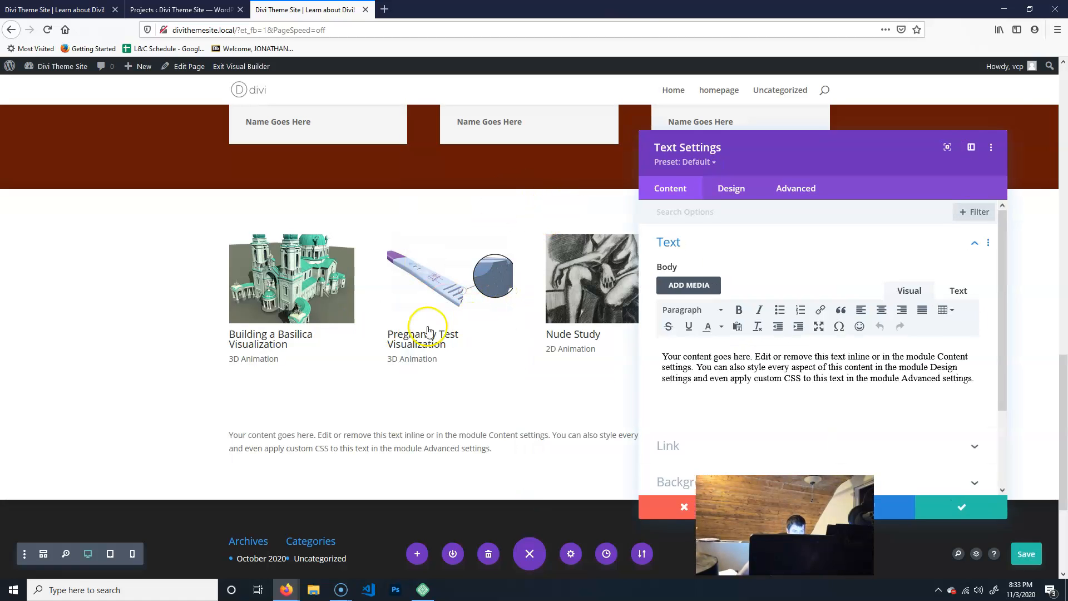
Replace the Text module's placeholder with "Featured Work", format it as a centered Heading 2, and save the module
{"action": "triple_click", "coordinate": [772, 374]}
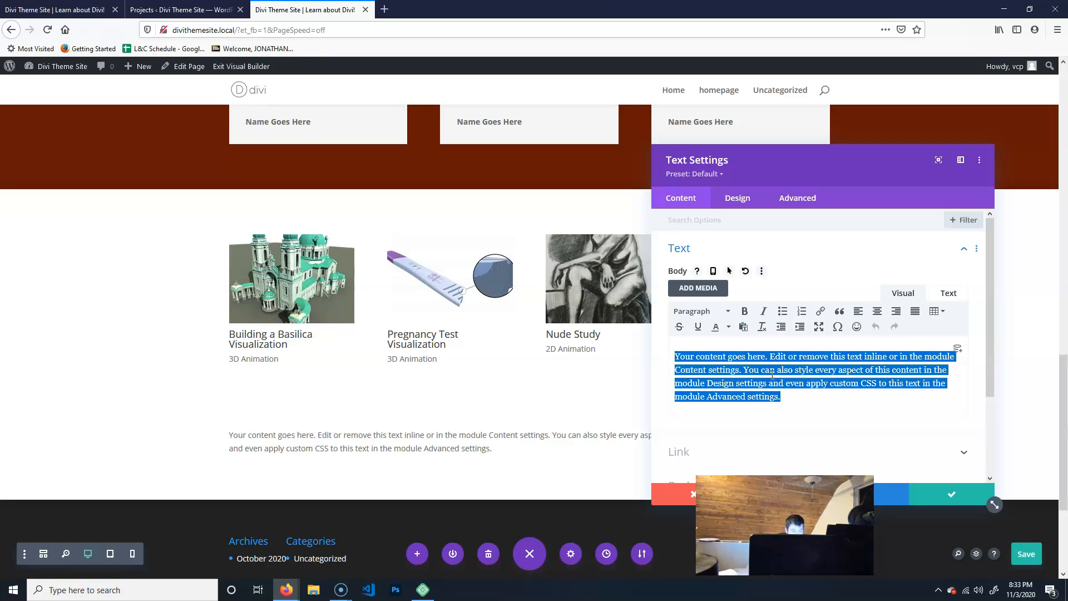
{"action": "type", "text": "Featured Work"}
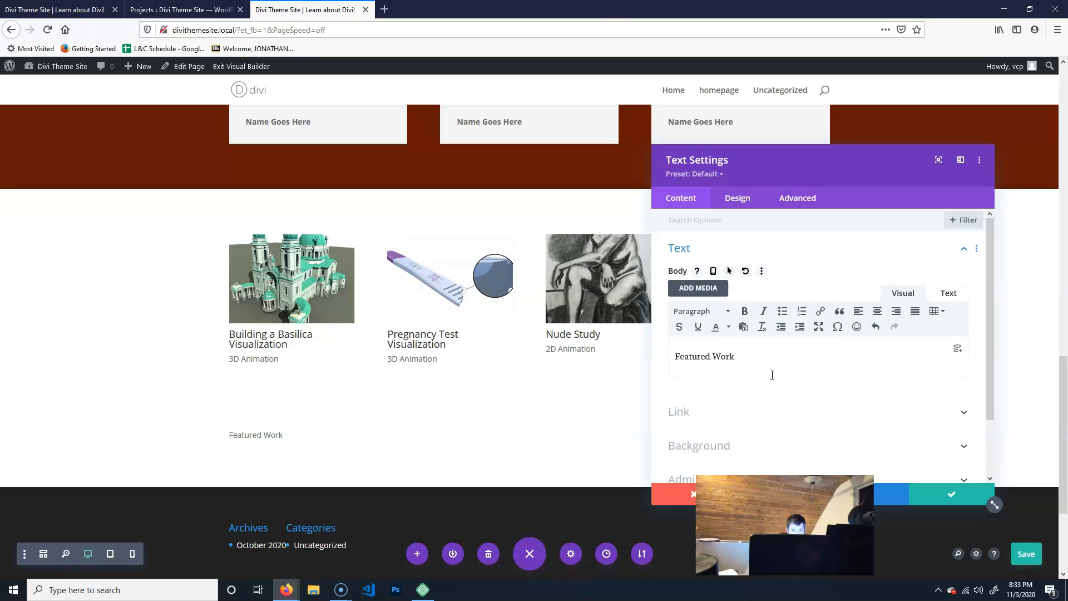
{"action": "triple_click", "coordinate": [772, 374]}
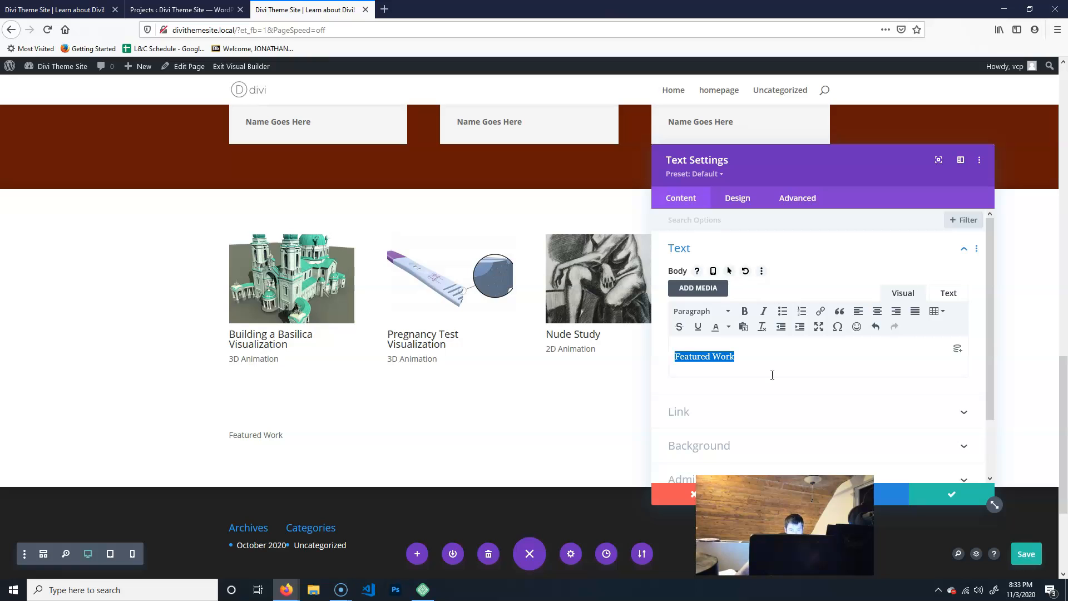
{"action": "left_click", "coordinate": [719, 309]}
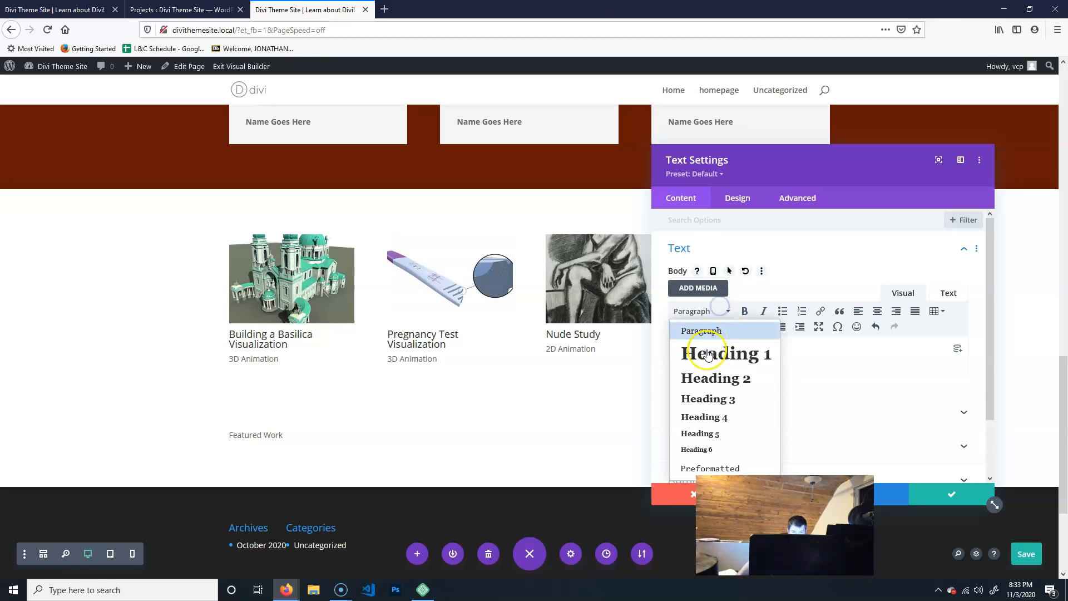
{"action": "left_click", "coordinate": [716, 378]}
{"action": "left_click", "coordinate": [746, 313]}
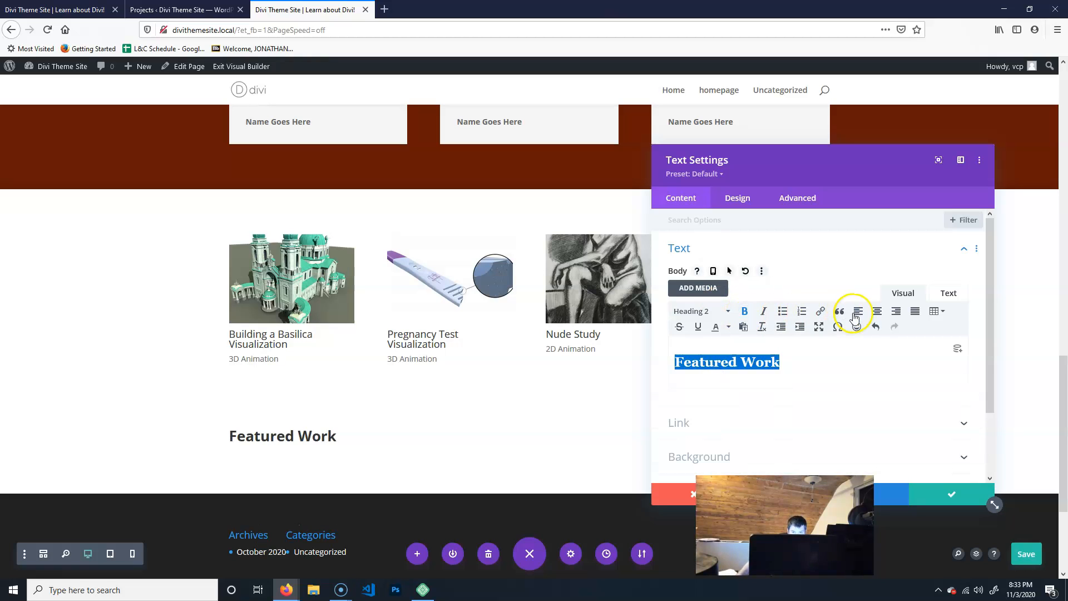
{"action": "left_click", "coordinate": [878, 310]}
{"action": "scroll", "coordinate": [543, 390], "scroll_direction": "up", "scroll_amount": 9}
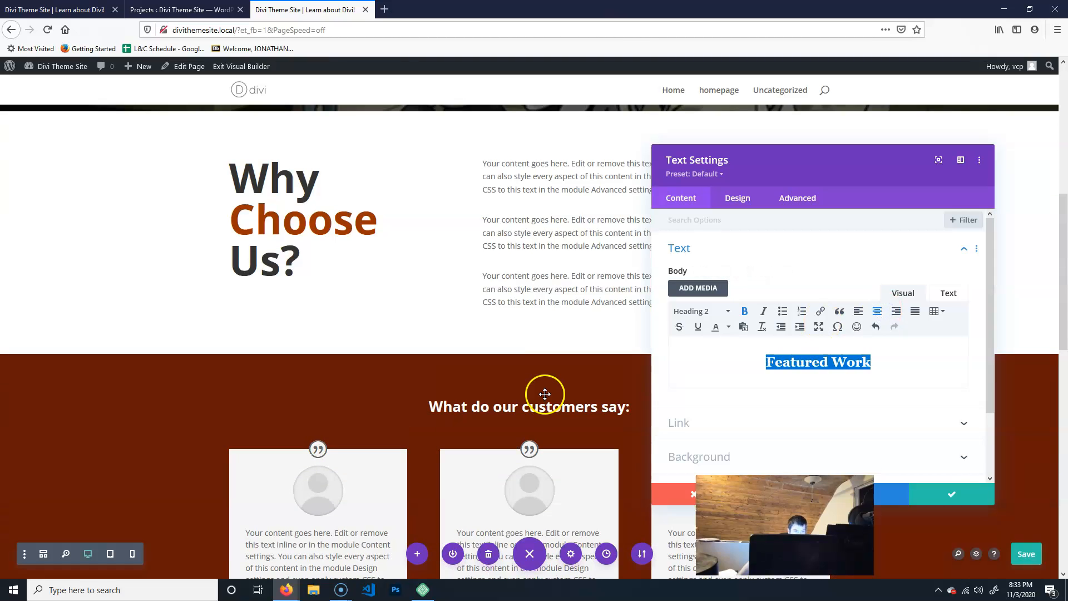
{"action": "scroll", "coordinate": [545, 393], "scroll_direction": "down", "scroll_amount": 9}
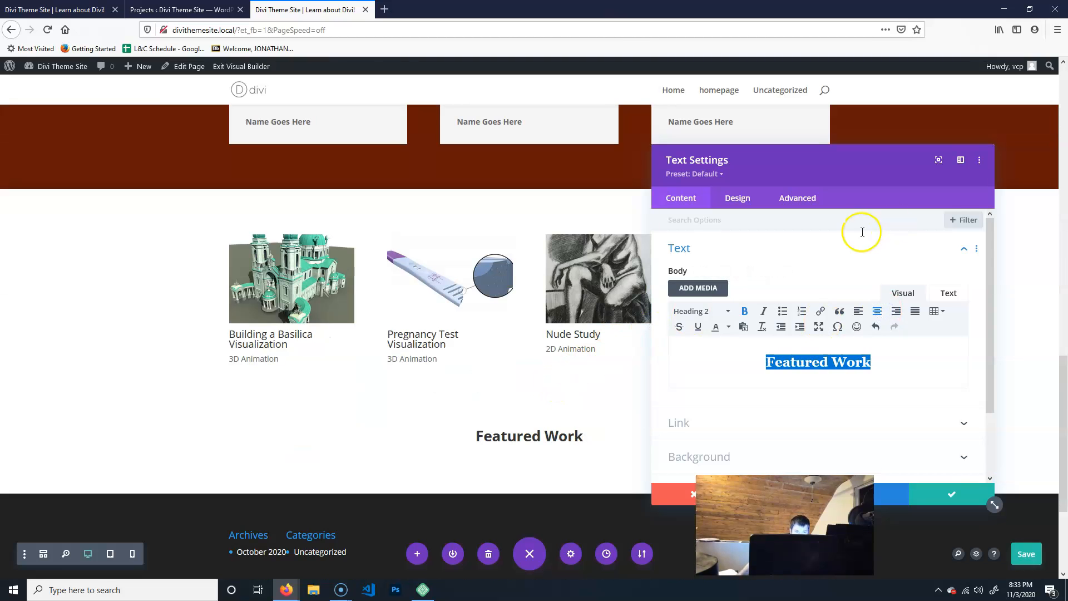
{"action": "left_click", "coordinate": [950, 495]}
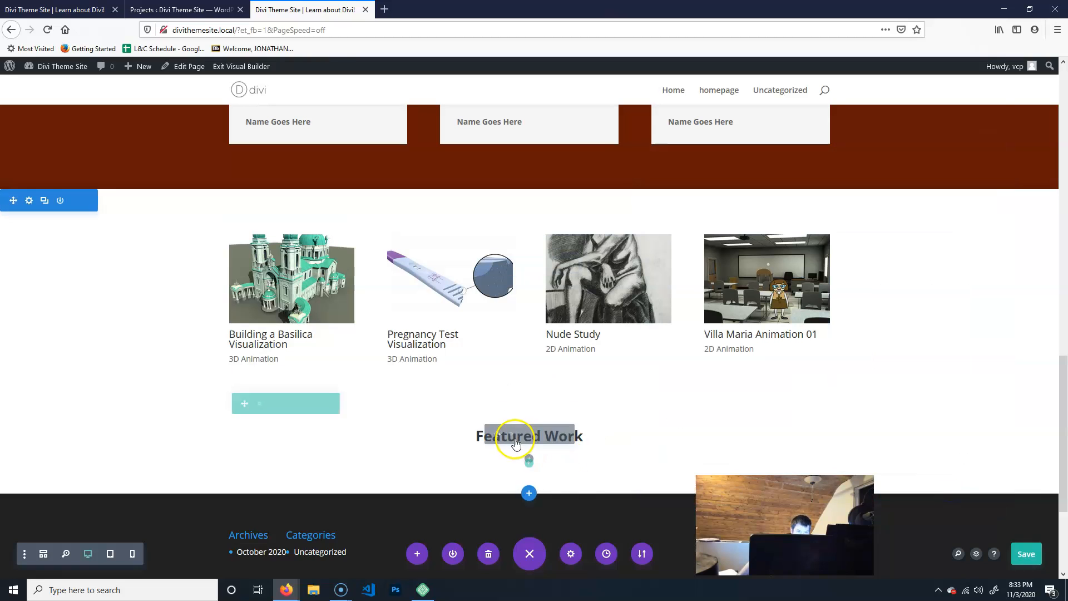
Move the Featured Work heading row above the portfolio grid row
{"action": "left_click_drag", "start_coordinate": [236, 410], "coordinate": [250, 231]}
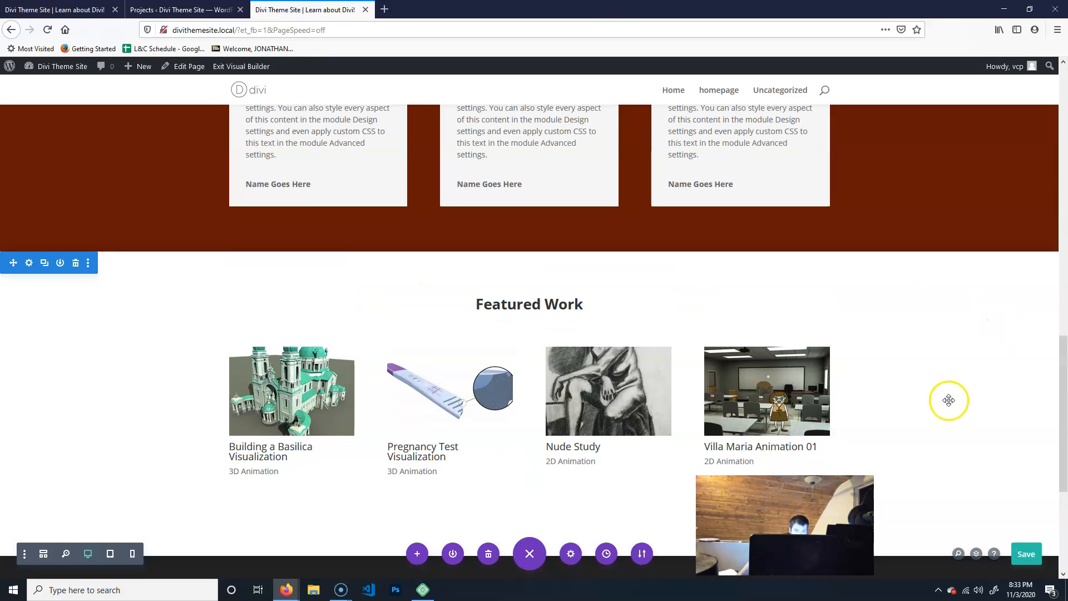
{"action": "scroll", "coordinate": [953, 384], "scroll_direction": "down", "scroll_amount": 5}
{"action": "scroll", "coordinate": [943, 398], "scroll_direction": "up", "scroll_amount": 2}
Review the homepage from slider to footer and save the page with its Featured Work section
{"action": "scroll", "coordinate": [942, 400], "scroll_direction": "up", "scroll_amount": 10}
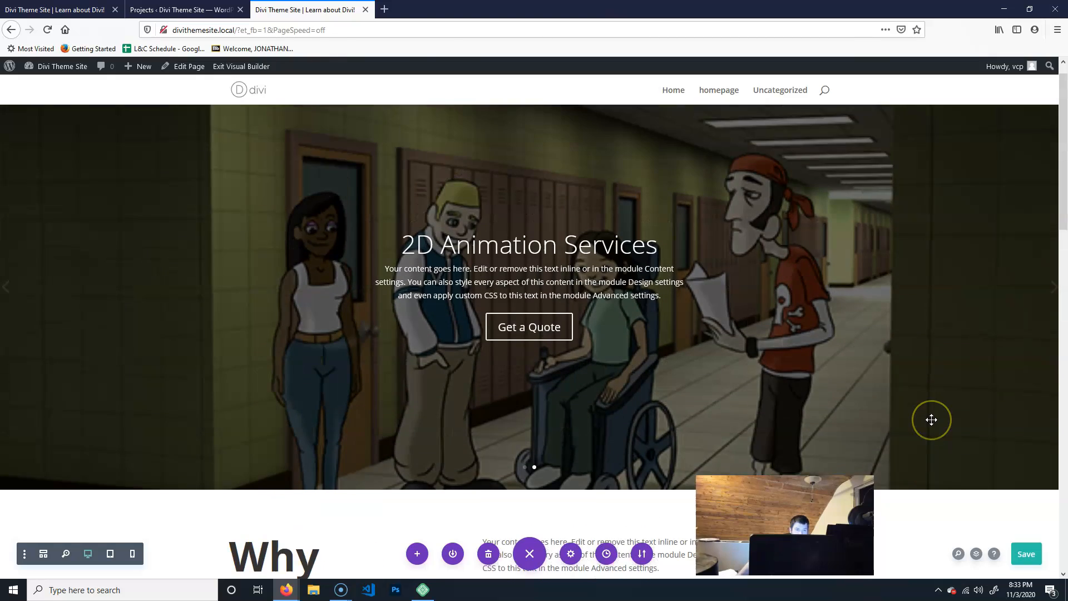
{"action": "scroll", "coordinate": [929, 412], "scroll_direction": "down", "scroll_amount": 6}
{"action": "scroll", "coordinate": [927, 407], "scroll_direction": "down", "scroll_amount": 5}
{"action": "scroll", "coordinate": [927, 408], "scroll_direction": "up", "scroll_amount": 3}
{"action": "scroll", "coordinate": [923, 395], "scroll_direction": "down", "scroll_amount": 2}
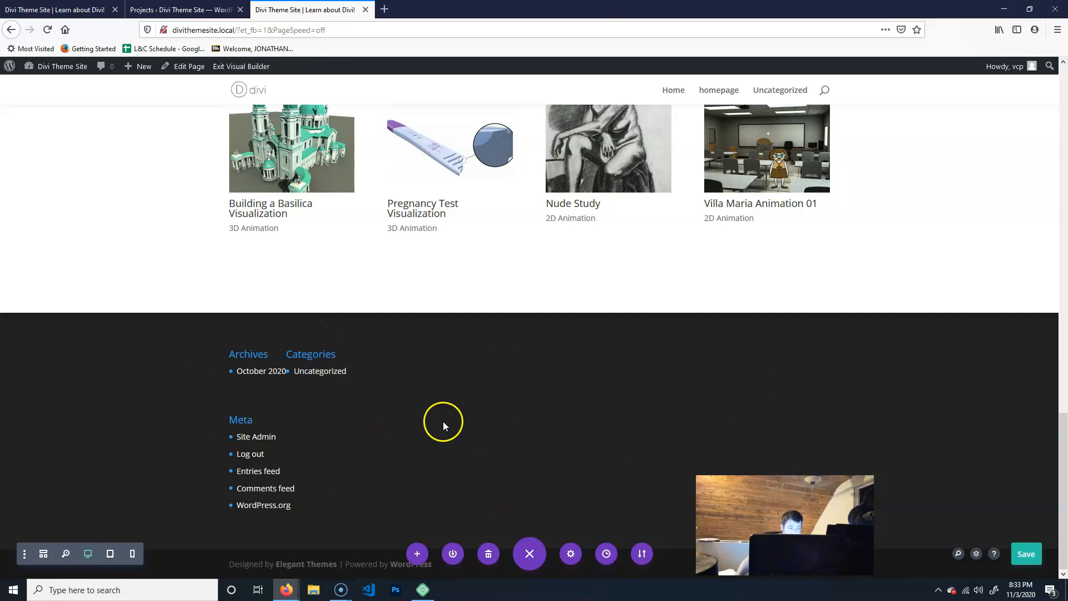
{"action": "scroll", "coordinate": [442, 422], "scroll_direction": "up", "scroll_amount": 20}
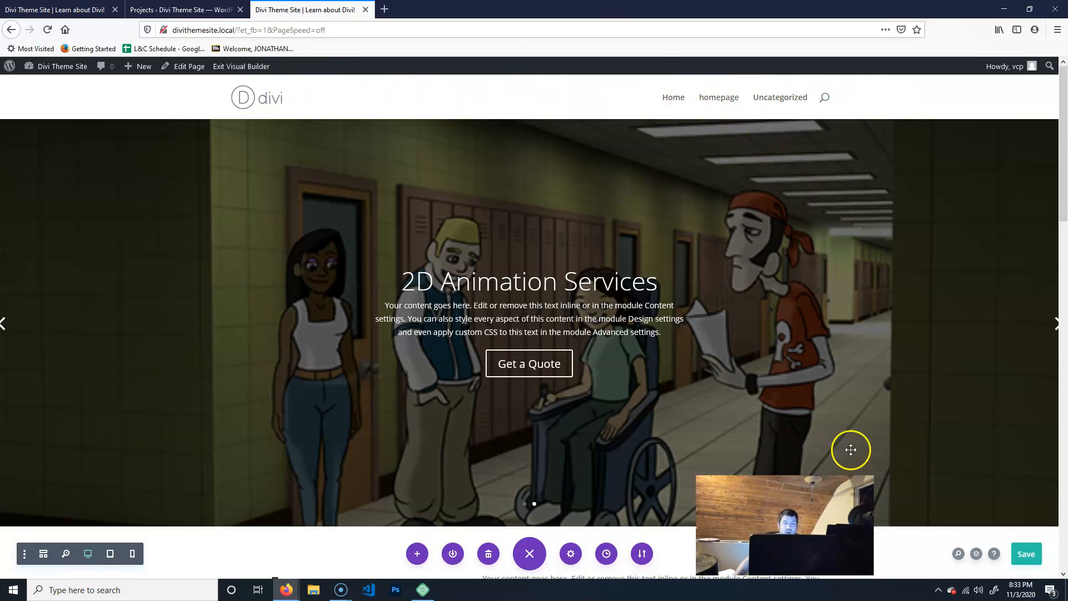
{"action": "key", "text": "ctrl+s"}
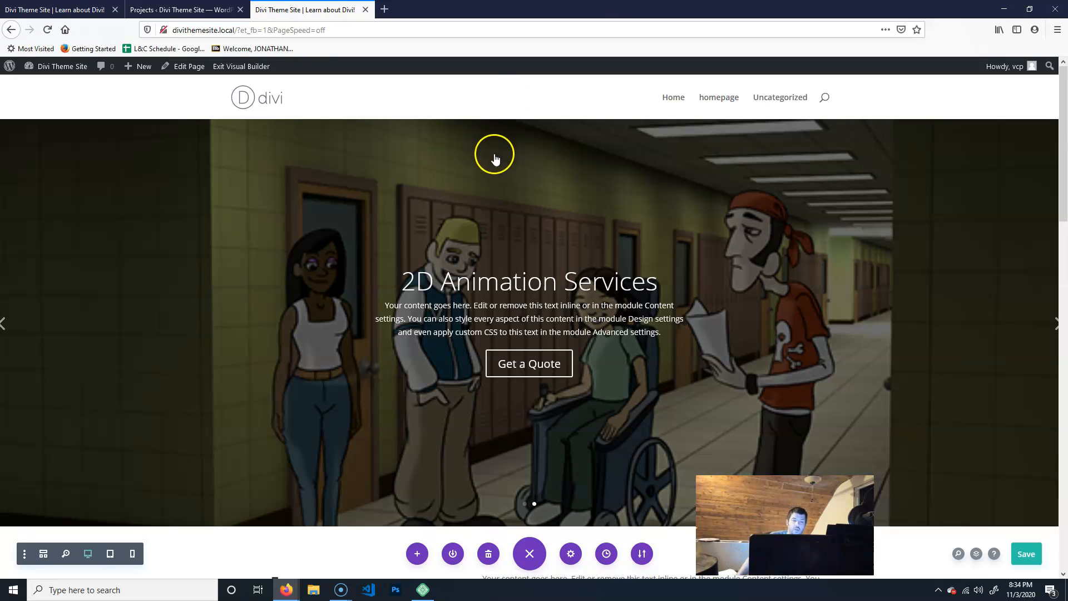
Examine the finished homepage layout from the footer widgets up through Featured Work and the testimonials to the slider
{"action": "scroll", "coordinate": [493, 158], "scroll_direction": "down", "scroll_amount": 15}
{"action": "scroll", "coordinate": [483, 365], "scroll_direction": "down", "scroll_amount": 4}
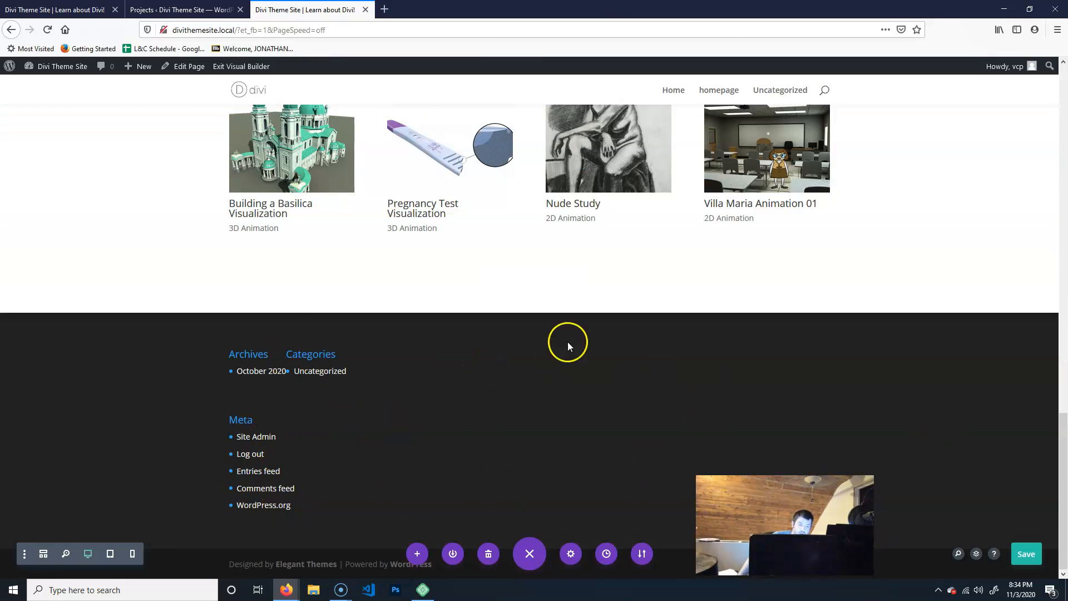
{"action": "key", "text": "alt+p"}
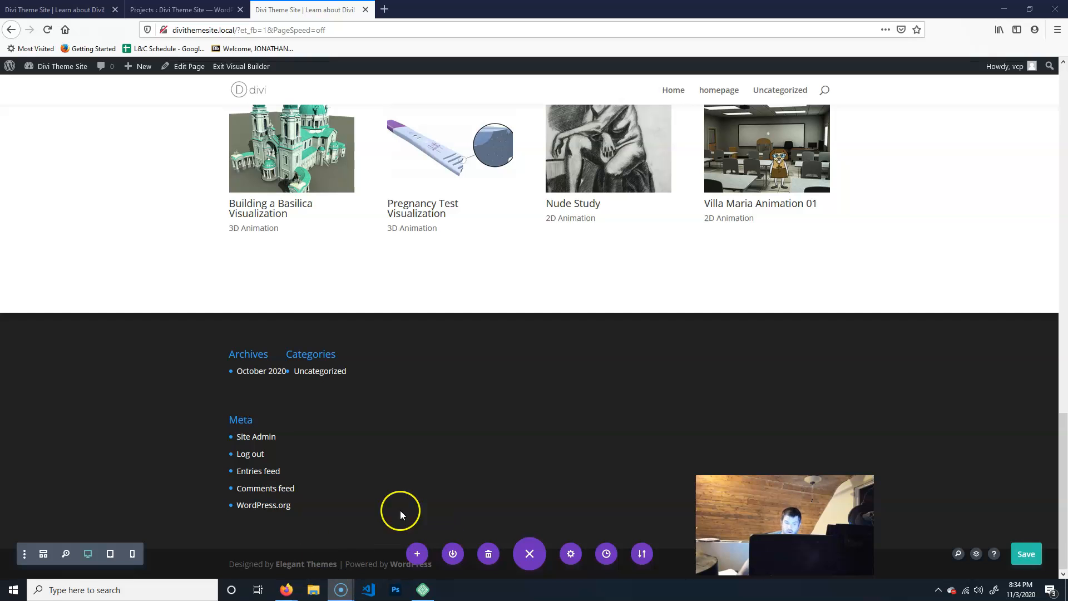
{"action": "scroll", "coordinate": [354, 431], "scroll_direction": "up", "scroll_amount": 10}
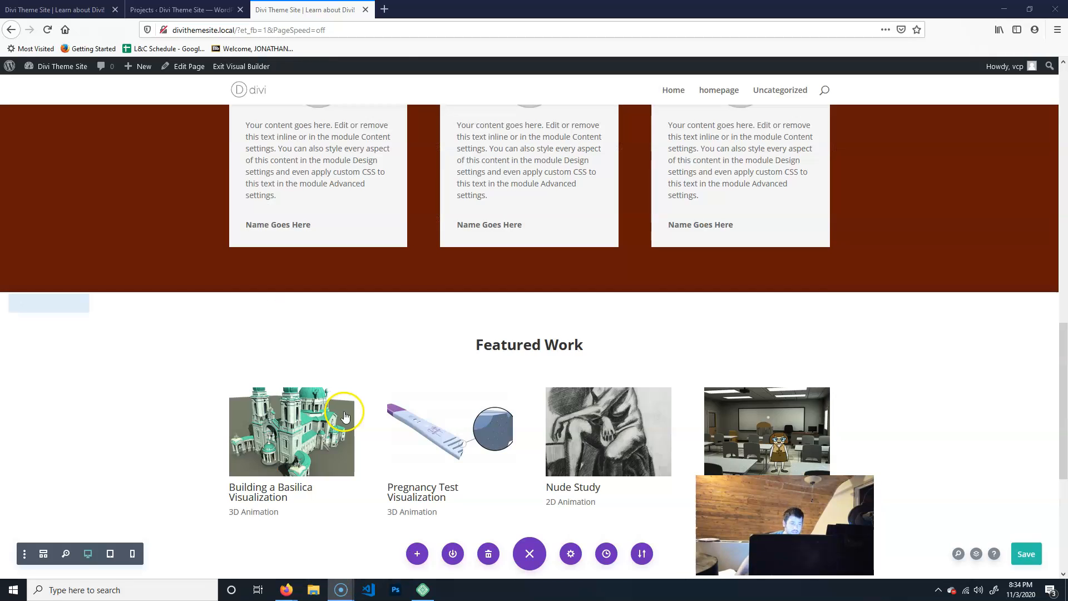
{"action": "scroll", "coordinate": [435, 409], "scroll_direction": "up", "scroll_amount": 2}
{"action": "scroll", "coordinate": [584, 384], "scroll_direction": "up", "scroll_amount": 7}
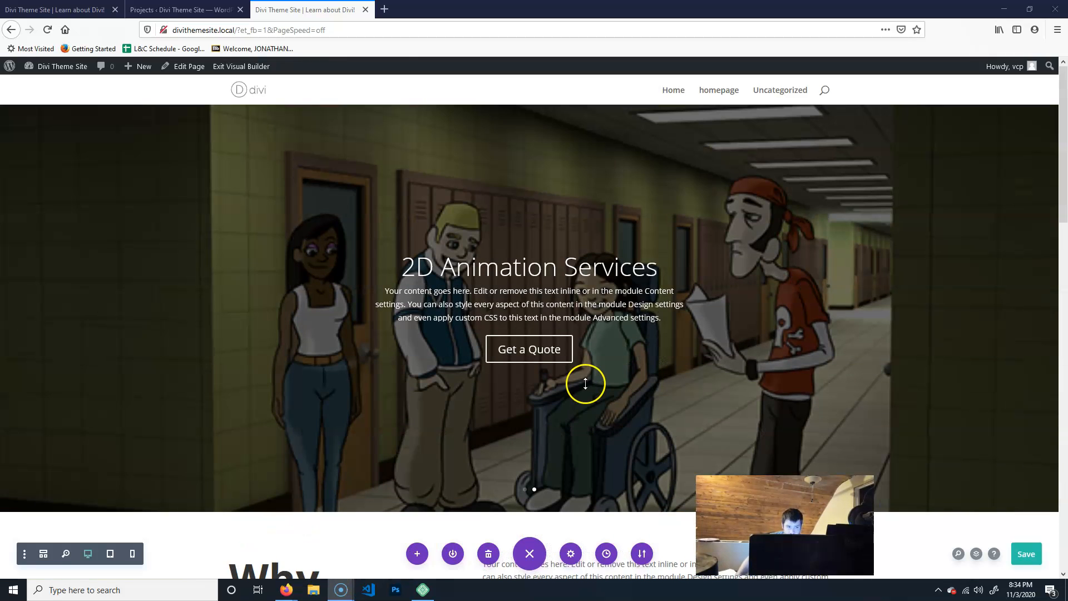
{"action": "scroll", "coordinate": [584, 390], "scroll_direction": "down", "scroll_amount": 4}
{"action": "scroll", "coordinate": [612, 401], "scroll_direction": "up", "scroll_amount": 4}
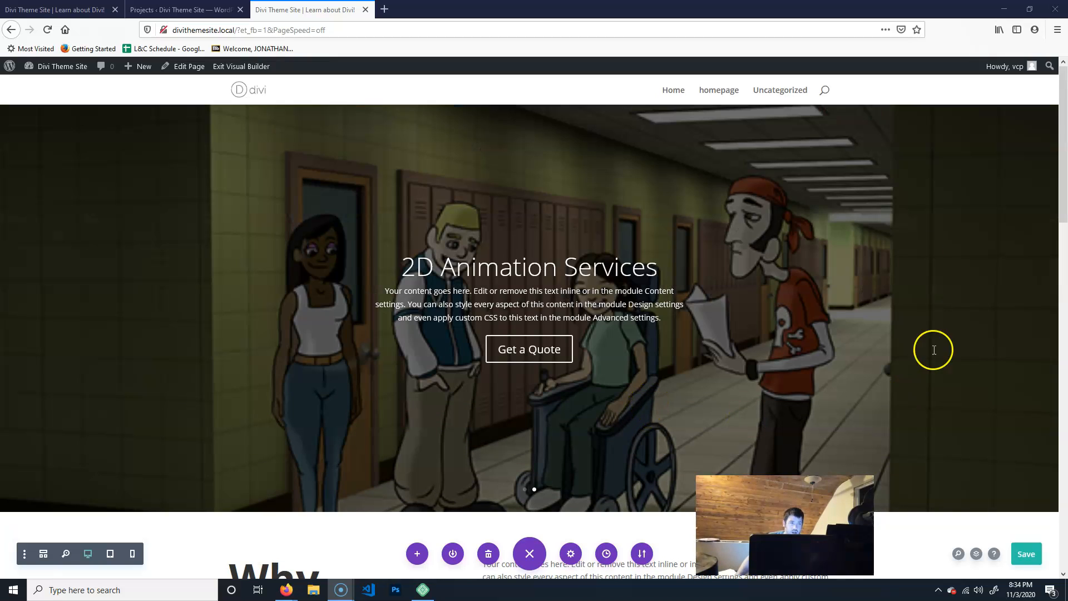
{"action": "scroll", "coordinate": [829, 233], "scroll_direction": "up", "scroll_amount": 1}
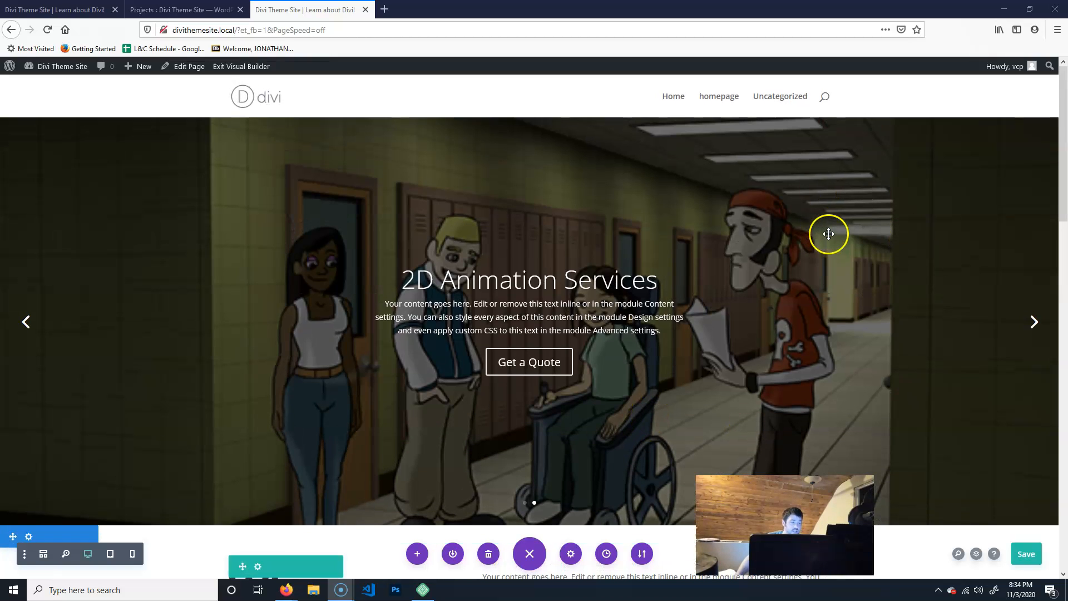
Save the homepage in the Visual Builder
{"action": "left_click", "coordinate": [1031, 563]}
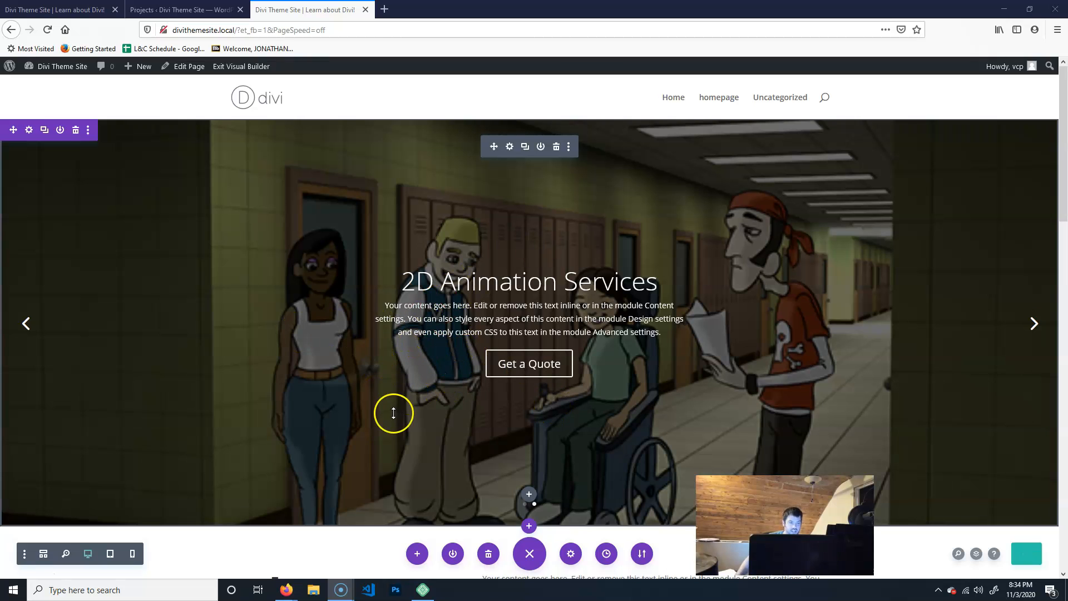
{"action": "scroll", "coordinate": [394, 413], "scroll_direction": "down", "scroll_amount": 6}
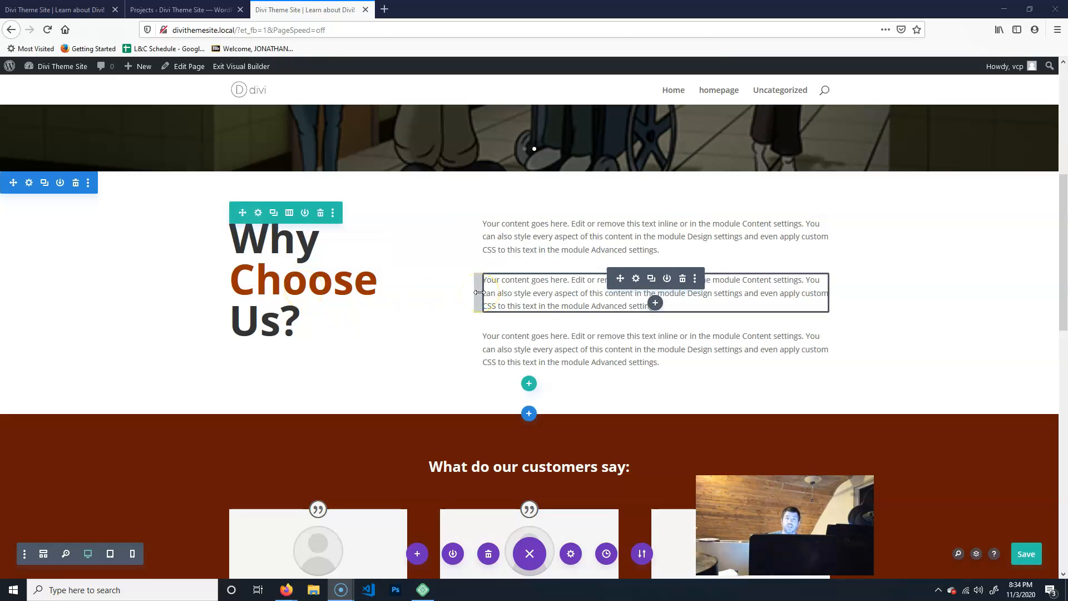
{"action": "scroll", "coordinate": [417, 303], "scroll_direction": "up", "scroll_amount": 6}
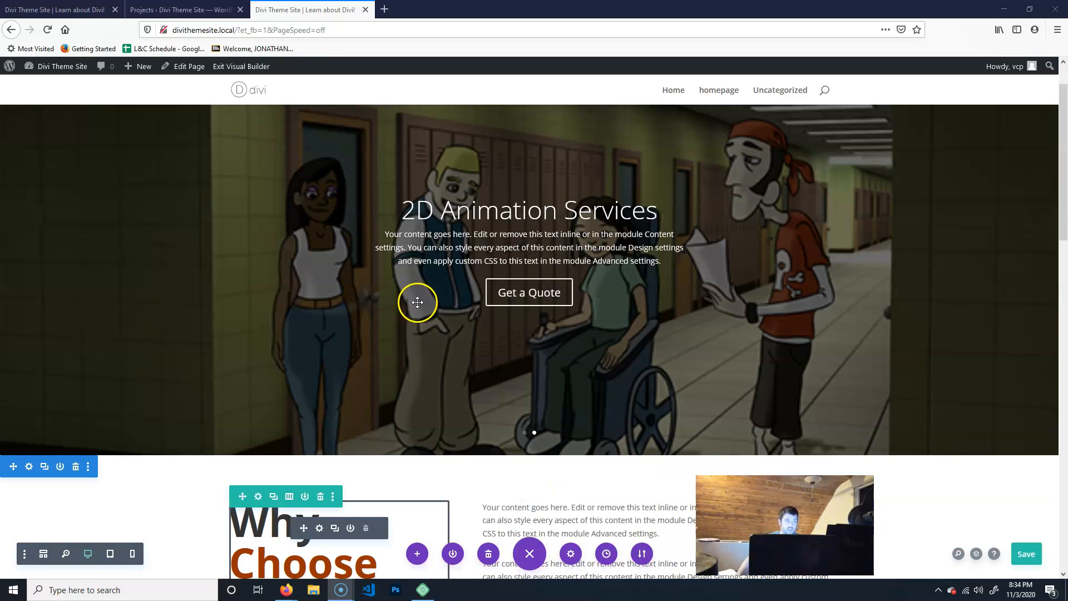
{"action": "scroll", "coordinate": [481, 310], "scroll_direction": "up", "scroll_amount": 1}
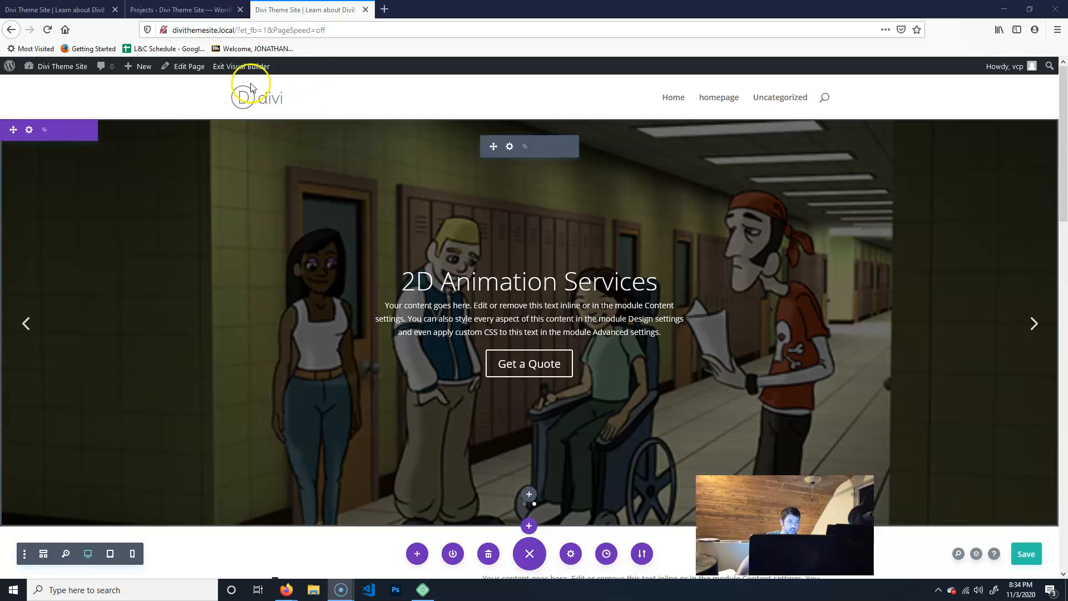
Exit the Visual Builder and look over the published homepage's slider and Why Choose Us section
{"action": "left_click", "coordinate": [246, 66]}
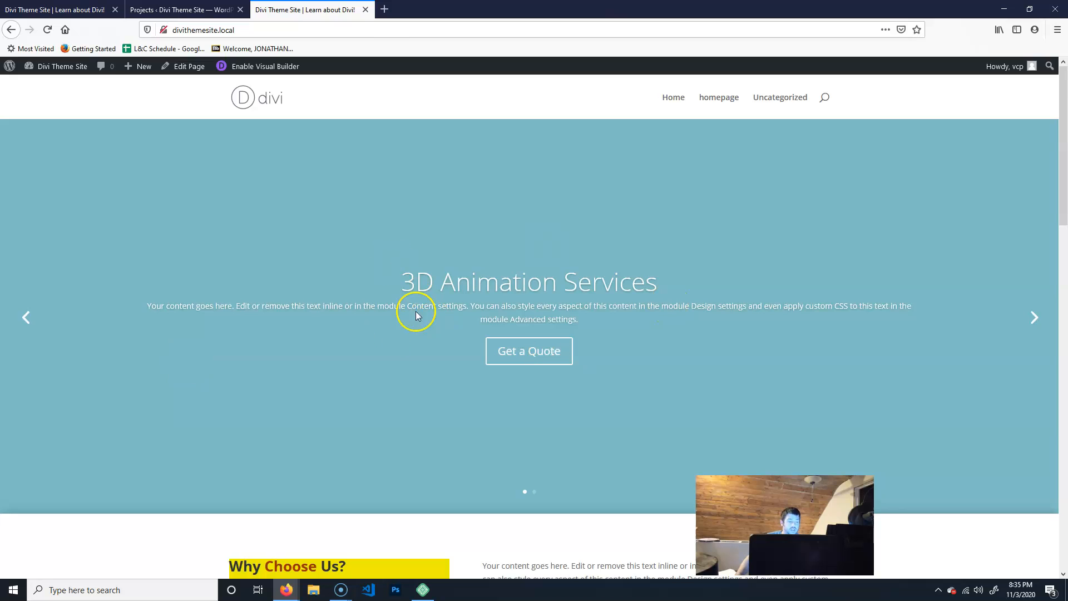
{"action": "scroll", "coordinate": [310, 467], "scroll_direction": "down", "scroll_amount": 2}
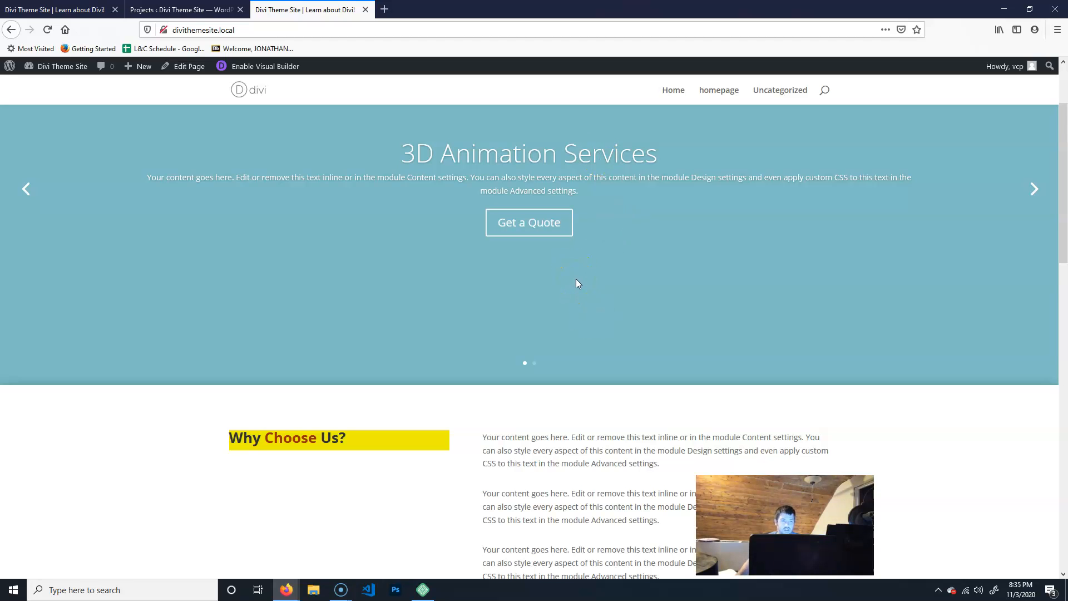
{"action": "left_click", "coordinate": [550, 313]}
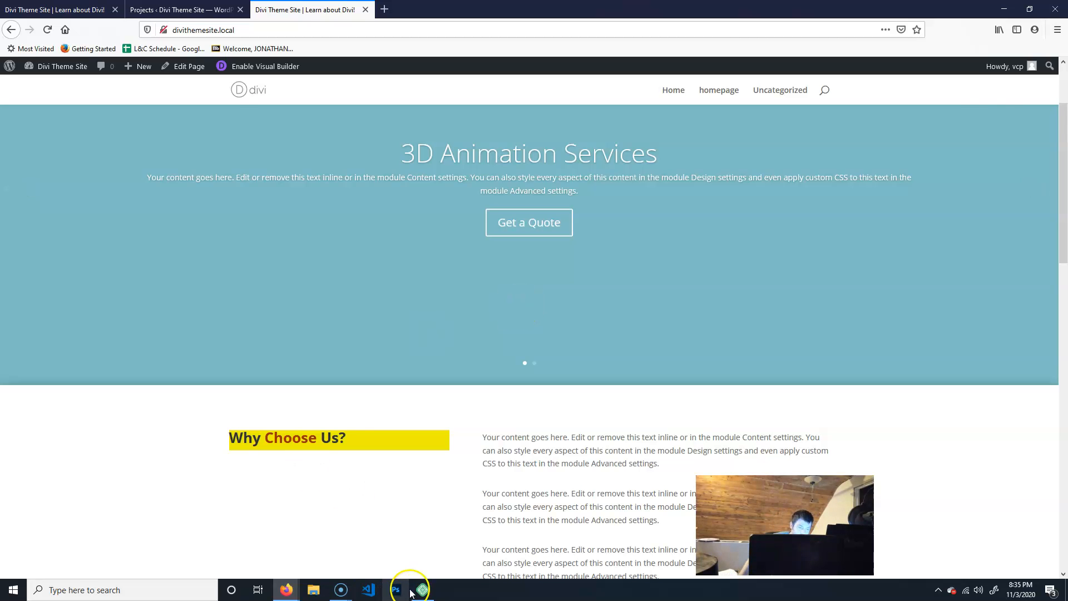
Switch to Local and start exporting the diviThemeSite site with the default file exclusion filter
{"action": "left_click", "coordinate": [431, 587]}
{"action": "left_click", "coordinate": [76, 95]}
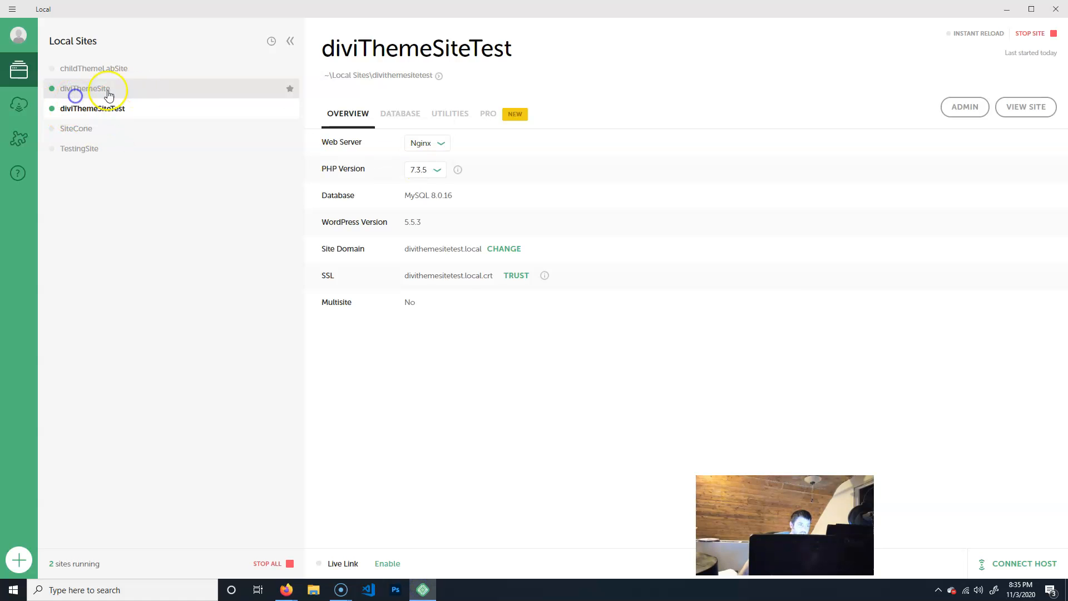
{"action": "right_click", "coordinate": [101, 83]}
{"action": "left_click", "coordinate": [143, 214]}
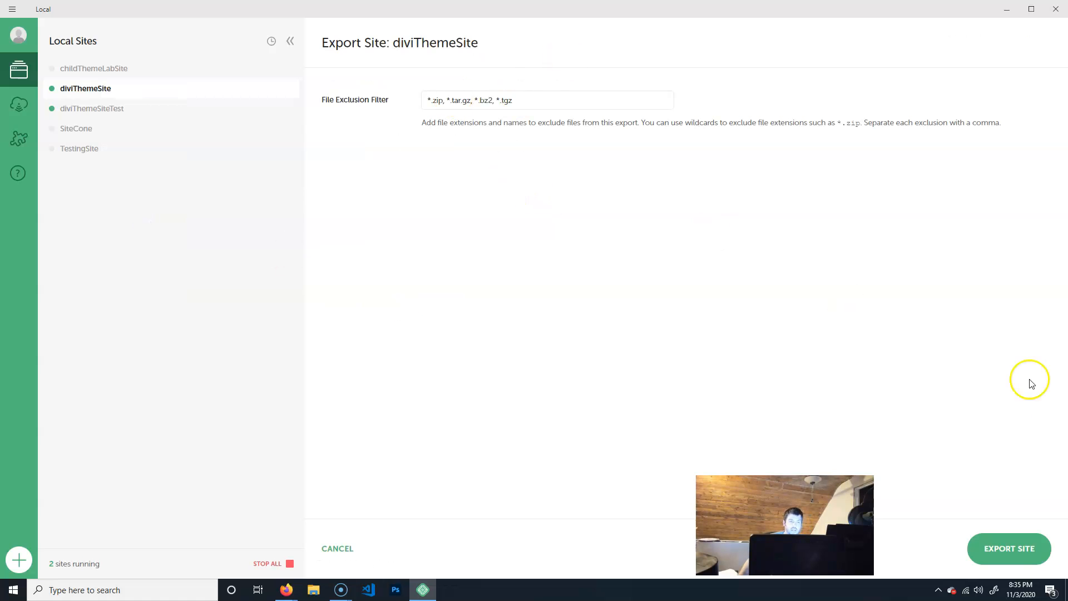
{"action": "left_click", "coordinate": [1014, 544]}
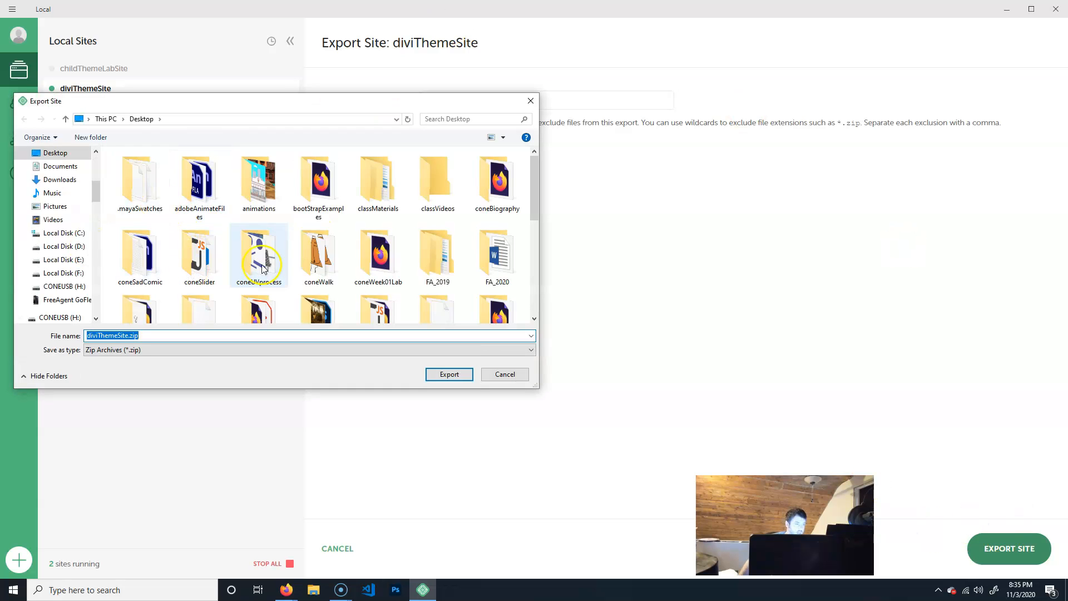
Export the site as diviThemeSiteFinish.zip into the Desktop folder classMaterials > WD2 > wk12
{"action": "double_click", "coordinate": [369, 178]}
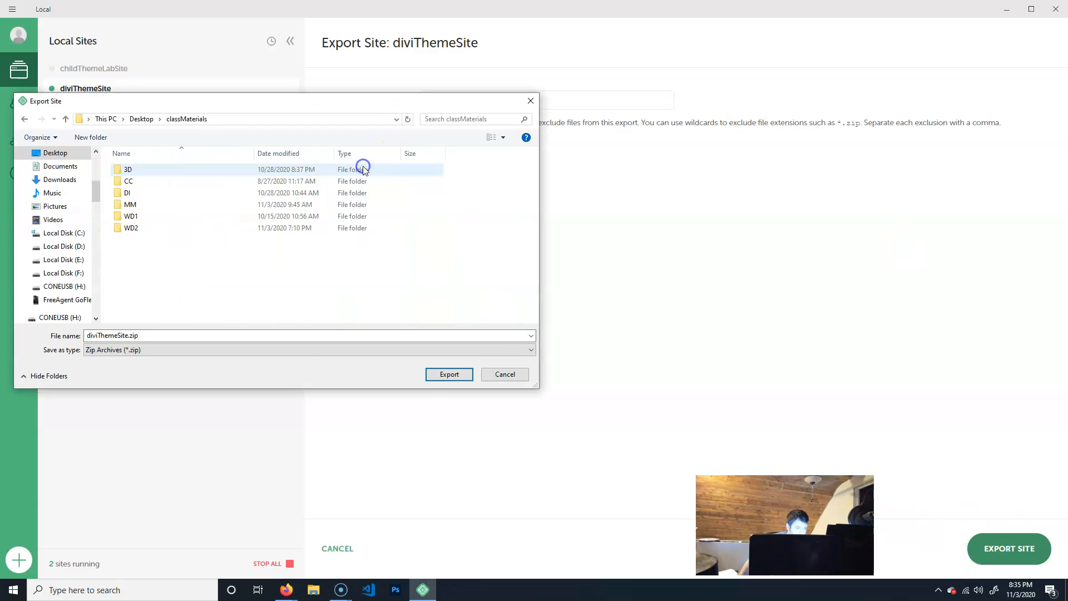
{"action": "left_click", "coordinate": [134, 227]}
{"action": "double_click", "coordinate": [134, 228]}
{"action": "double_click", "coordinate": [128, 231]}
{"action": "left_click", "coordinate": [109, 334]}
{"action": "double_click", "coordinate": [125, 335]}
{"action": "type", "text": "0"}
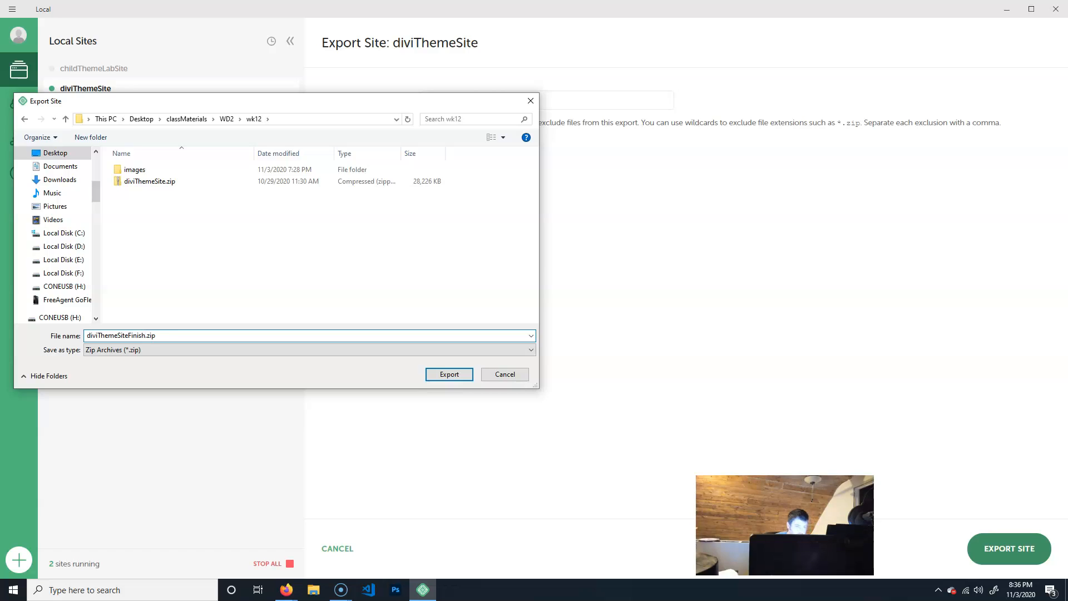
{"action": "key", "text": "Return"}
{"action": "left_click", "coordinate": [980, 552]}
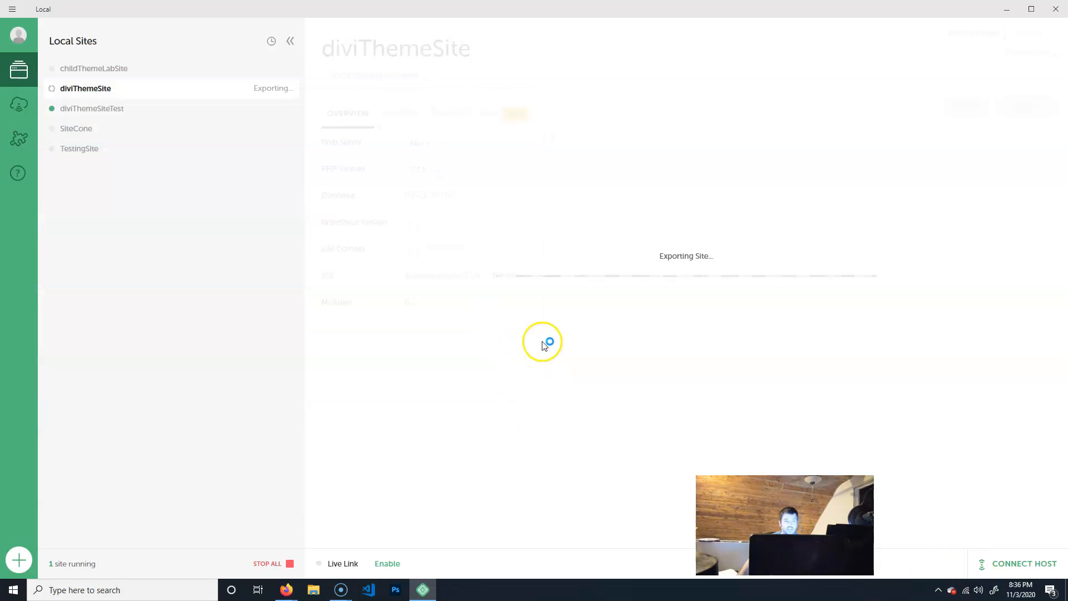